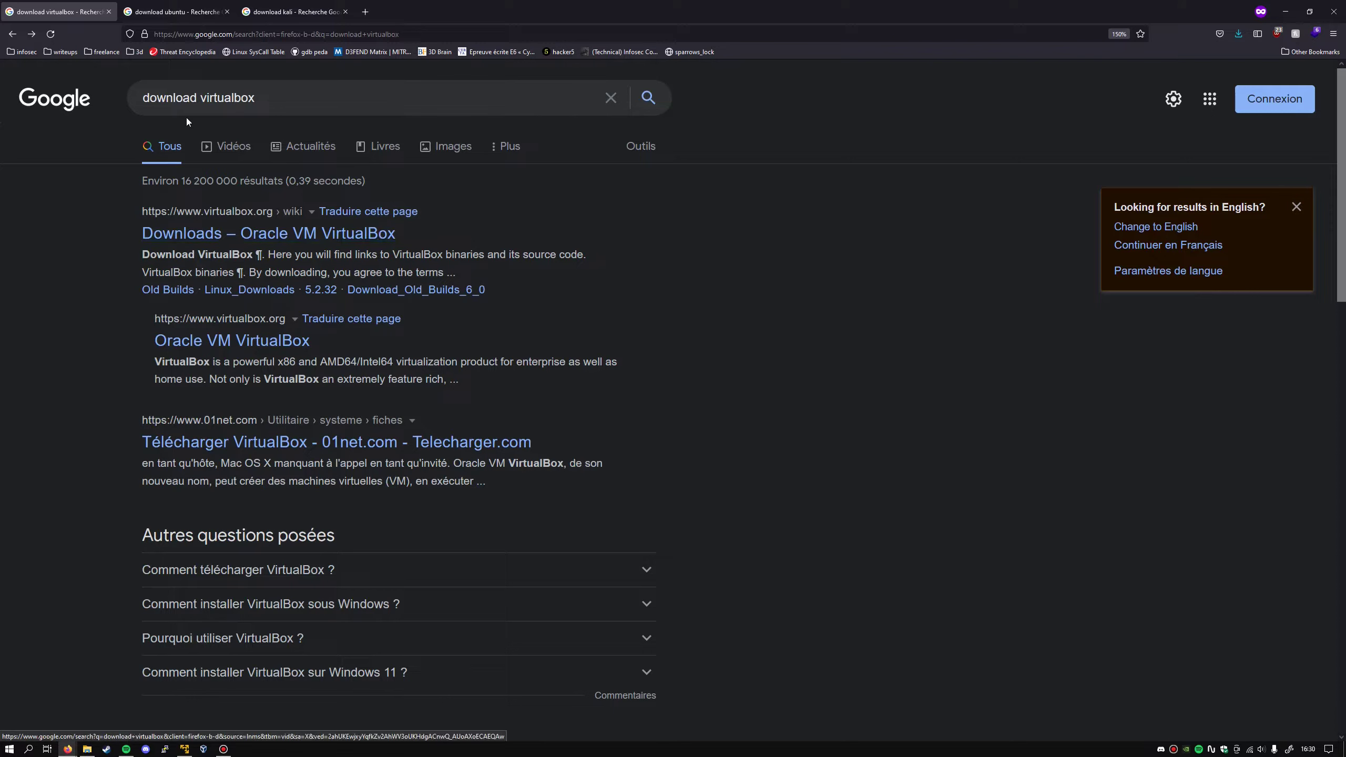
# - Open the official VirtualBox Download page and cancel the Windows hosts installer download
pyautogui.tripleClick(257, 101)
pyautogui.click(745, 259)
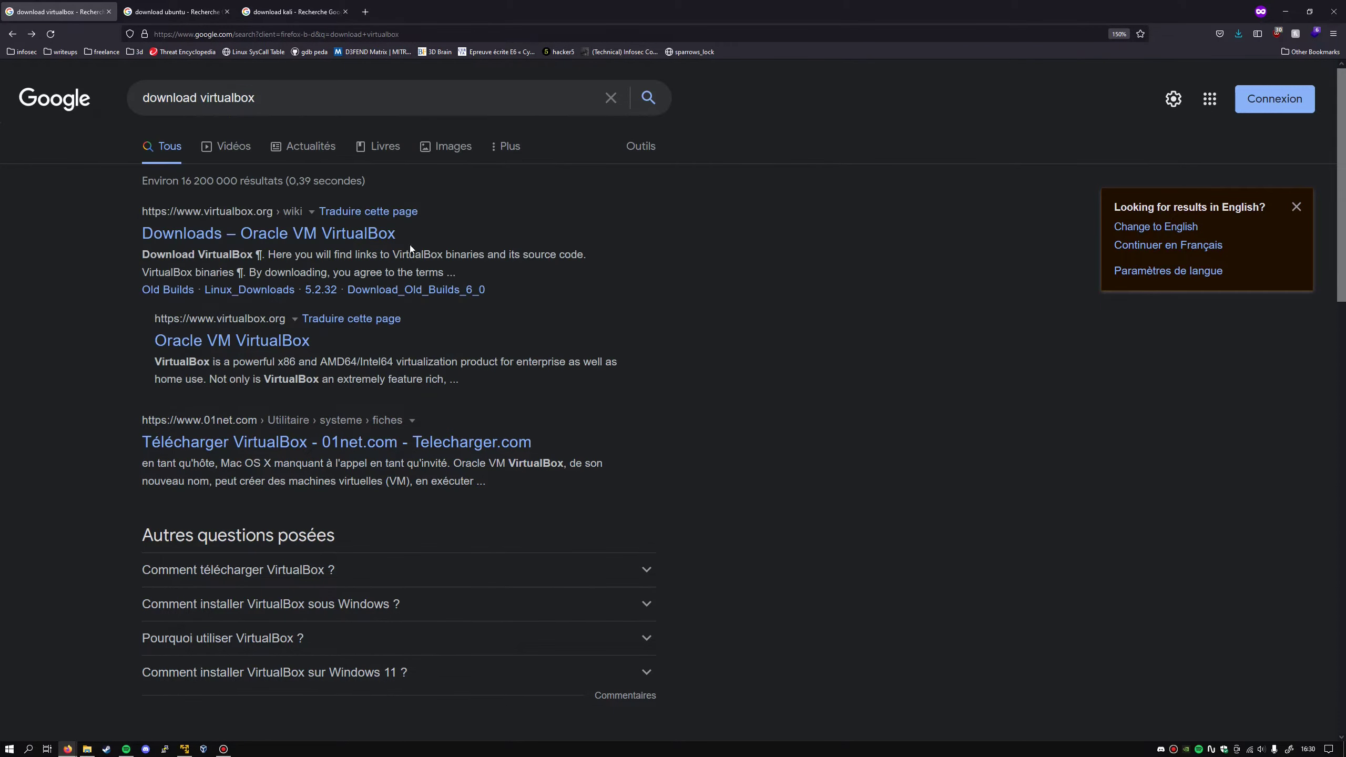
pyautogui.click(373, 239)
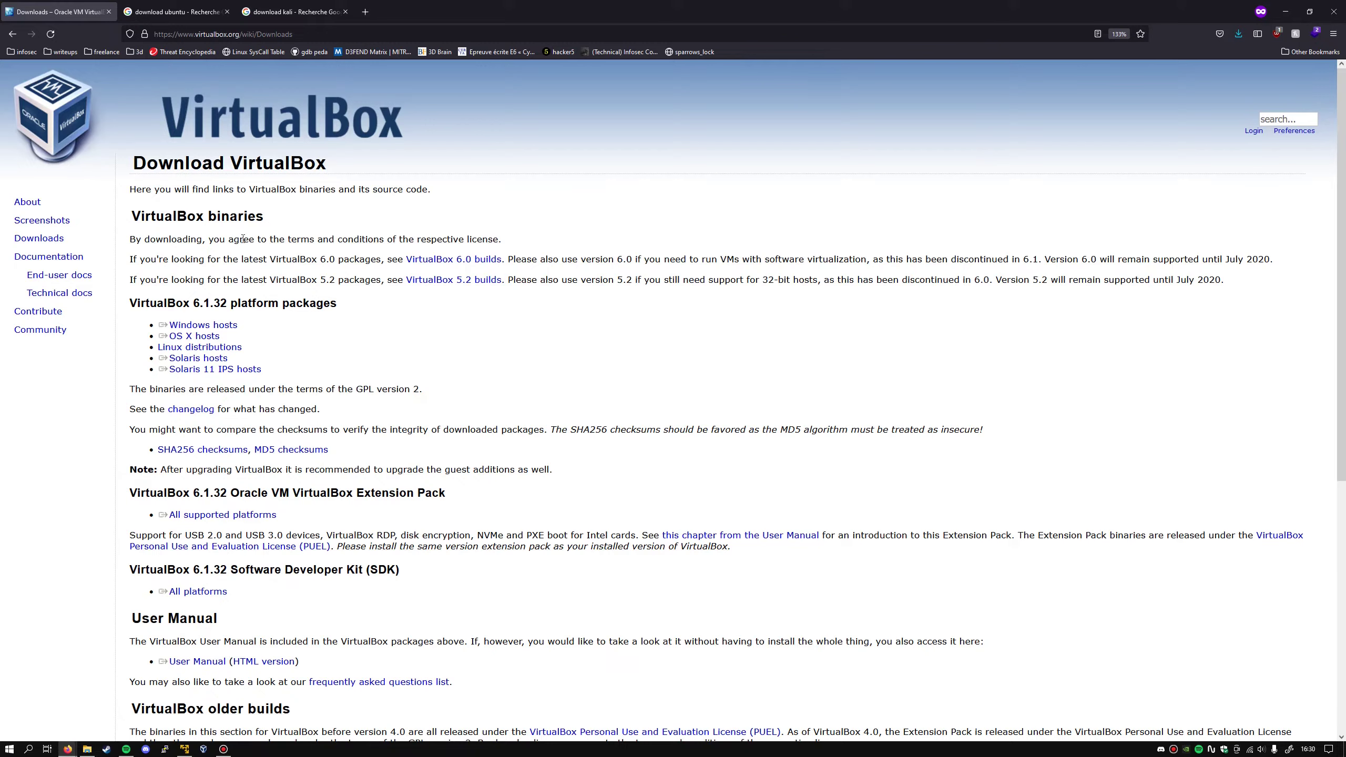
pyautogui.click(201, 327)
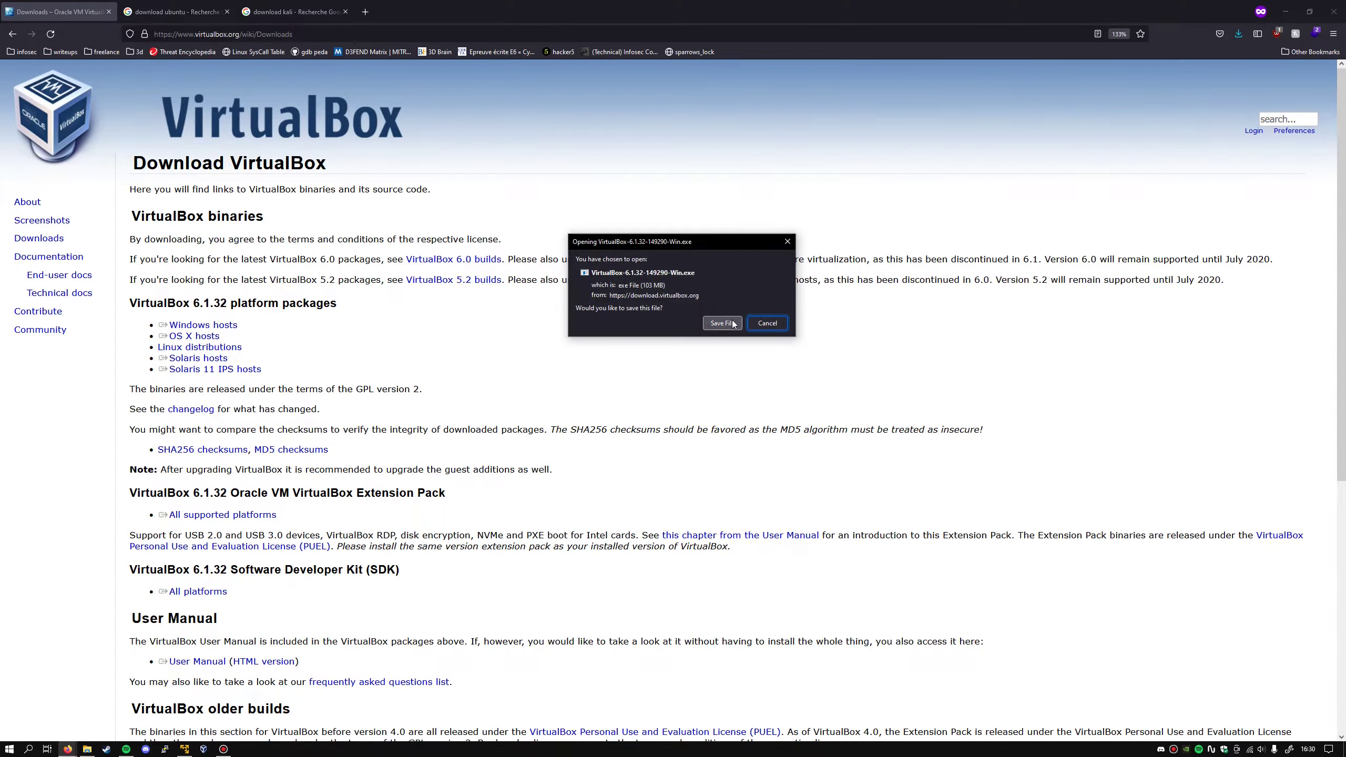
pyautogui.click(769, 324)
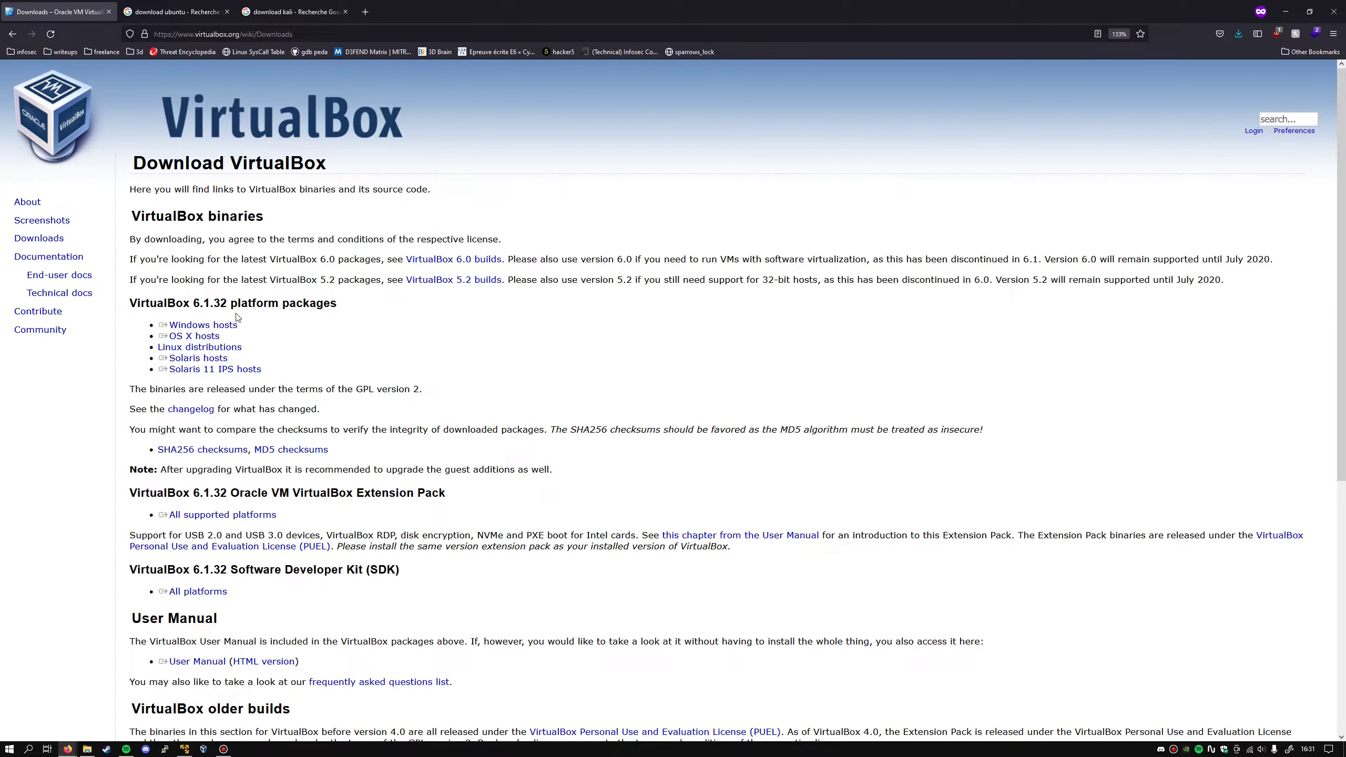
# - Download the 6.1.32 Extension Pack for all supported platforms and open it with VirtualBox Manager
pyautogui.tripleClick(290, 306)
pyautogui.click(456, 459)
pyautogui.scroll(-3, 456, 459)
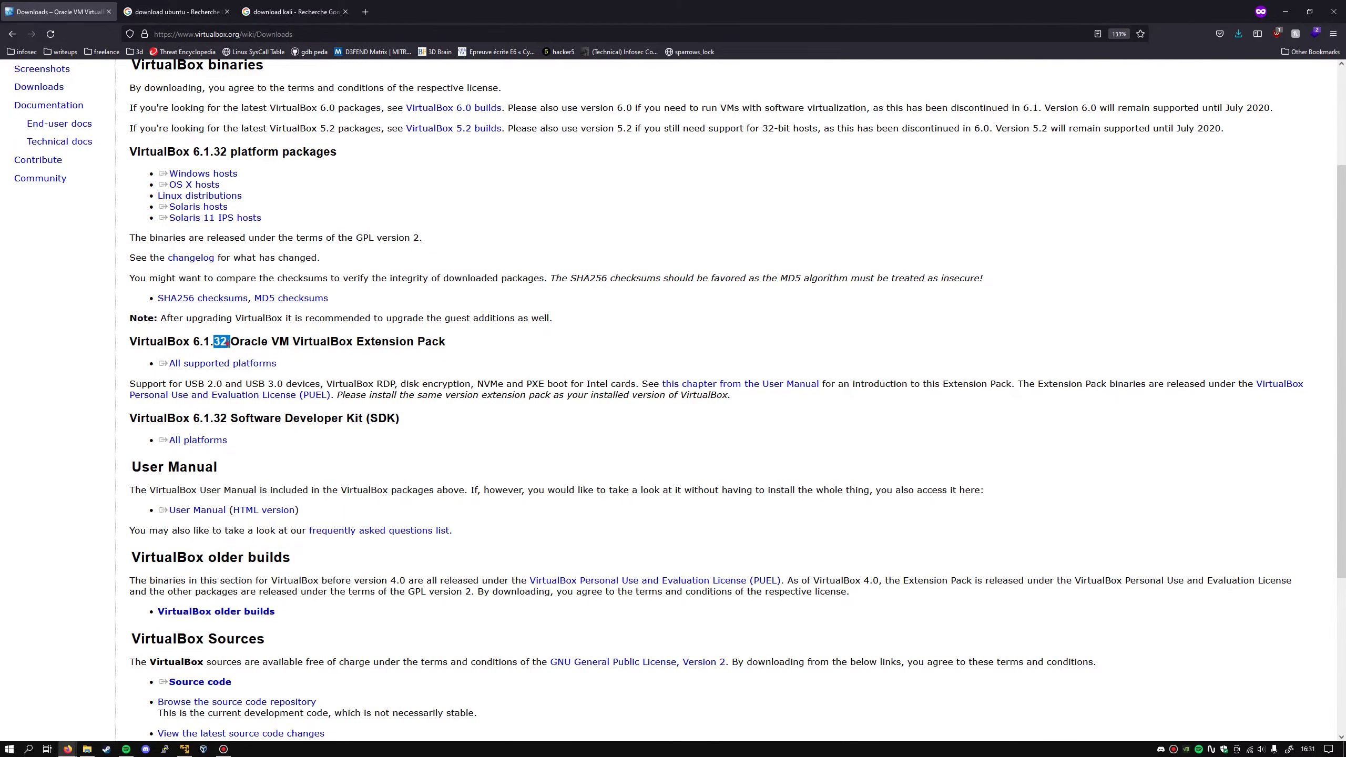
pyautogui.tripleClick(221, 342)
pyautogui.click(399, 366)
pyautogui.moveTo(358, 341); pyautogui.dragTo(443, 342)
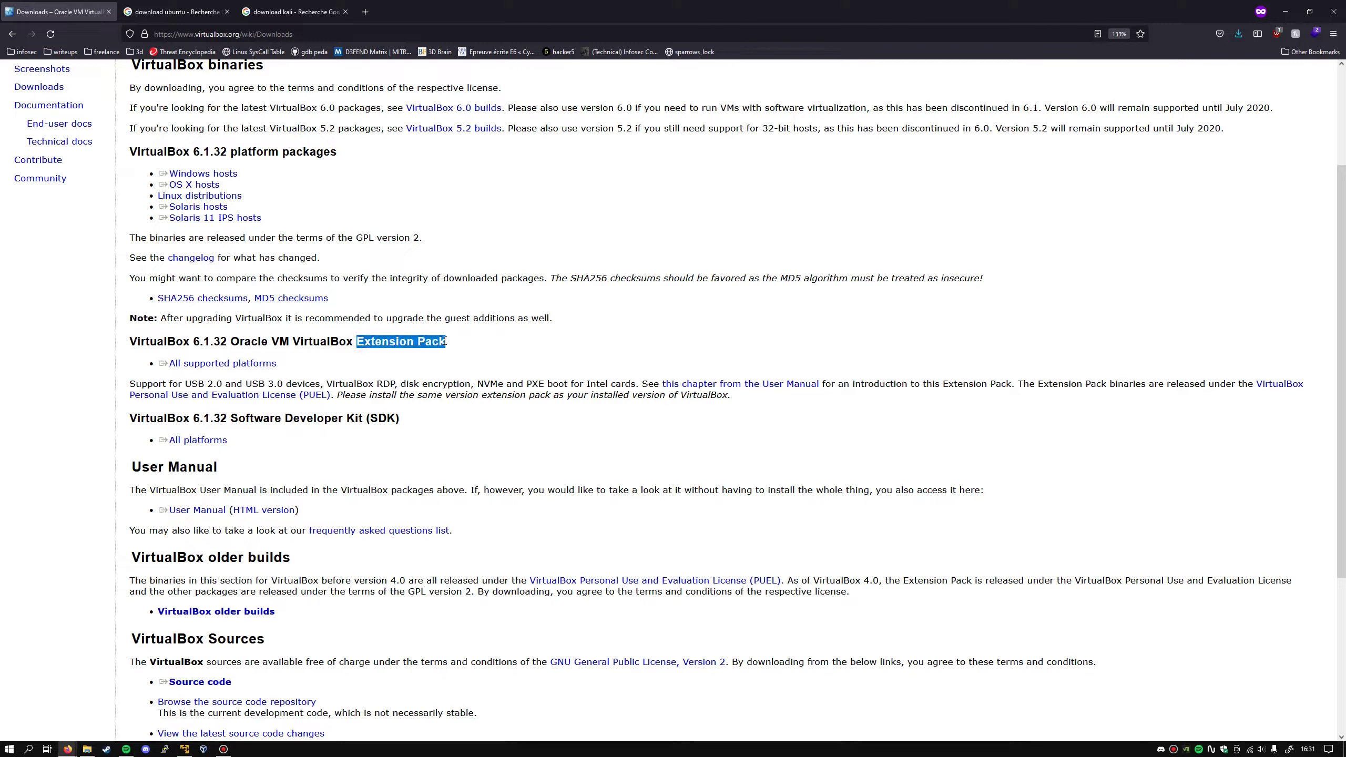
pyautogui.click(339, 349)
pyautogui.moveTo(319, 363); pyautogui.dragTo(194, 365)
pyautogui.click(195, 365)
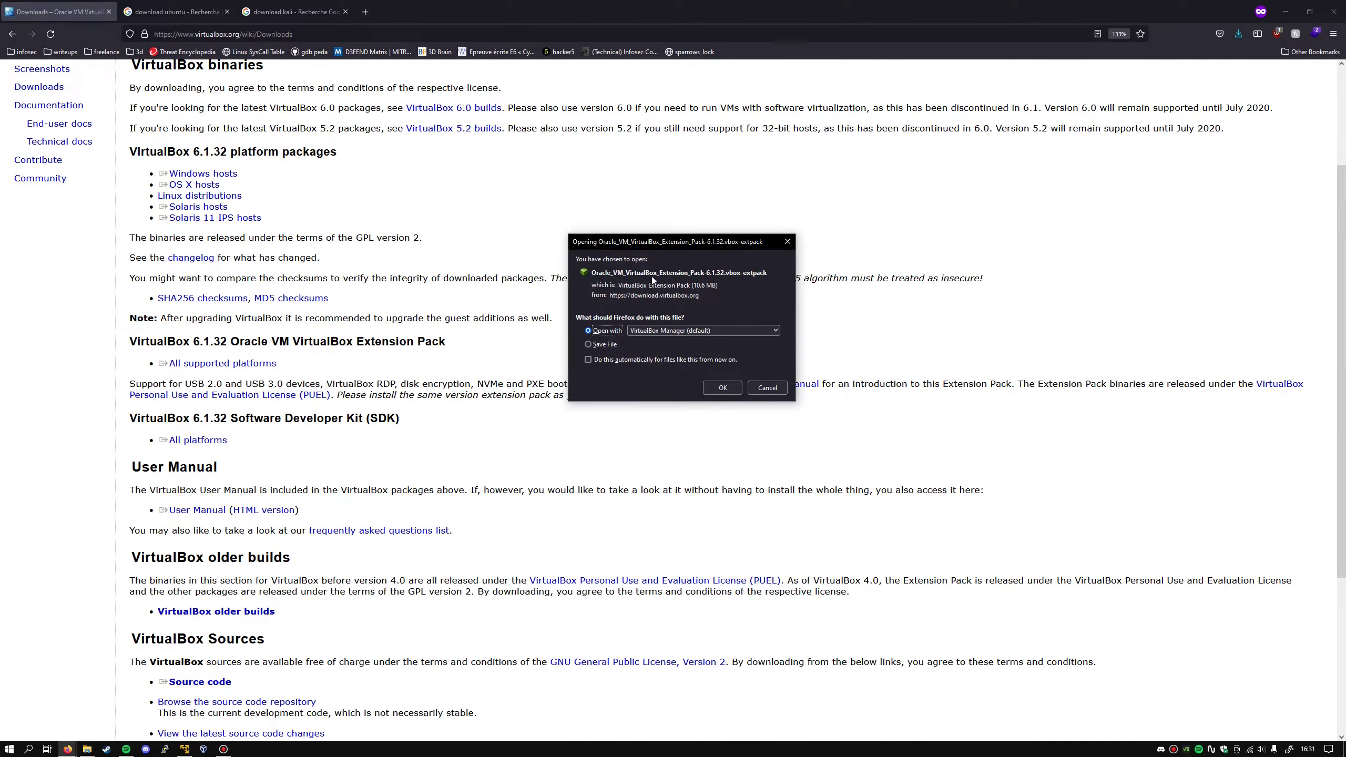
pyautogui.press('Return')
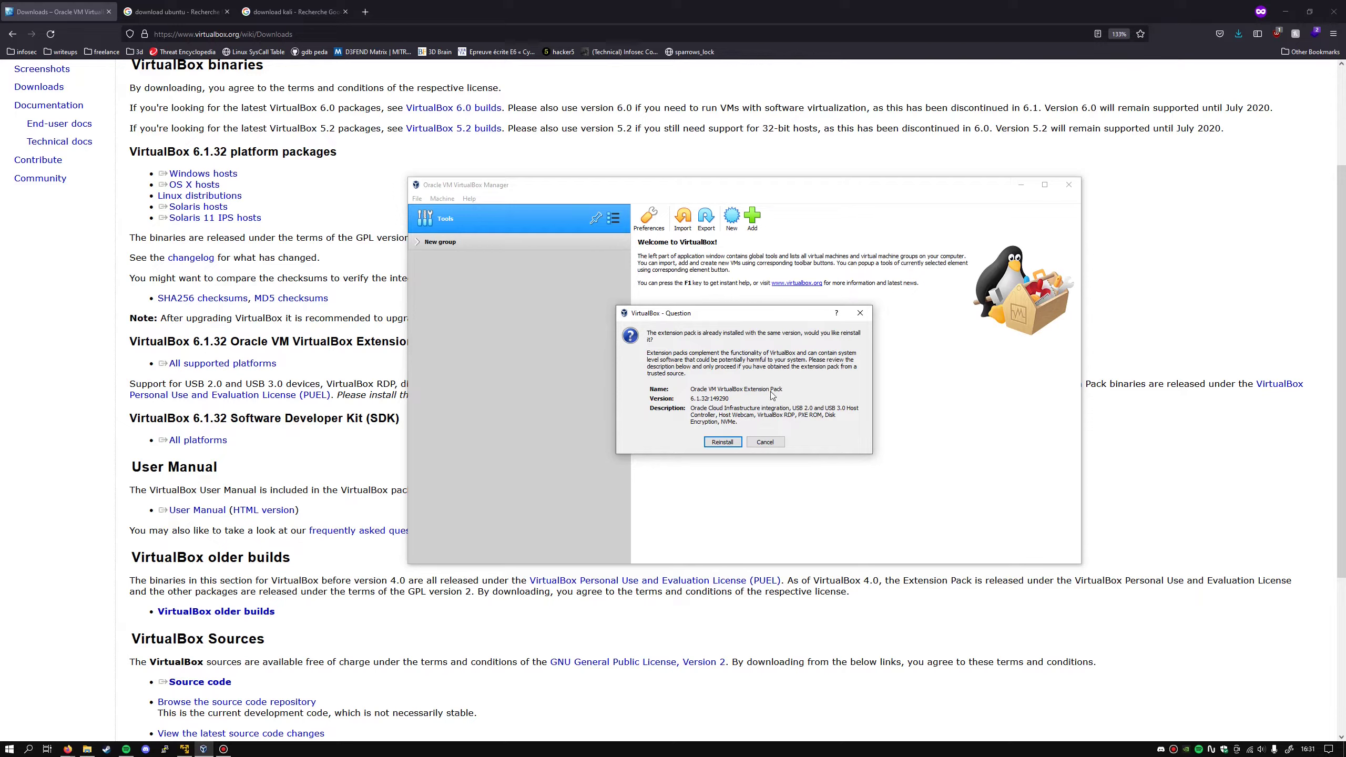
# - Reinstall the 6.1.32 Extension Pack, accepting its license agreement
pyautogui.click(722, 441)
pyautogui.moveTo(890, 302); pyautogui.dragTo(891, 455)
pyautogui.click(848, 487)
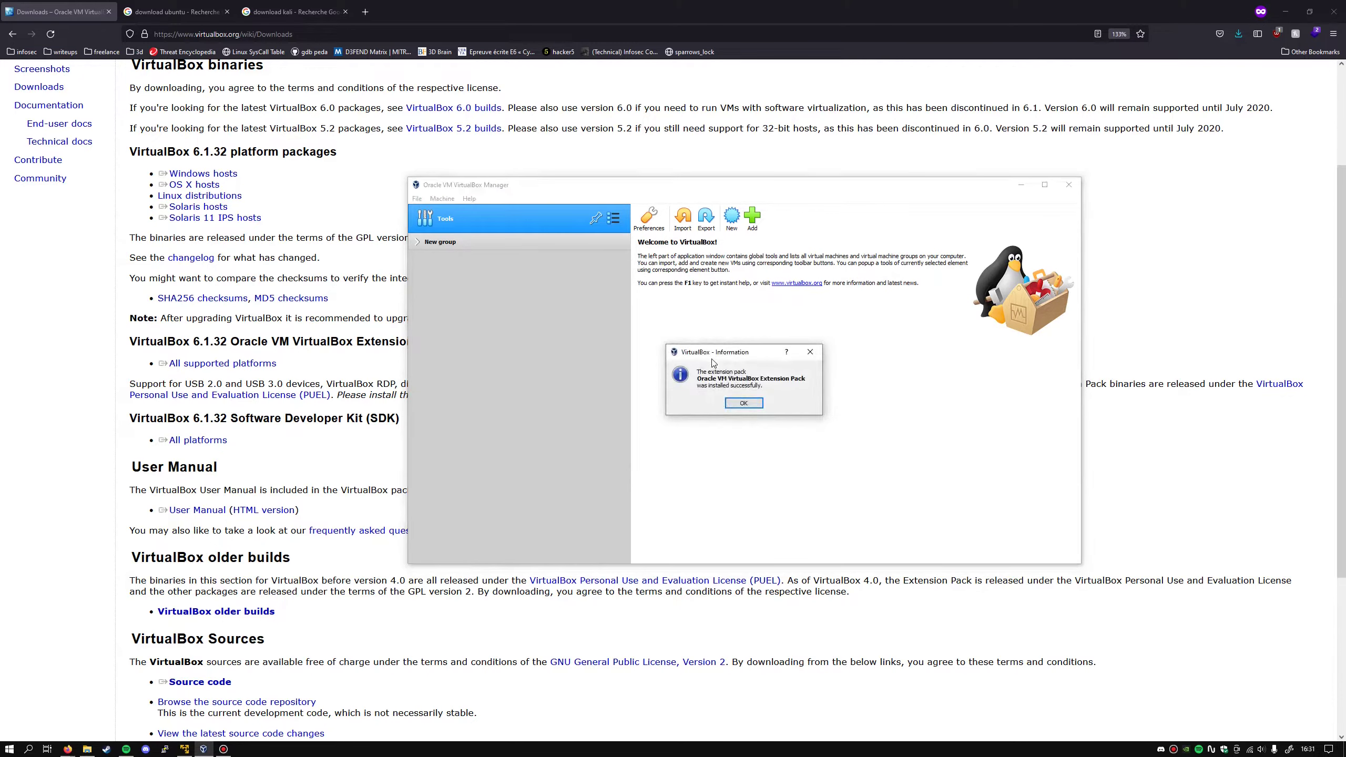
pyautogui.click(754, 403)
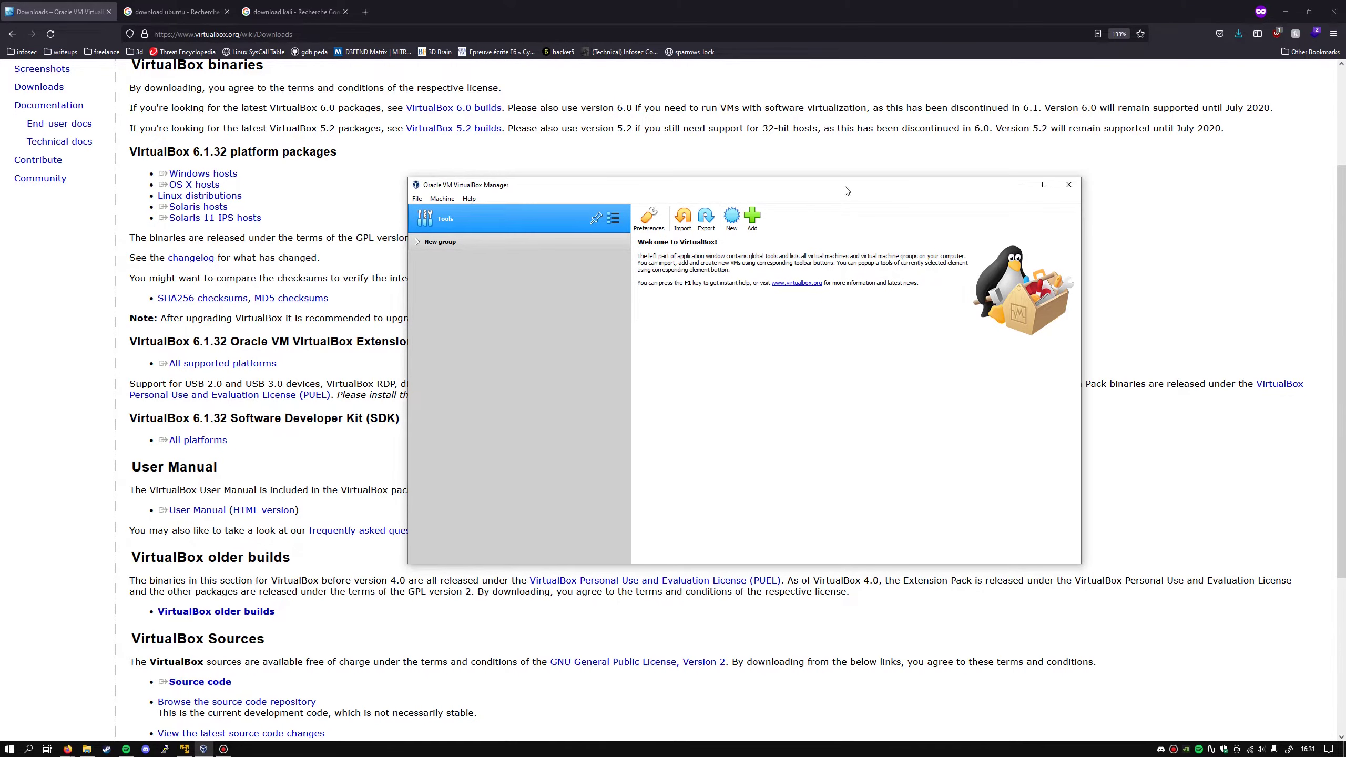
# - Check in Preferences > Extensions that the Oracle VM VirtualBox Extension Pack is listed, then cancel
pyautogui.moveTo(847, 190); pyautogui.dragTo(794, 171)
pyautogui.click(365, 181)
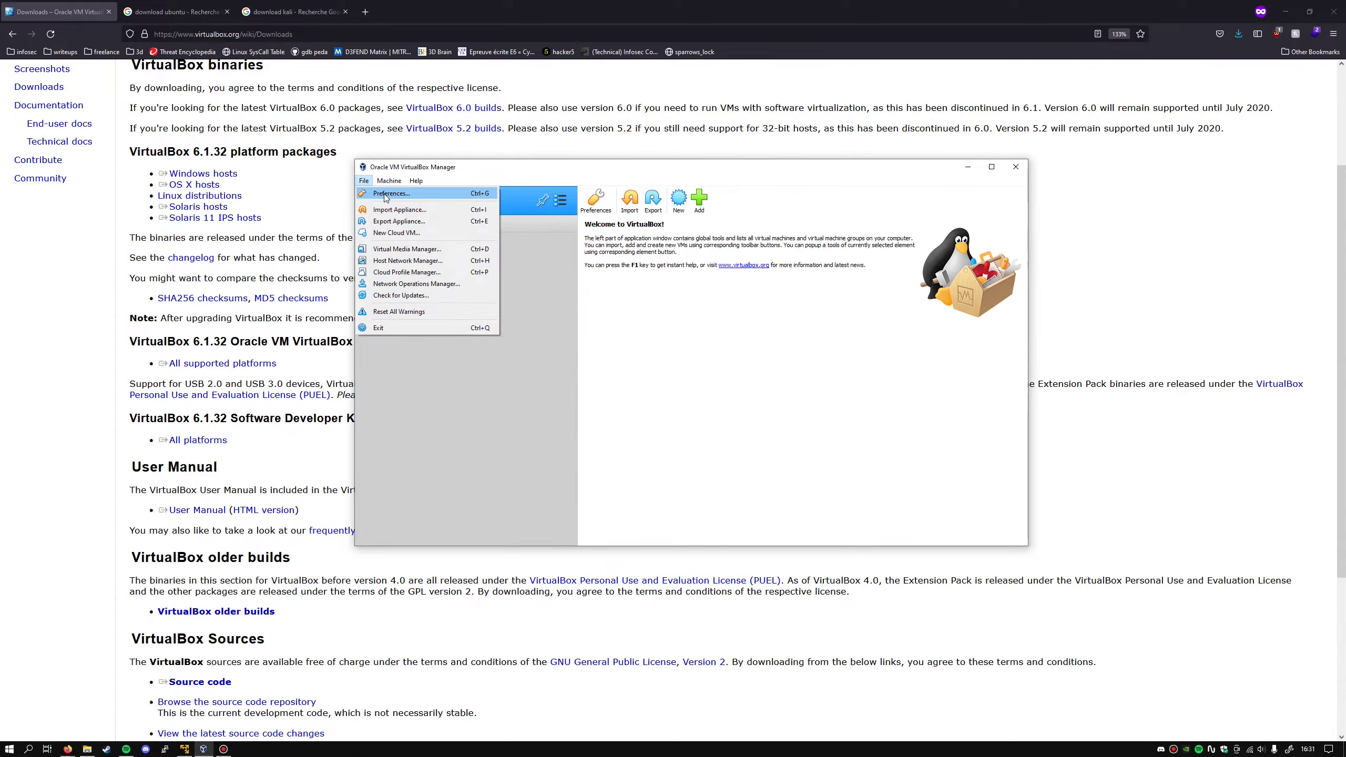
pyautogui.click(385, 194)
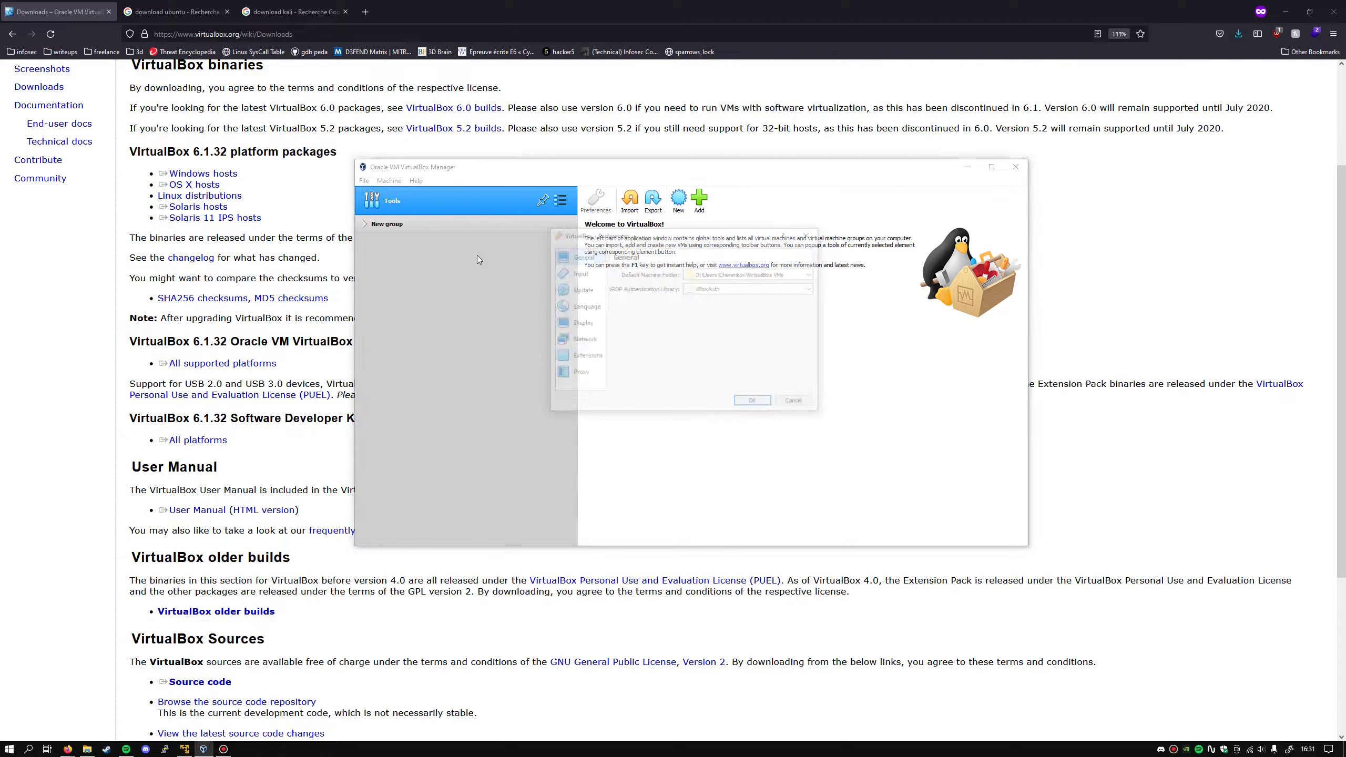
pyautogui.click(579, 363)
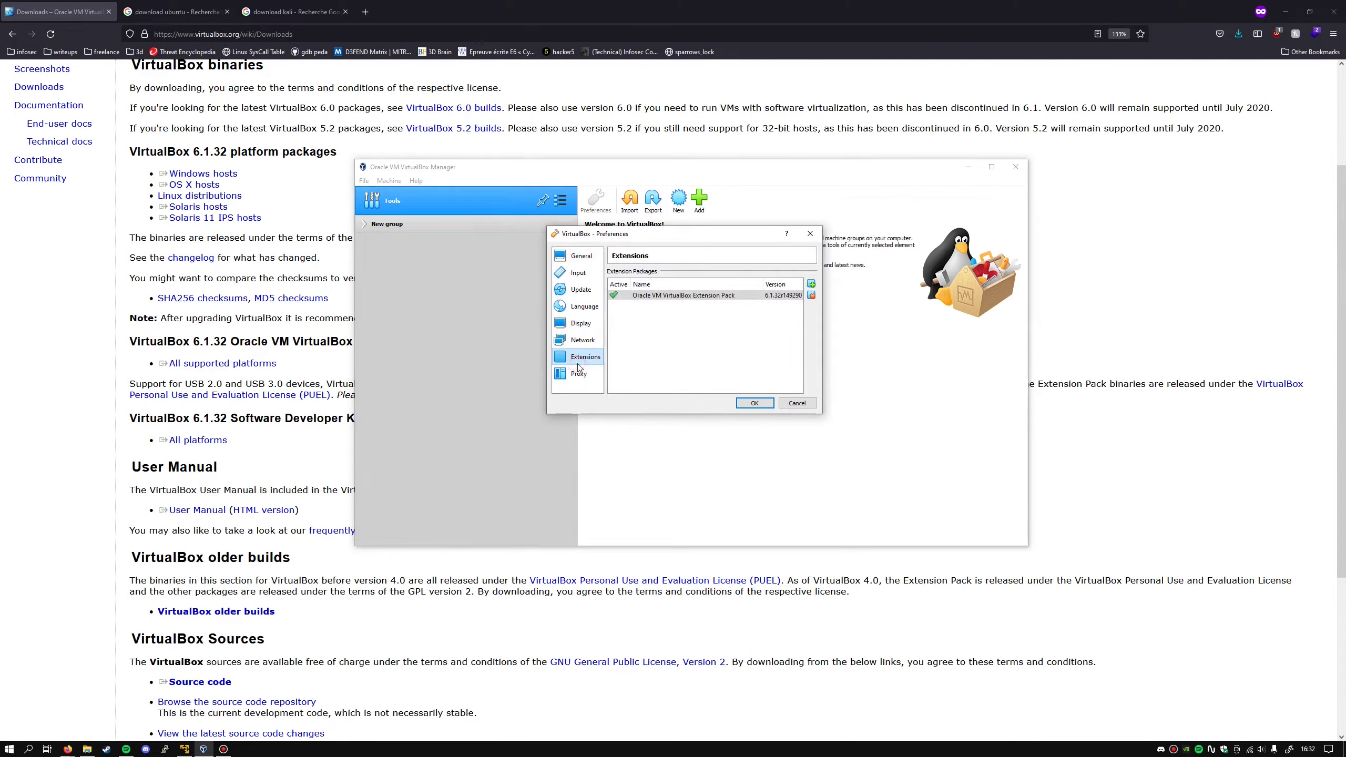
pyautogui.click(700, 295)
pyautogui.click(798, 403)
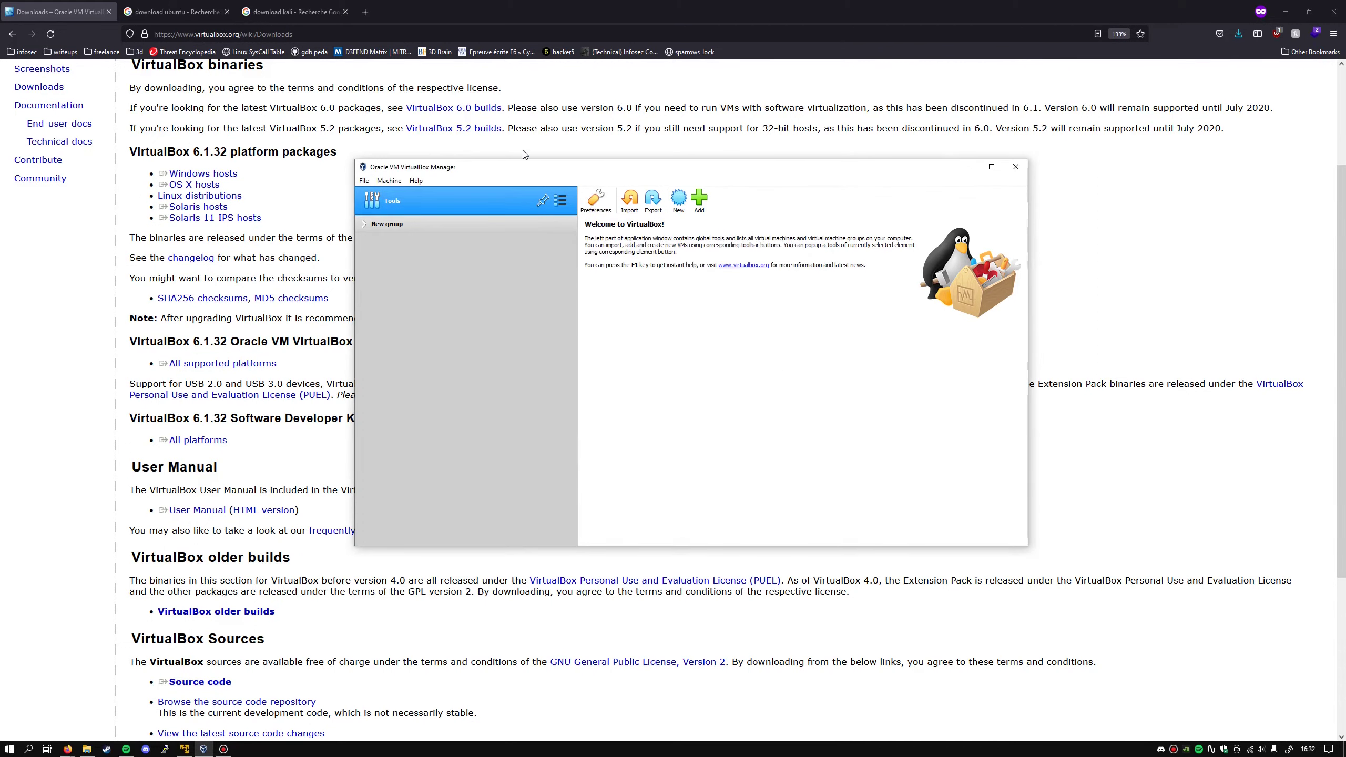
pyautogui.moveTo(542, 171); pyautogui.dragTo(527, 169)
# - Open the Download Ubuntu Desktop page from the 'download ubuntu' search results
pyautogui.click(582, 146)
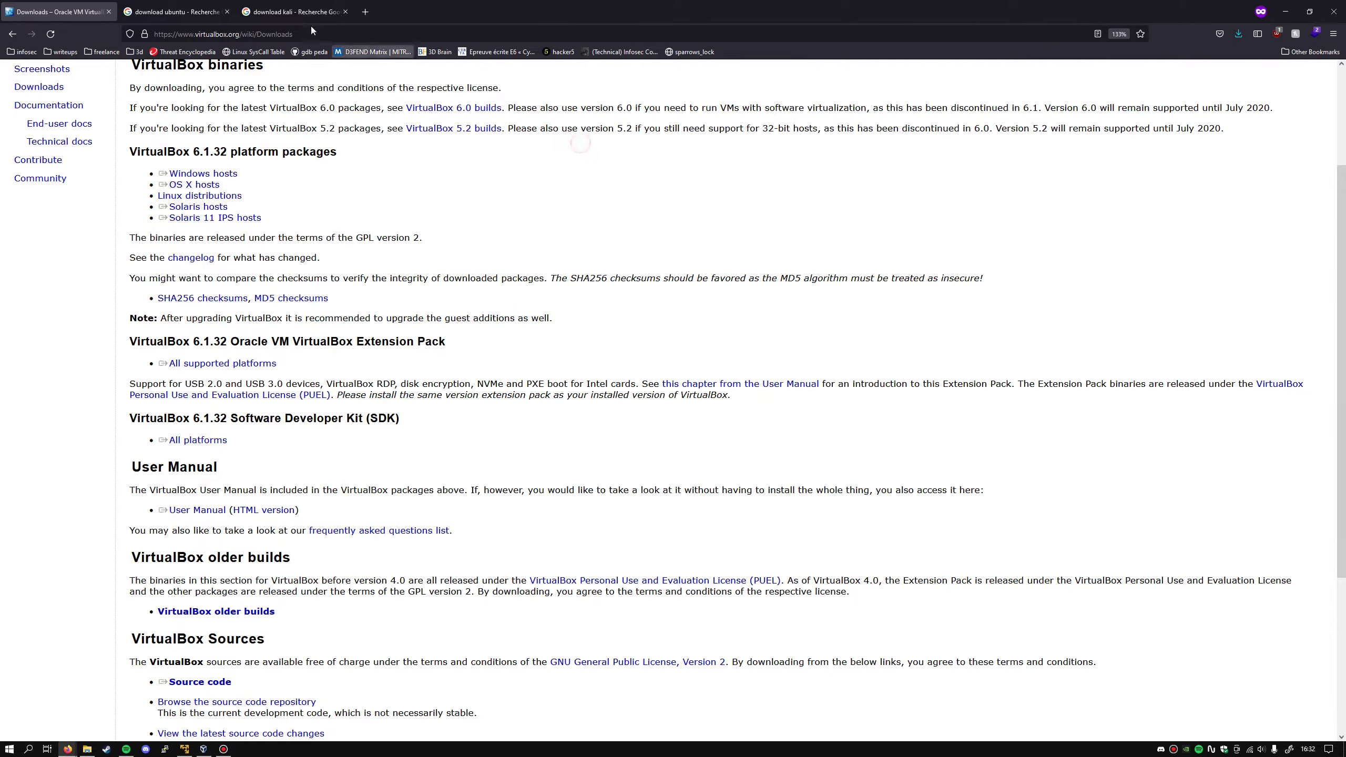
pyautogui.click(174, 7)
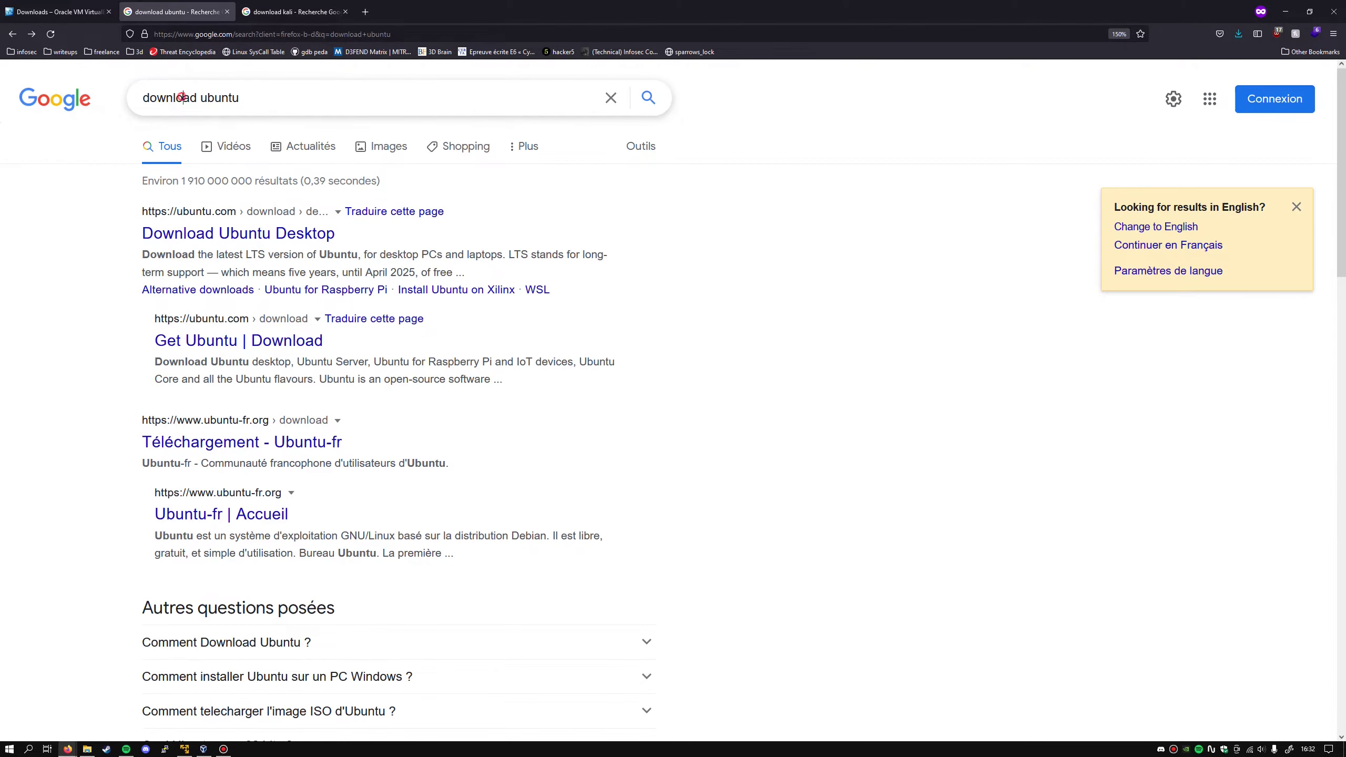
pyautogui.tripleClick(182, 98)
pyautogui.click(883, 304)
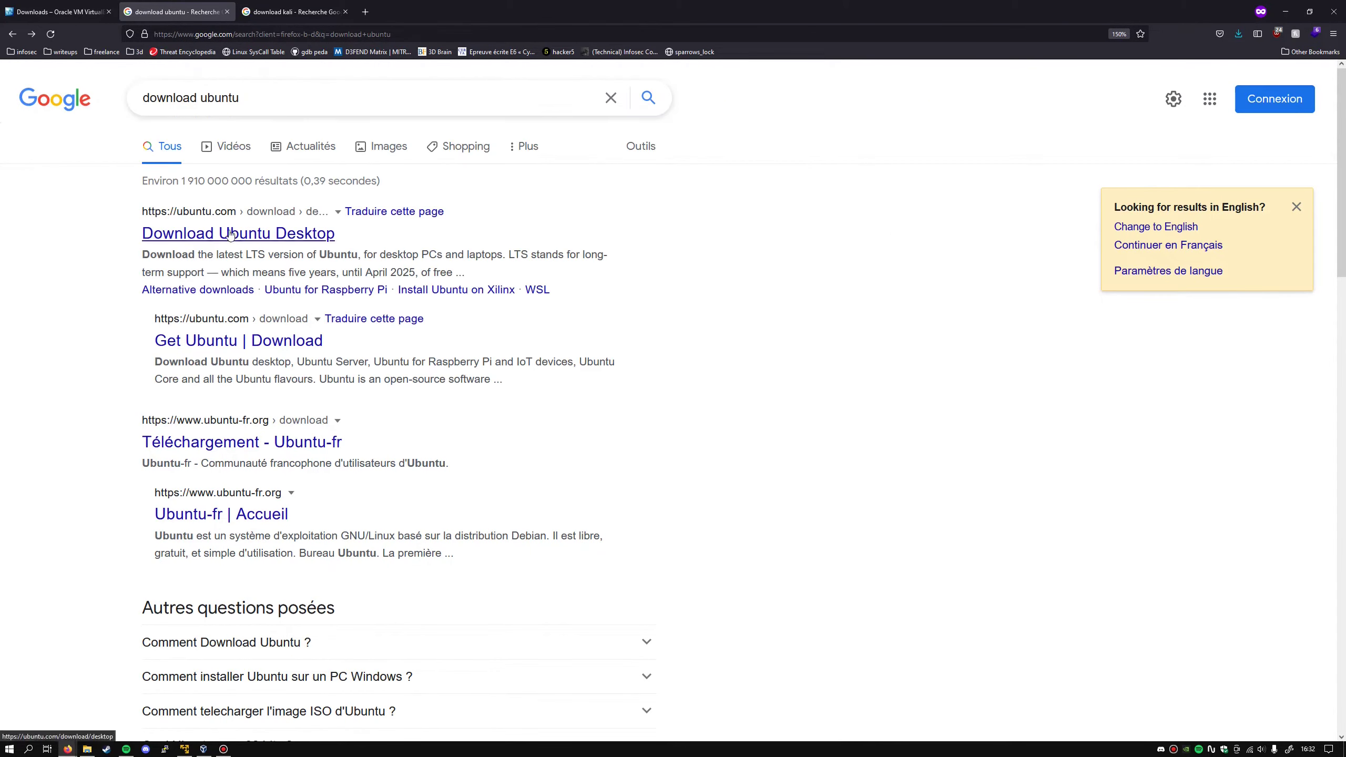
pyautogui.click(204, 216)
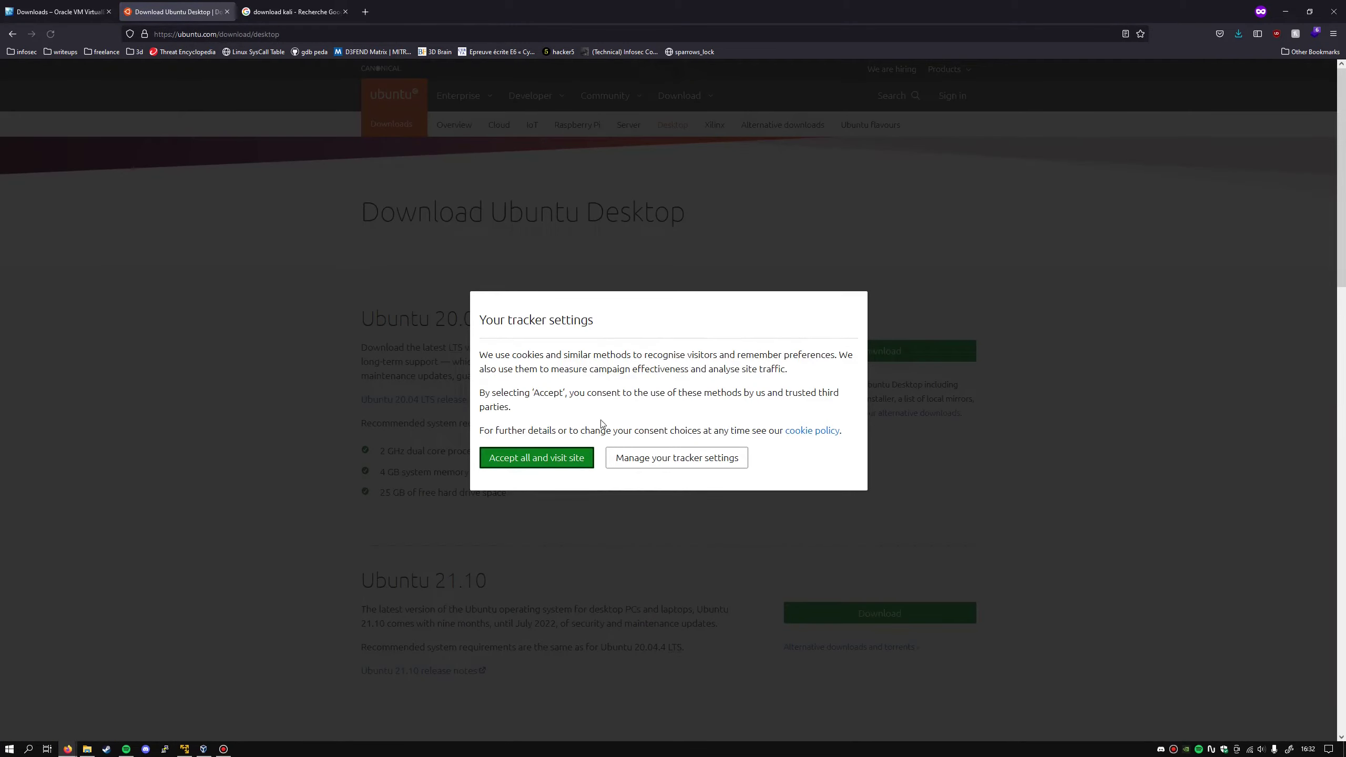
# - Accept cookies, start and cancel the Ubuntu 20.04.4 LTS download, then return to VirtualBox Manager
pyautogui.click(537, 457)
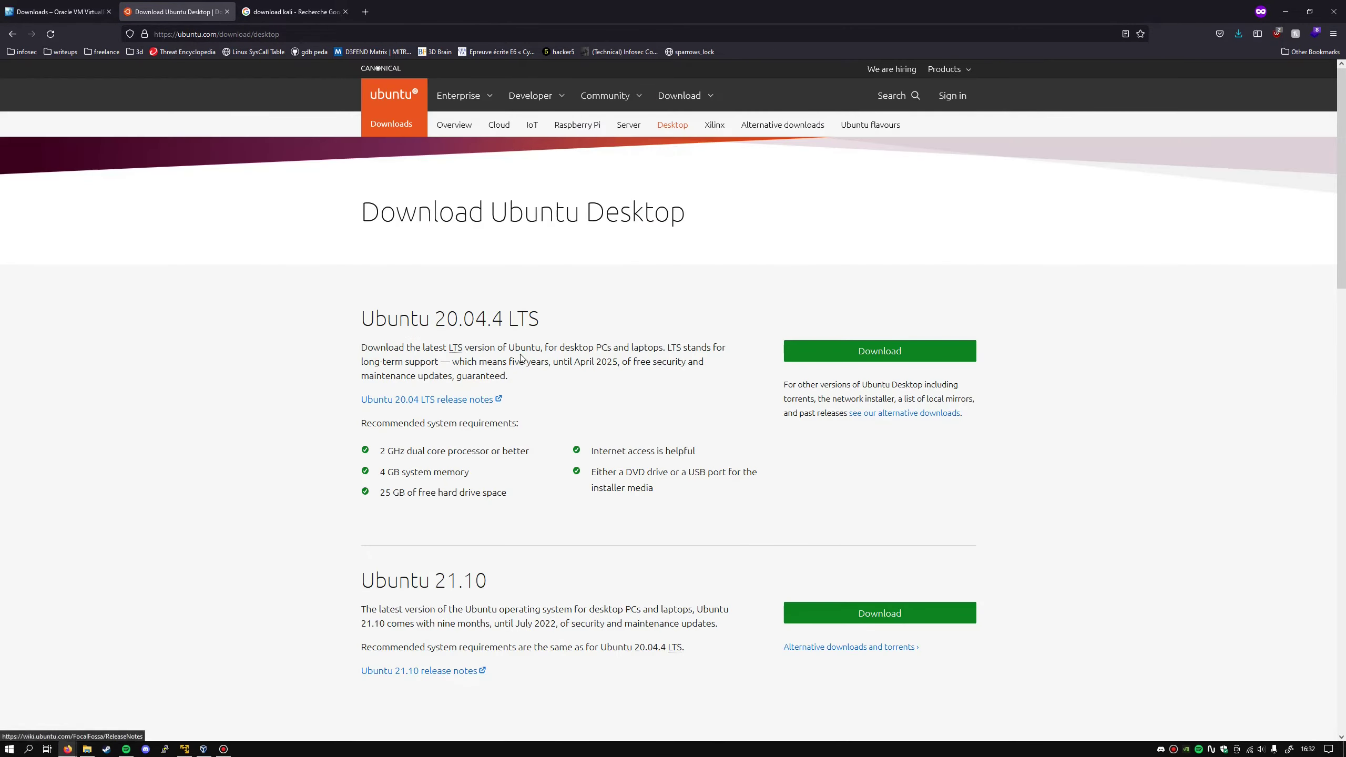
pyautogui.click(868, 364)
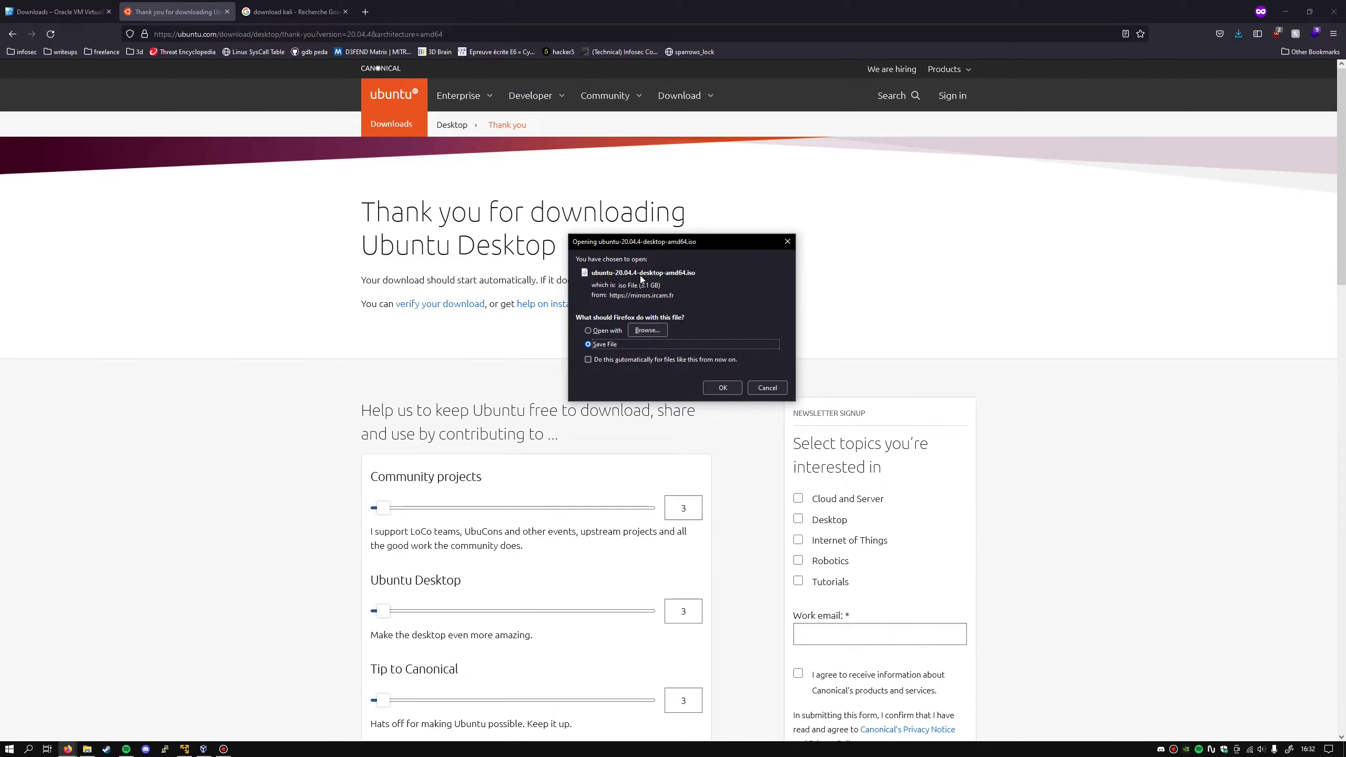
pyautogui.click(768, 388)
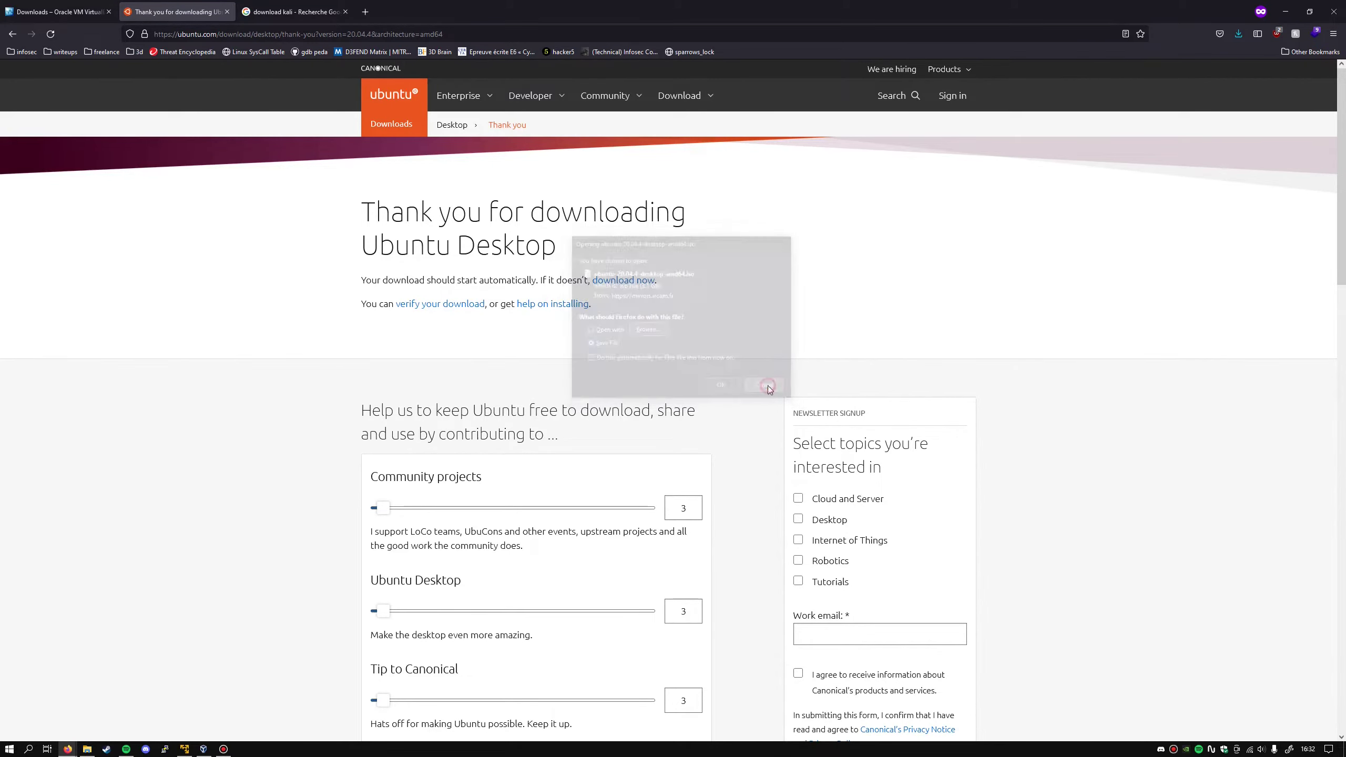
pyautogui.click(203, 748)
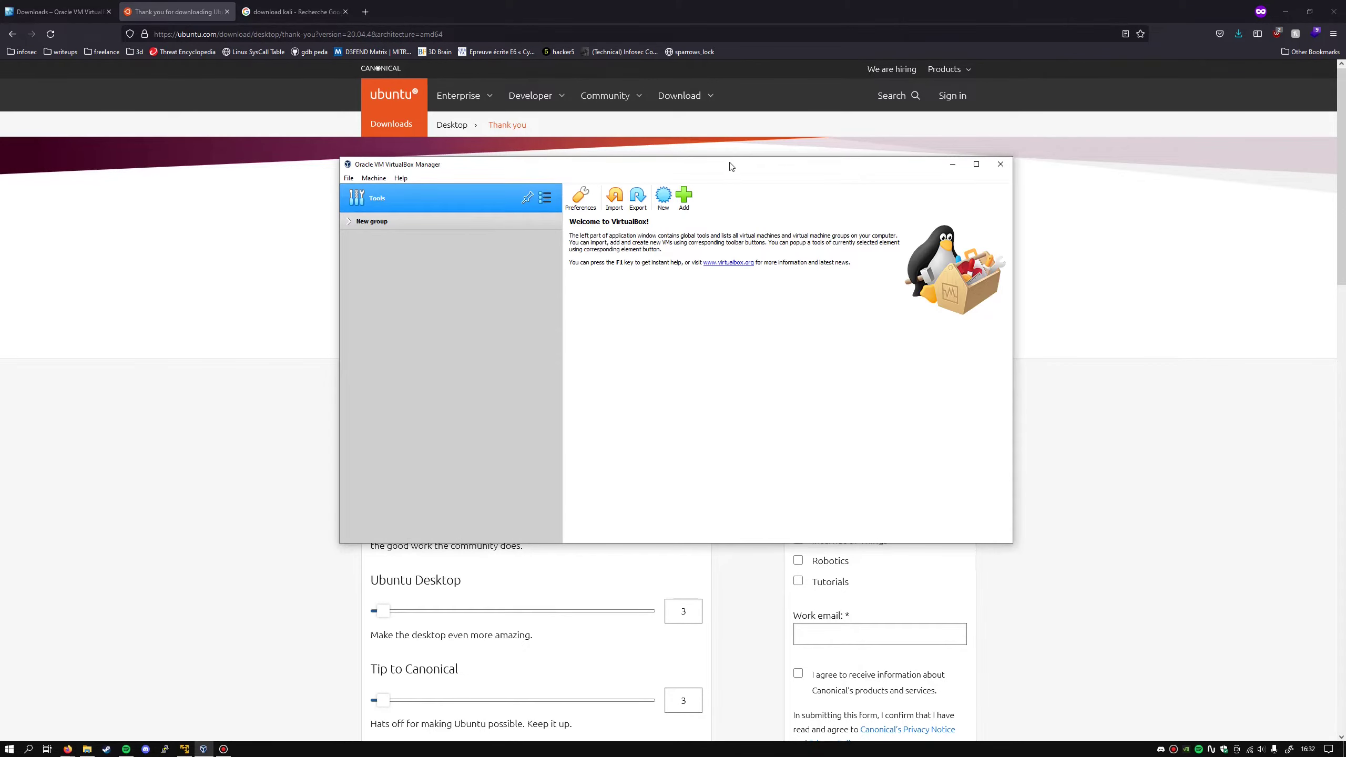
# - Start a new virtual machine named TechieUbuntu and select its machine folder path
pyautogui.moveTo(732, 169); pyautogui.dragTo(769, 176)
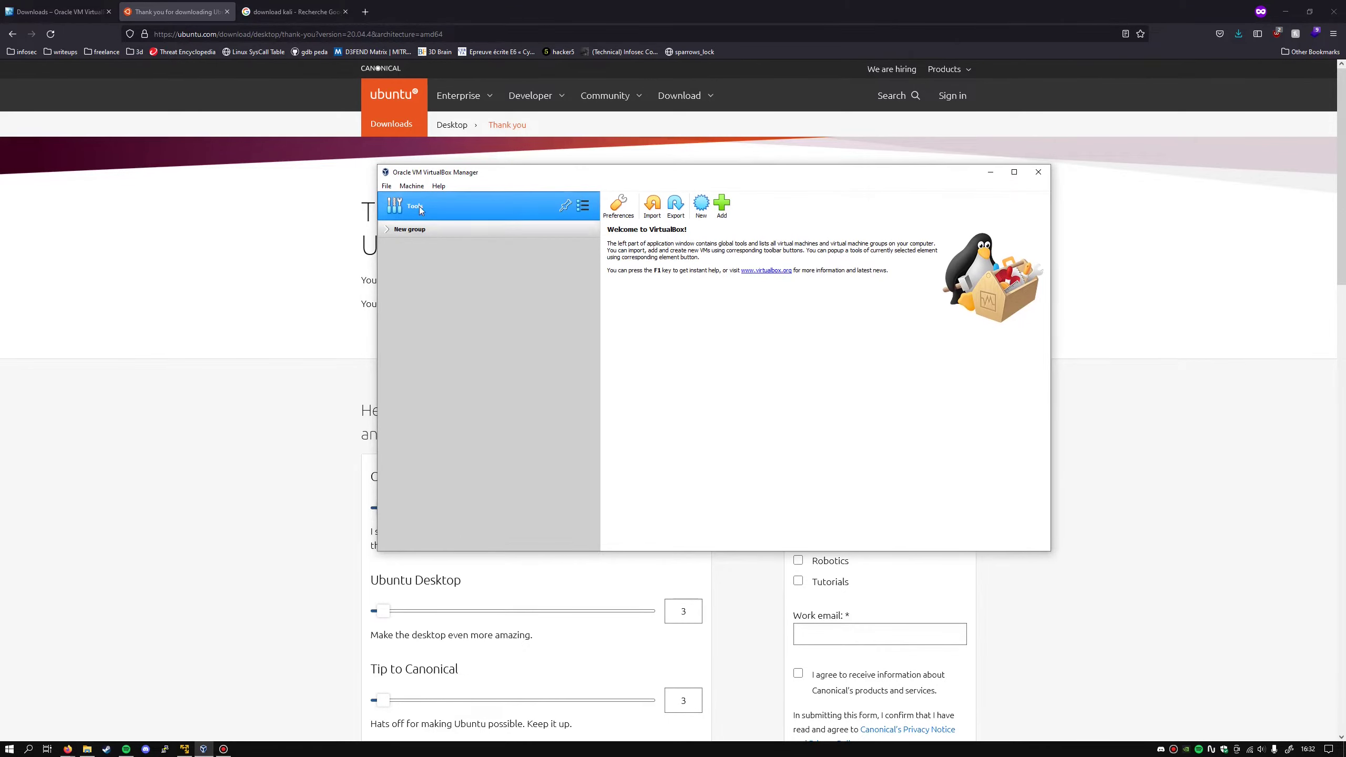
pyautogui.click(386, 186)
pyautogui.moveTo(418, 190)
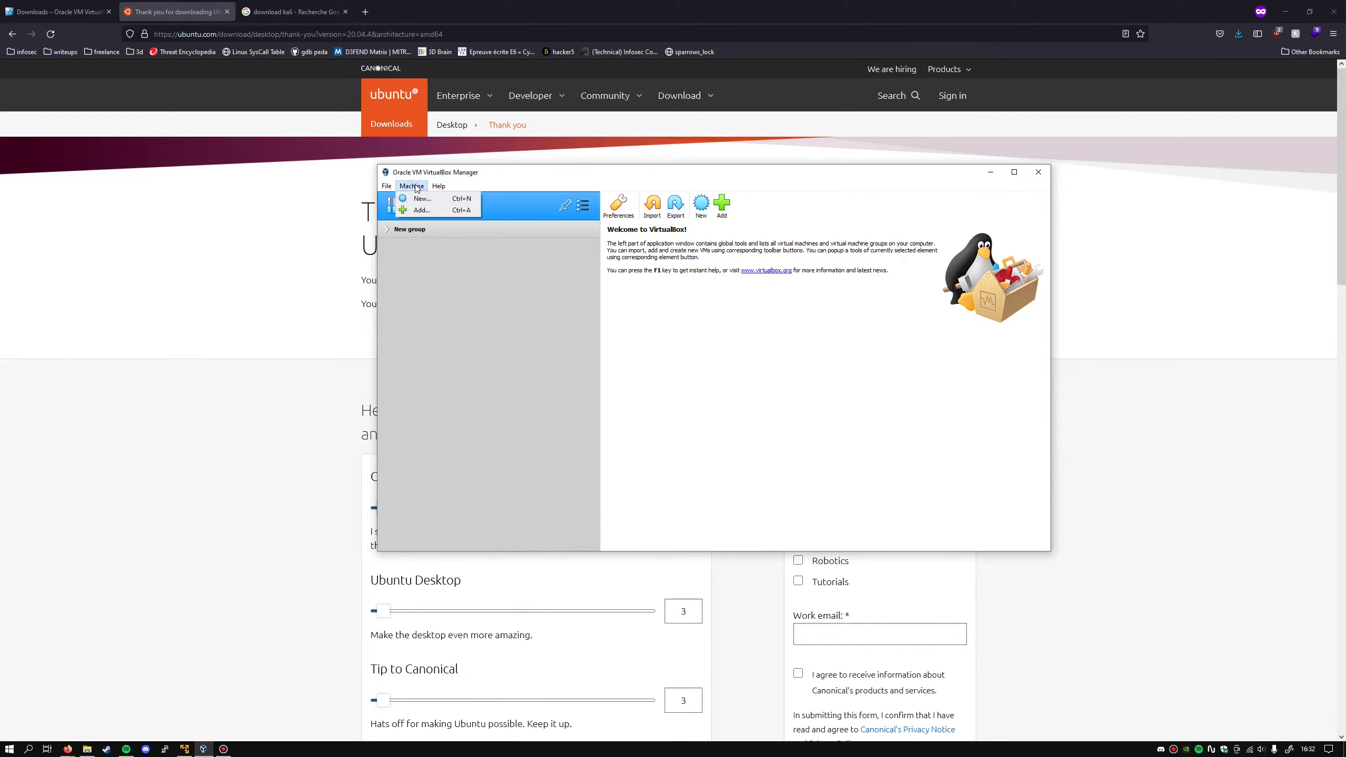
pyautogui.click(421, 199)
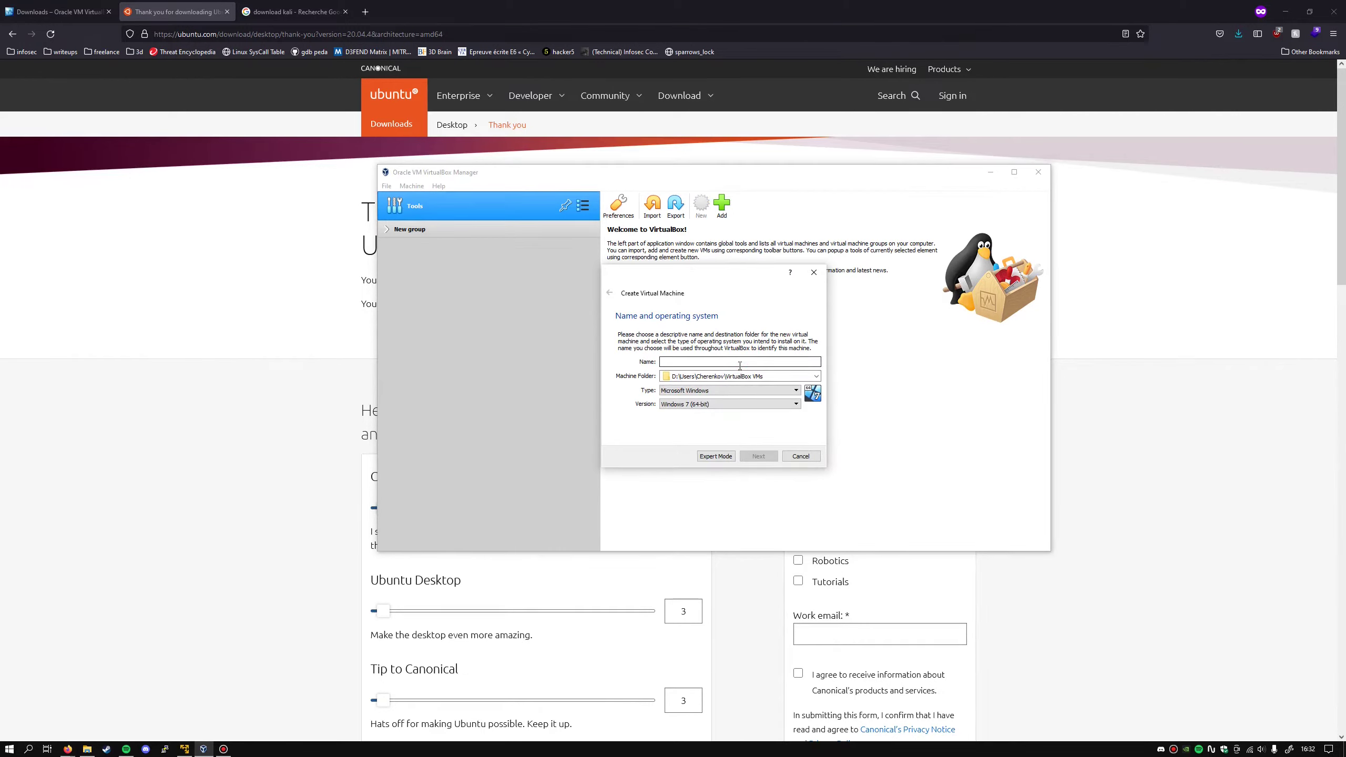
pyautogui.write('TechieUbuntu')
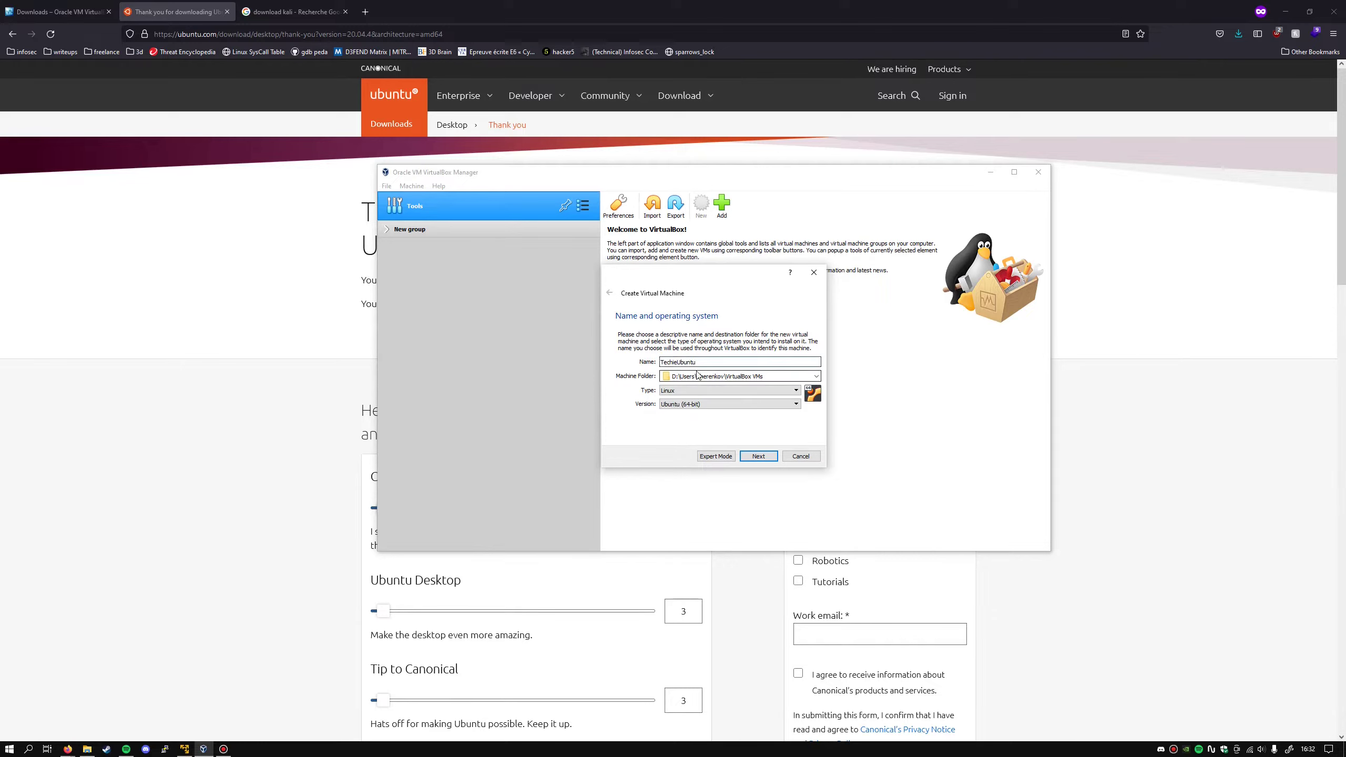
pyautogui.click(677, 378)
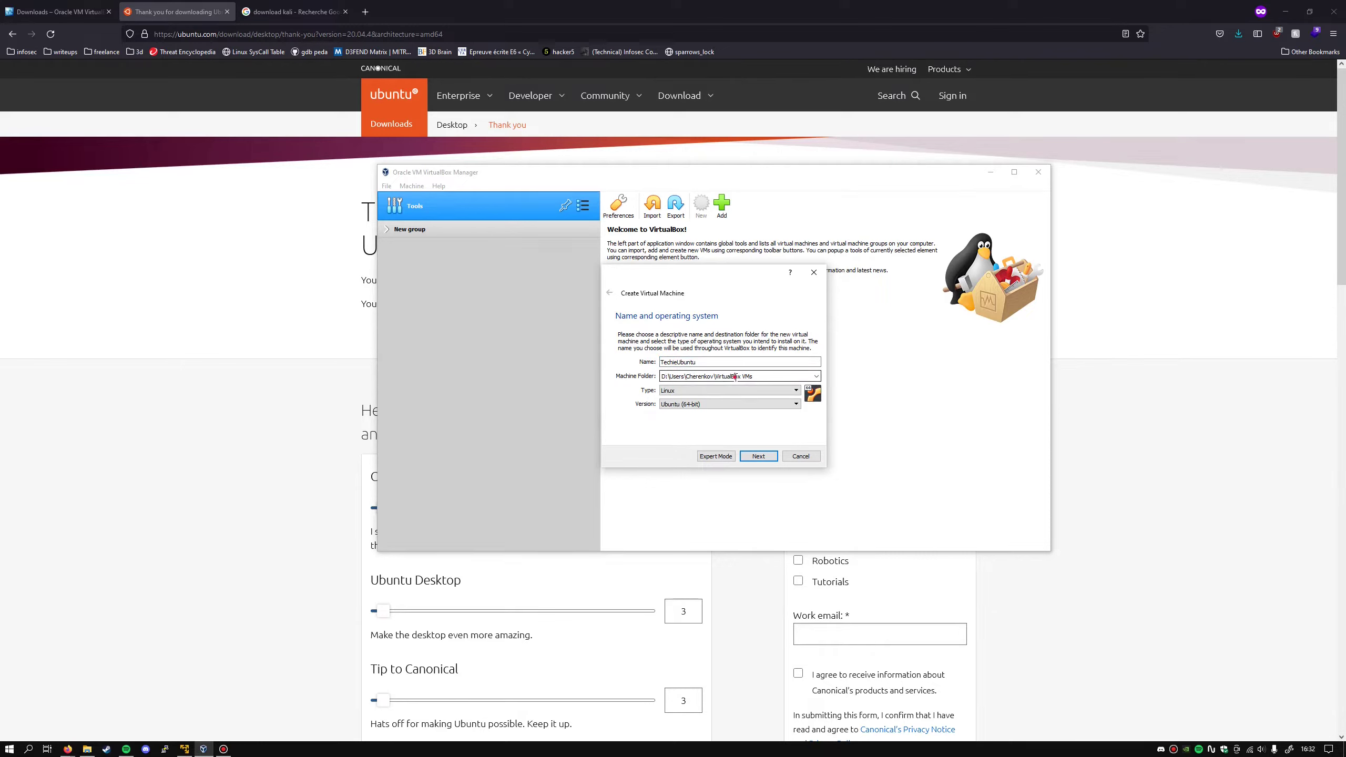
pyautogui.moveTo(755, 377); pyautogui.dragTo(663, 375)
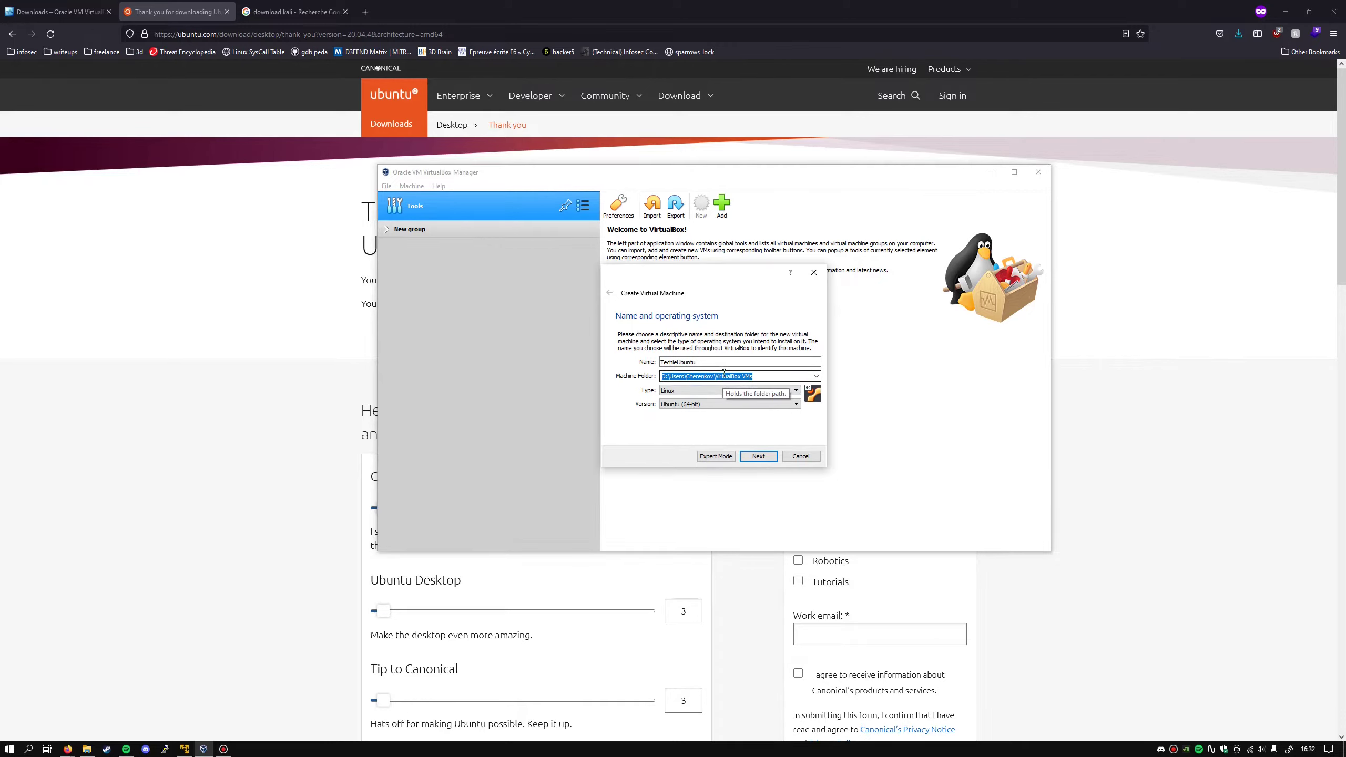
# - Keep type Linux and version Ubuntu (64-bit) for the new machine
pyautogui.click(699, 390)
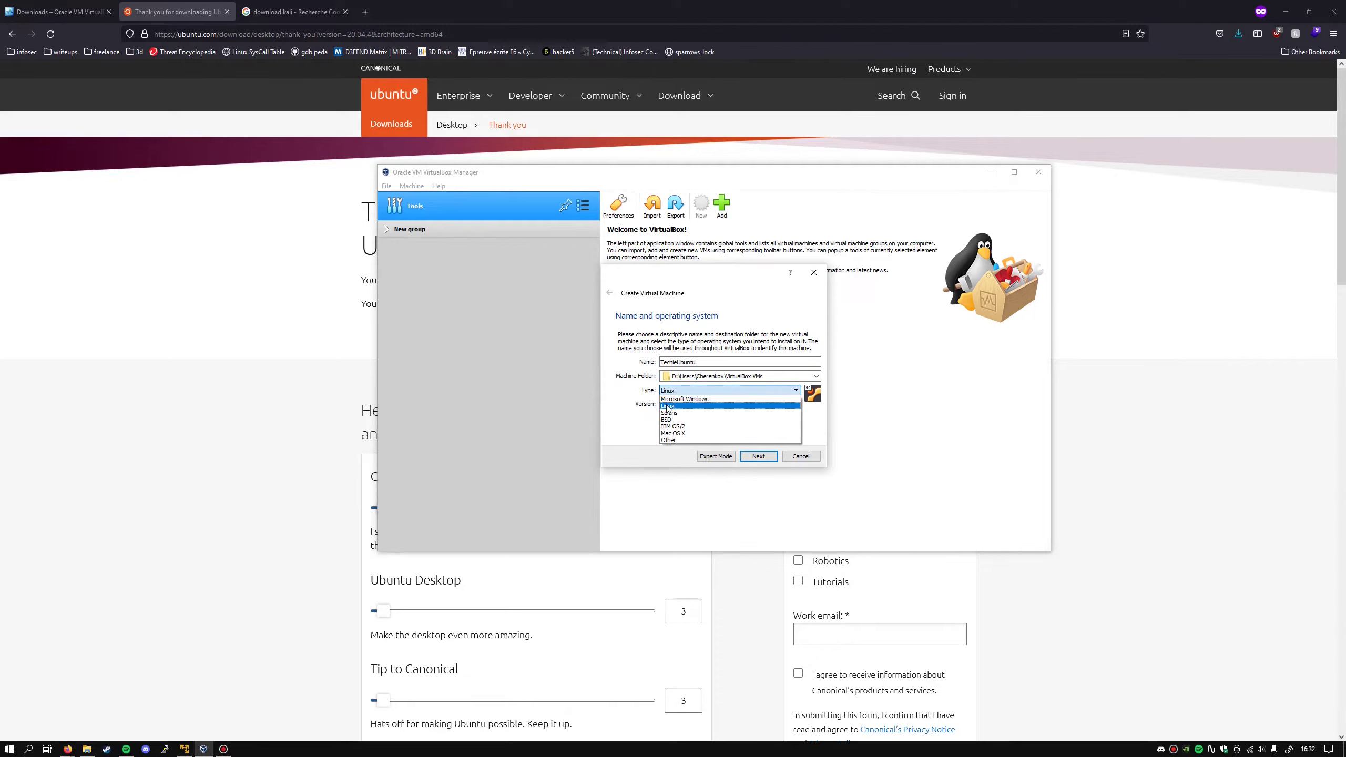
pyautogui.click(681, 406)
pyautogui.click(696, 406)
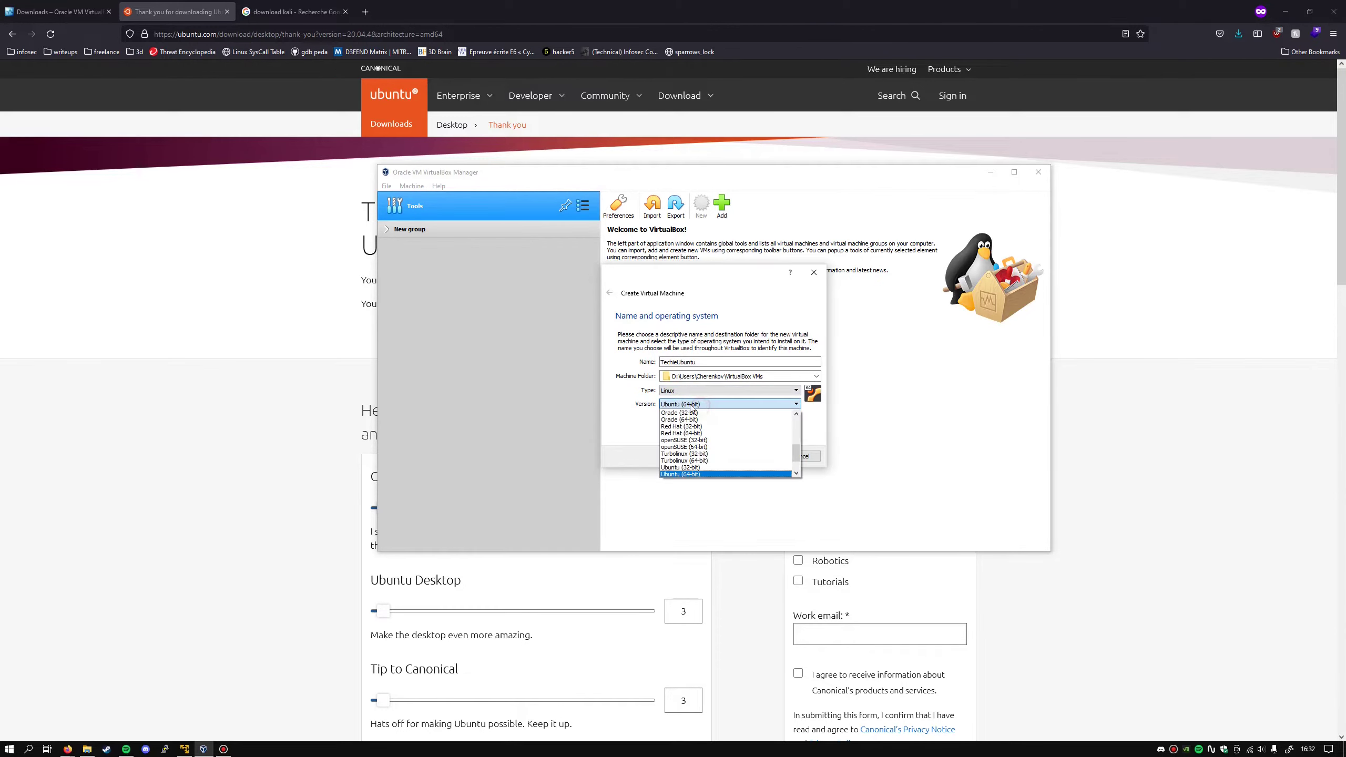
pyautogui.click(690, 475)
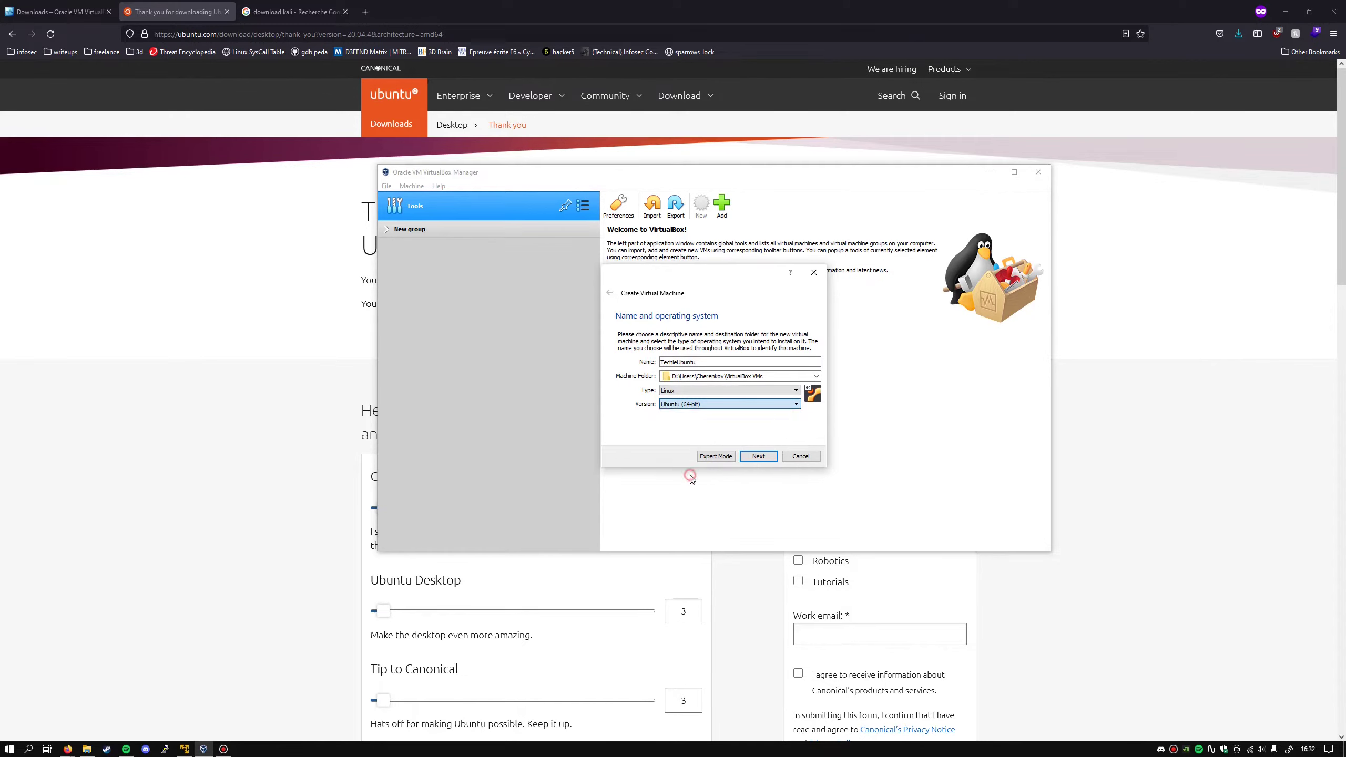
pyautogui.click(753, 456)
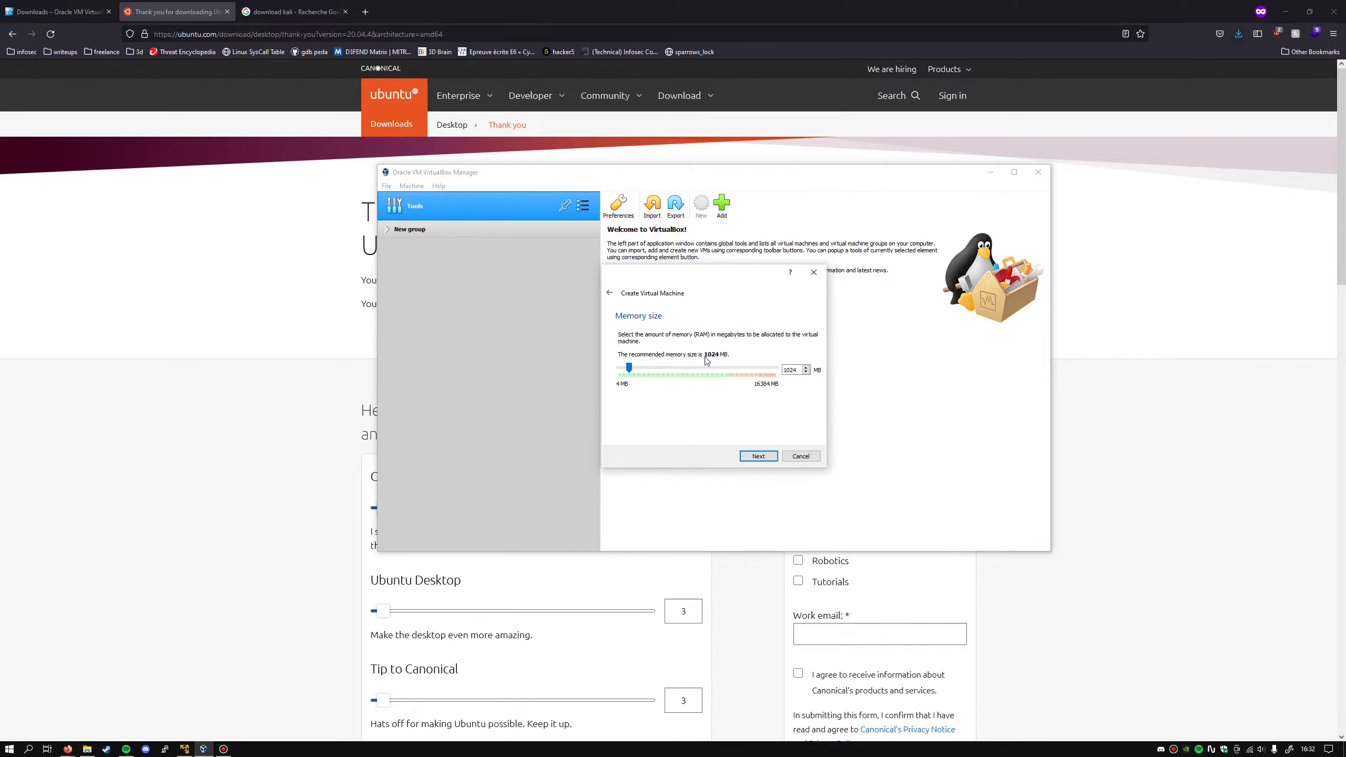
# - Set the machine's memory size to 2048 MB
pyautogui.doubleClick(789, 369)
pyautogui.write('2048')
pyautogui.click(759, 455)
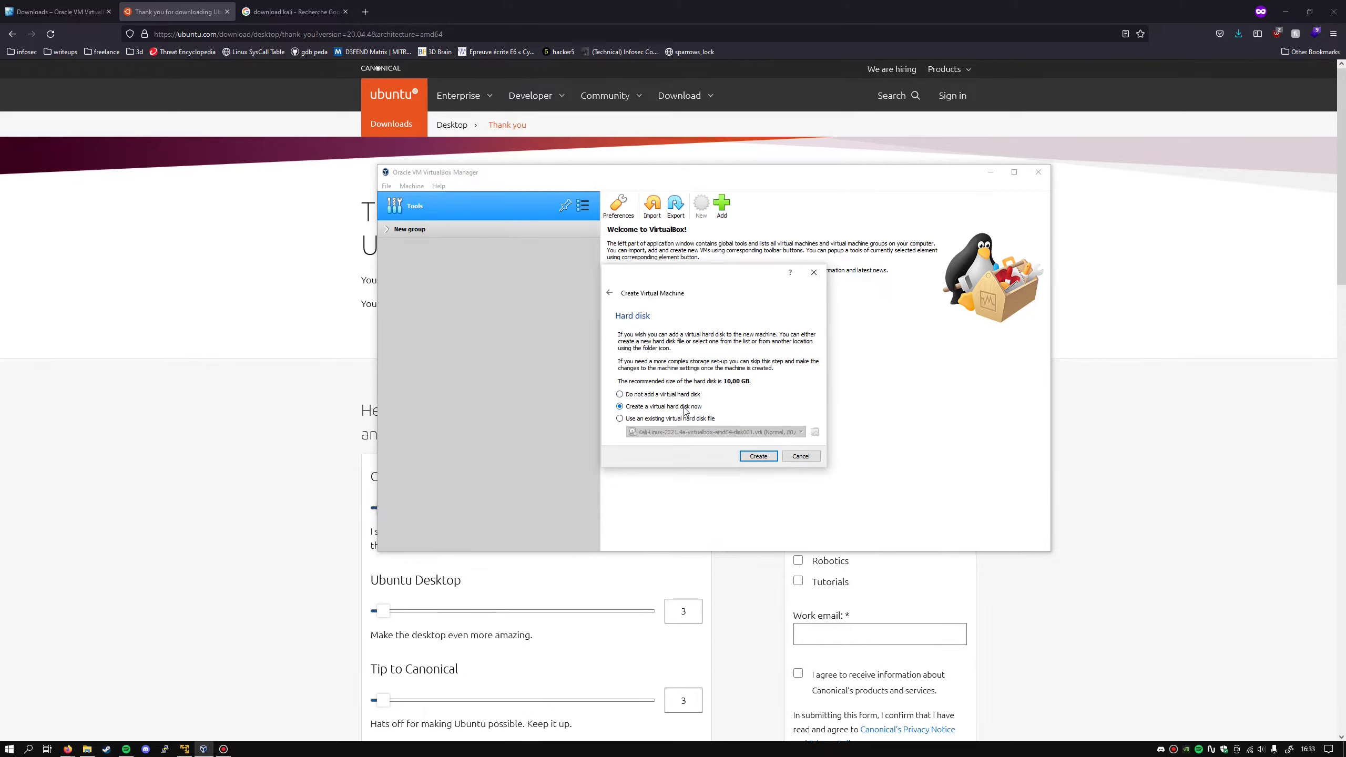
# - Create a new 20 GB dynamically allocated VDI hard disk for TechieUbuntu
pyautogui.click(758, 457)
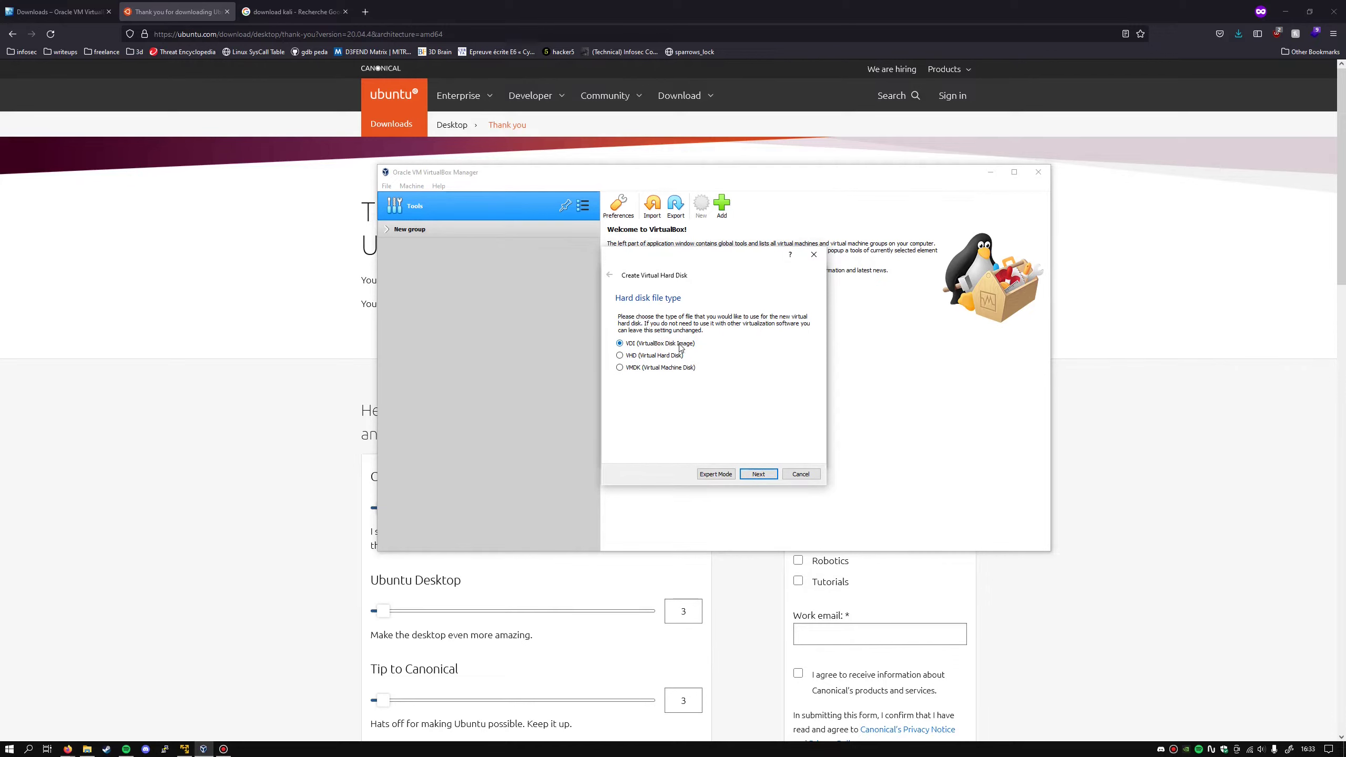
pyautogui.click(758, 474)
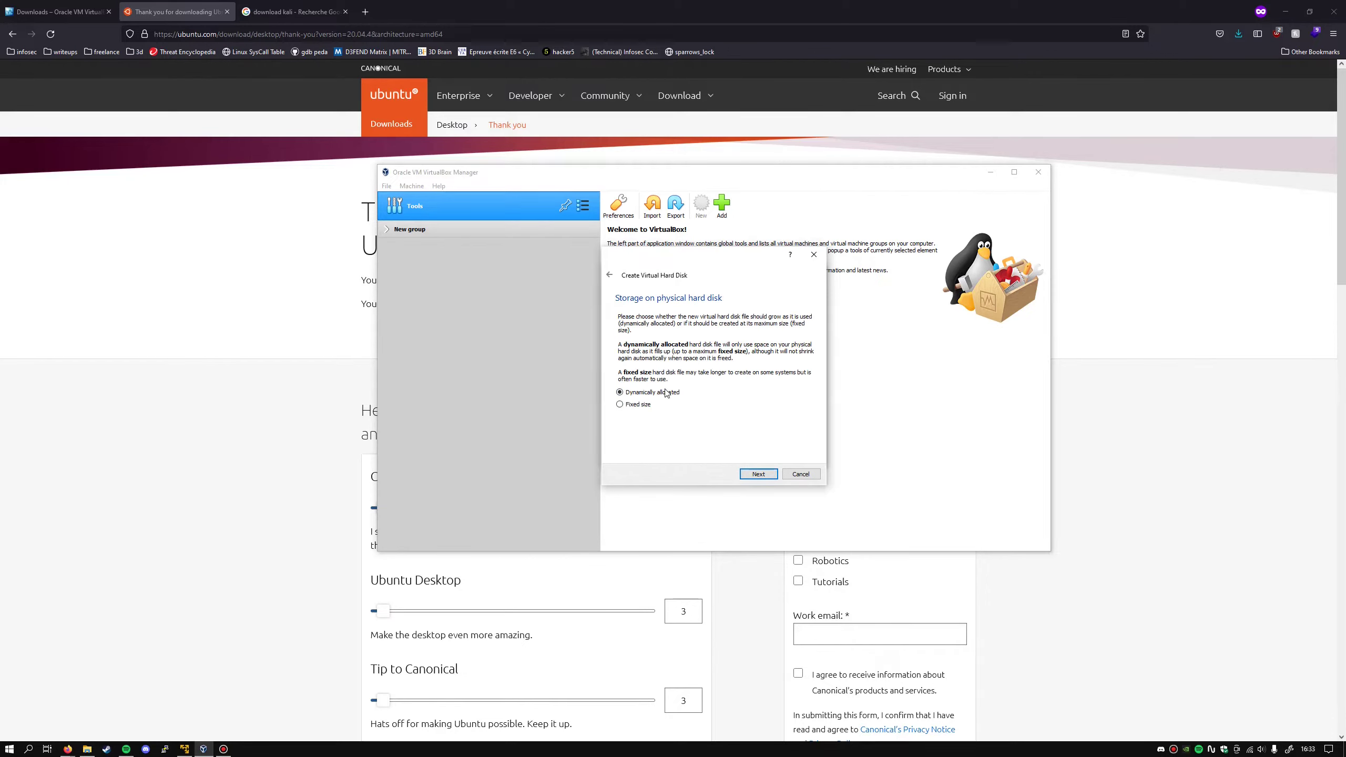
pyautogui.click(758, 474)
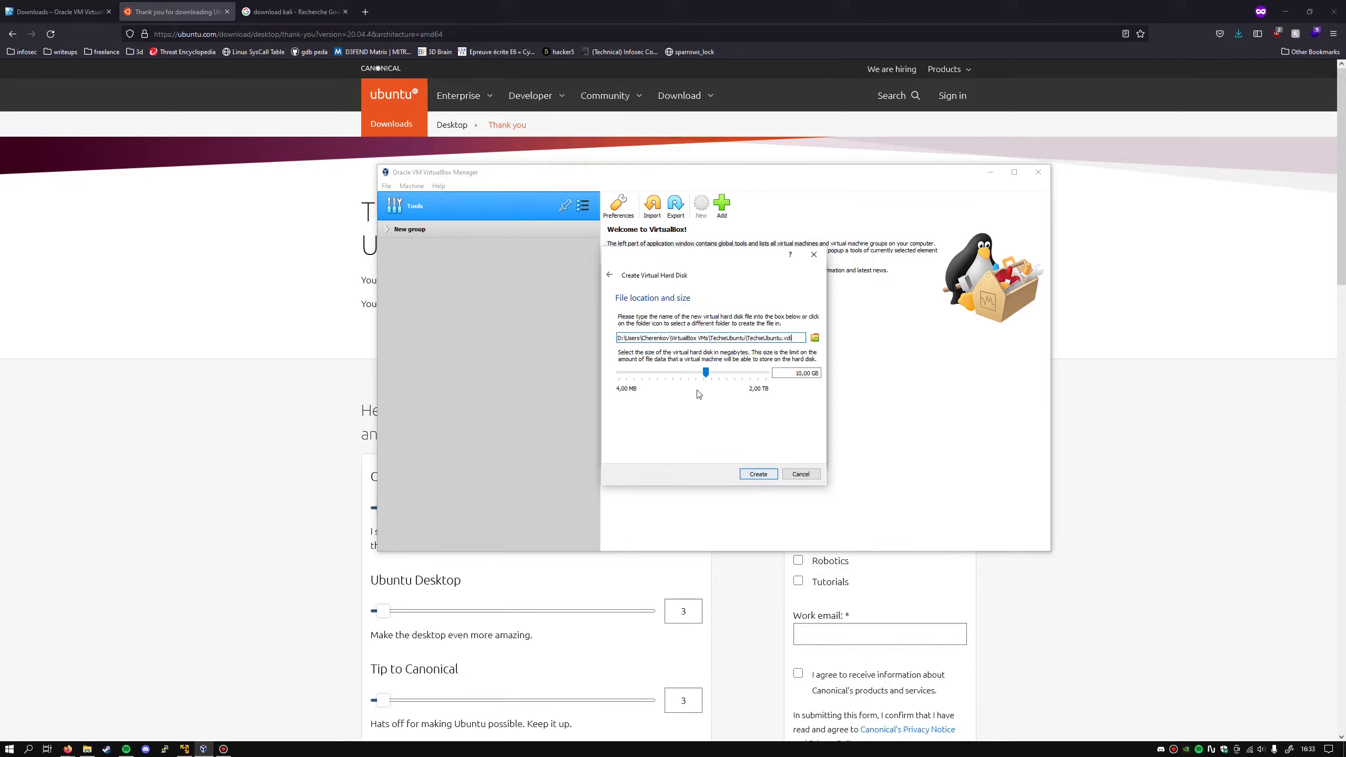
pyautogui.click(798, 374)
pyautogui.press('BackSpace')
pyautogui.write('2')
pyautogui.click(758, 473)
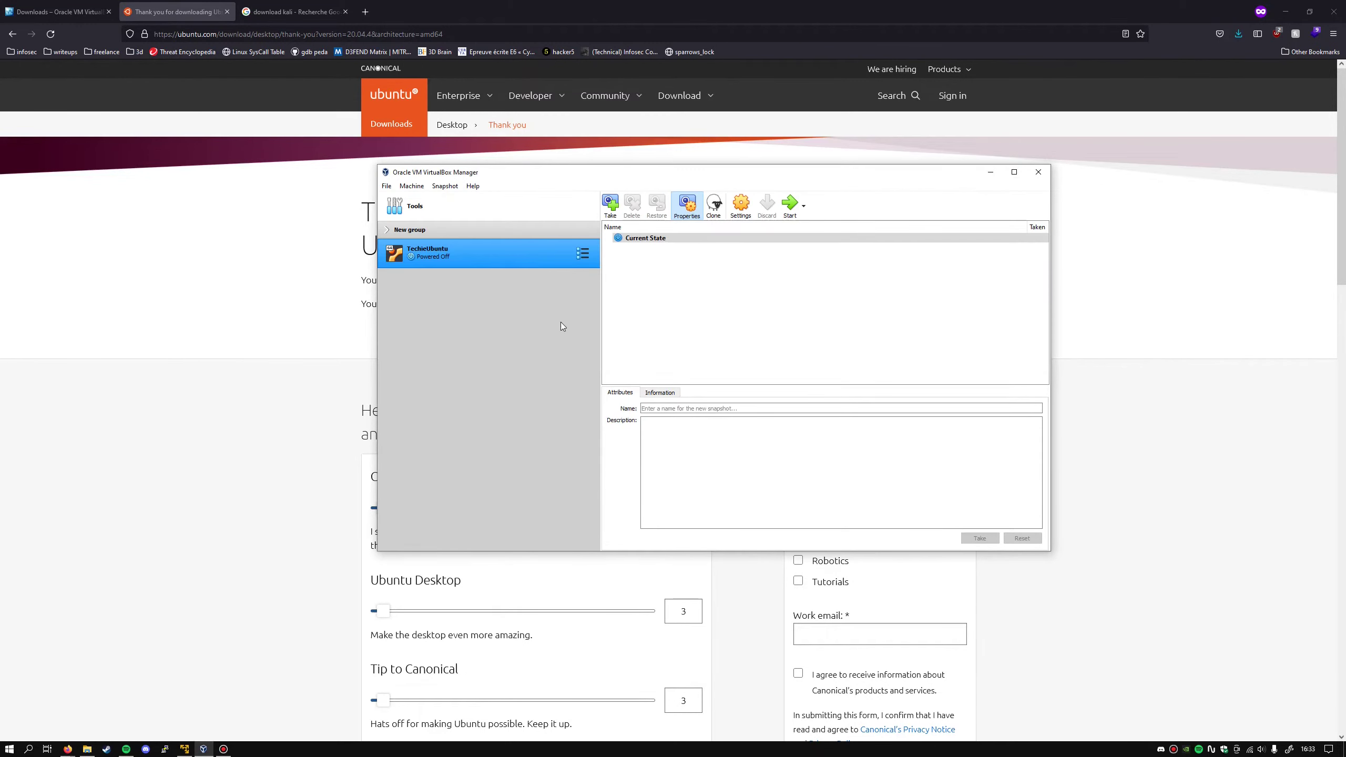
# - Open TechieUbuntu's Storage settings
pyautogui.rightClick(466, 260)
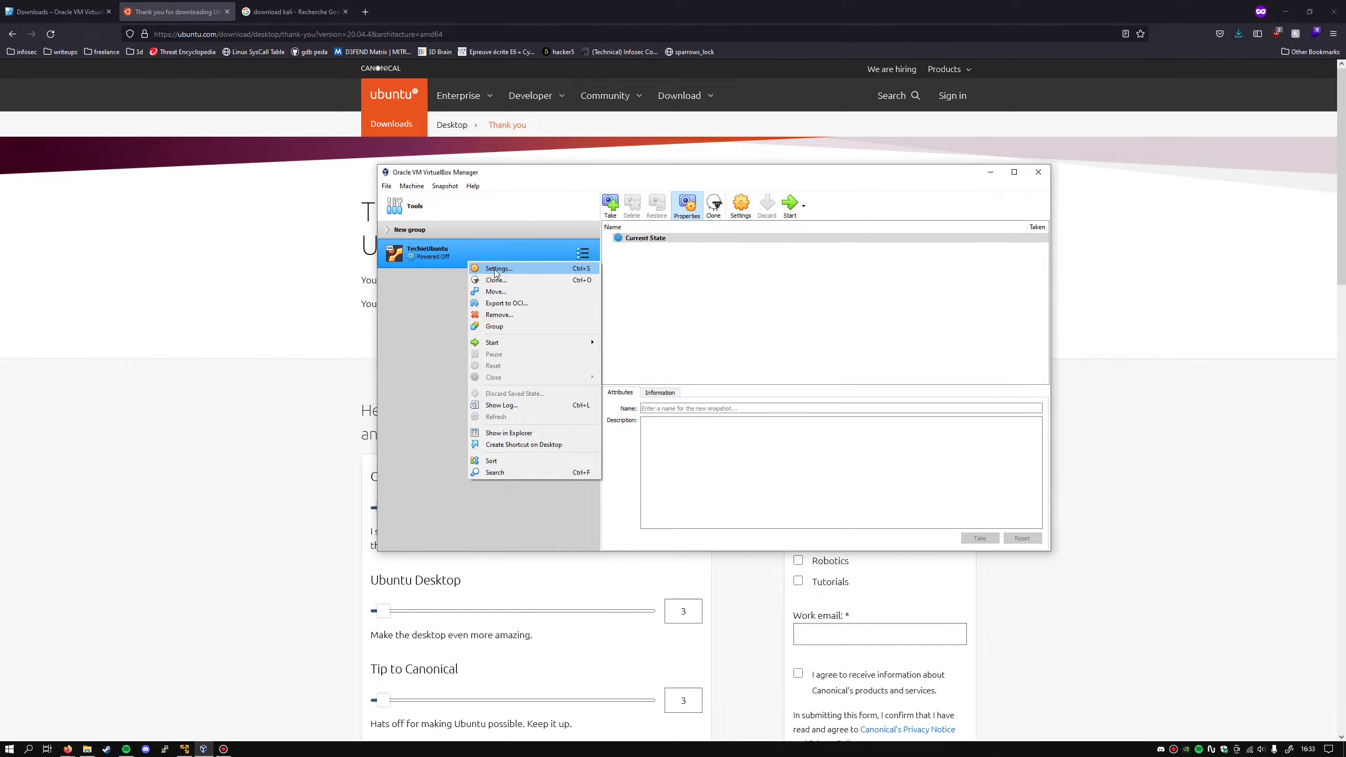
pyautogui.click(496, 270)
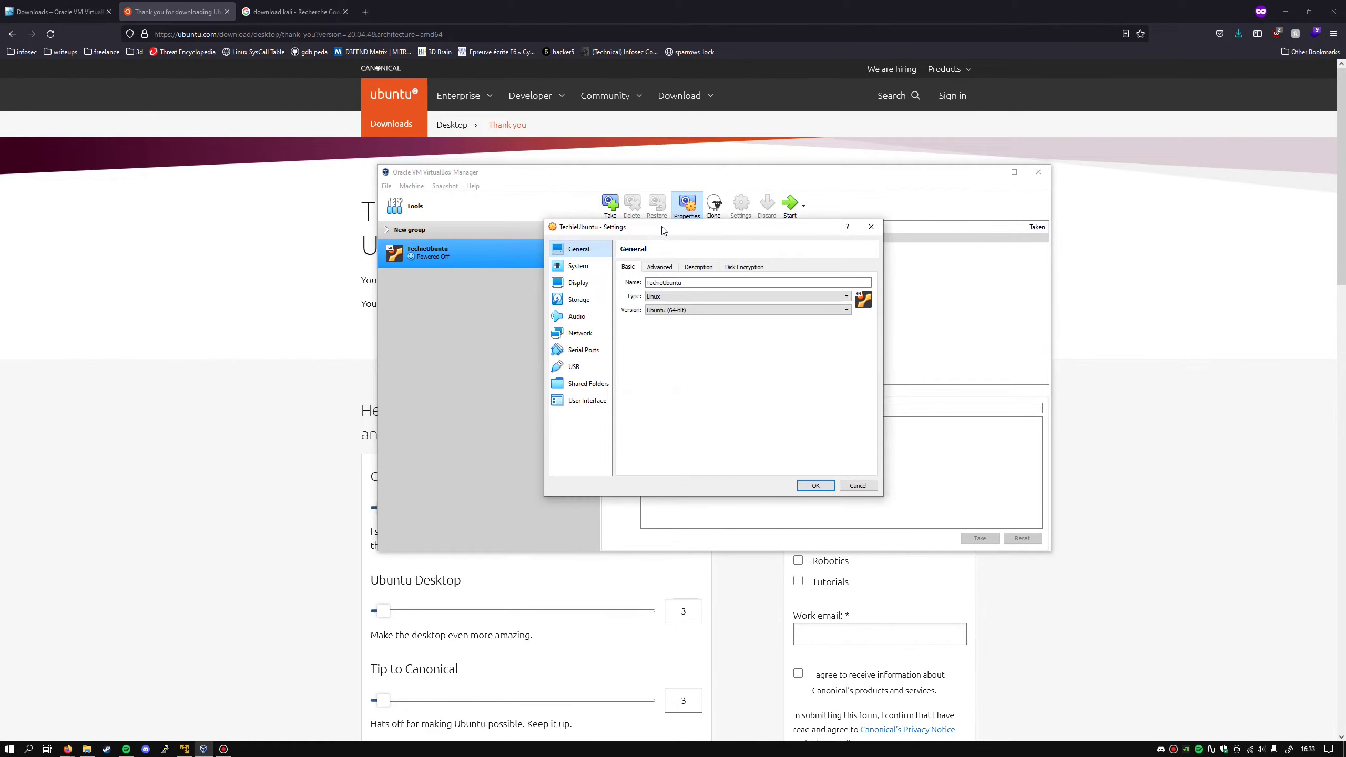
pyautogui.moveTo(661, 229); pyautogui.dragTo(742, 202)
pyautogui.click(666, 273)
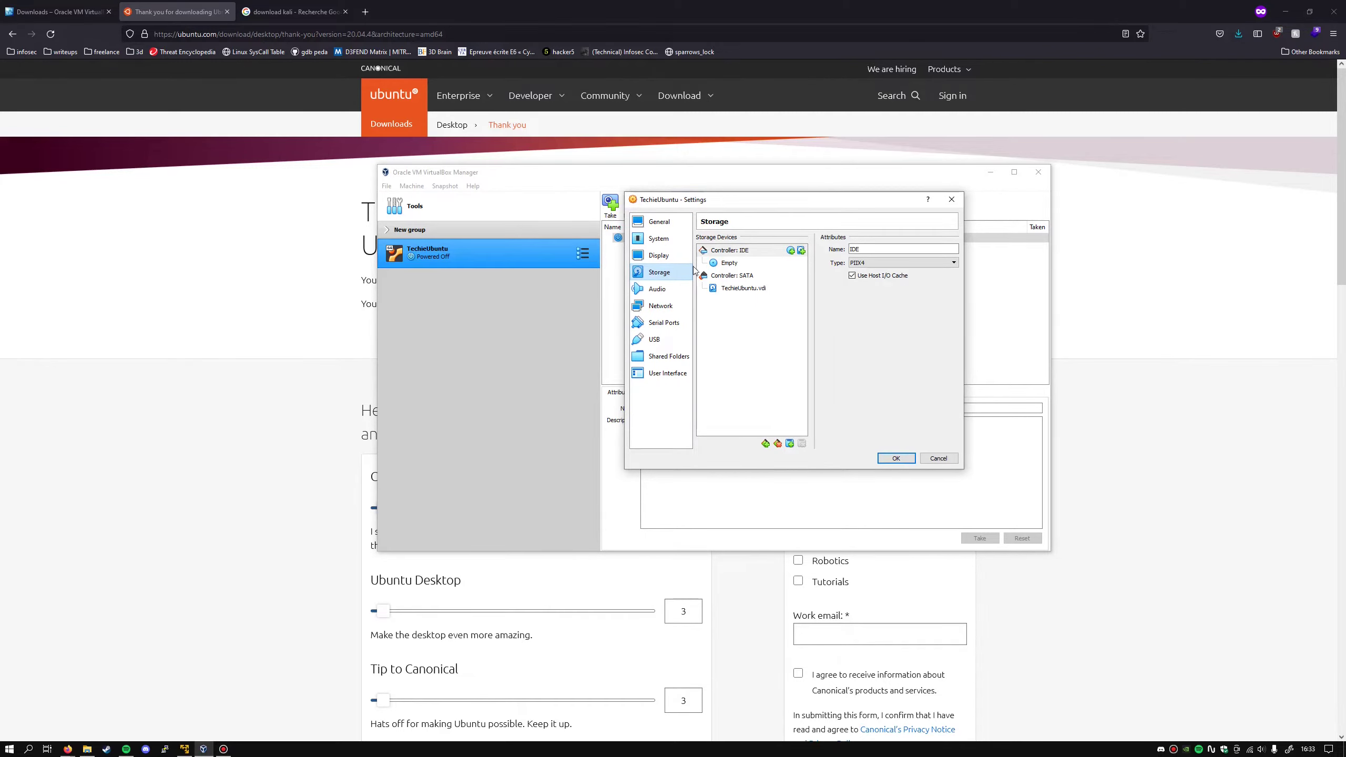
# - Load ubuntu-20.04.3-desktop-amd64.iso from the linux folder into the empty optical drive, save, and start TechieUbuntu
pyautogui.click(729, 263)
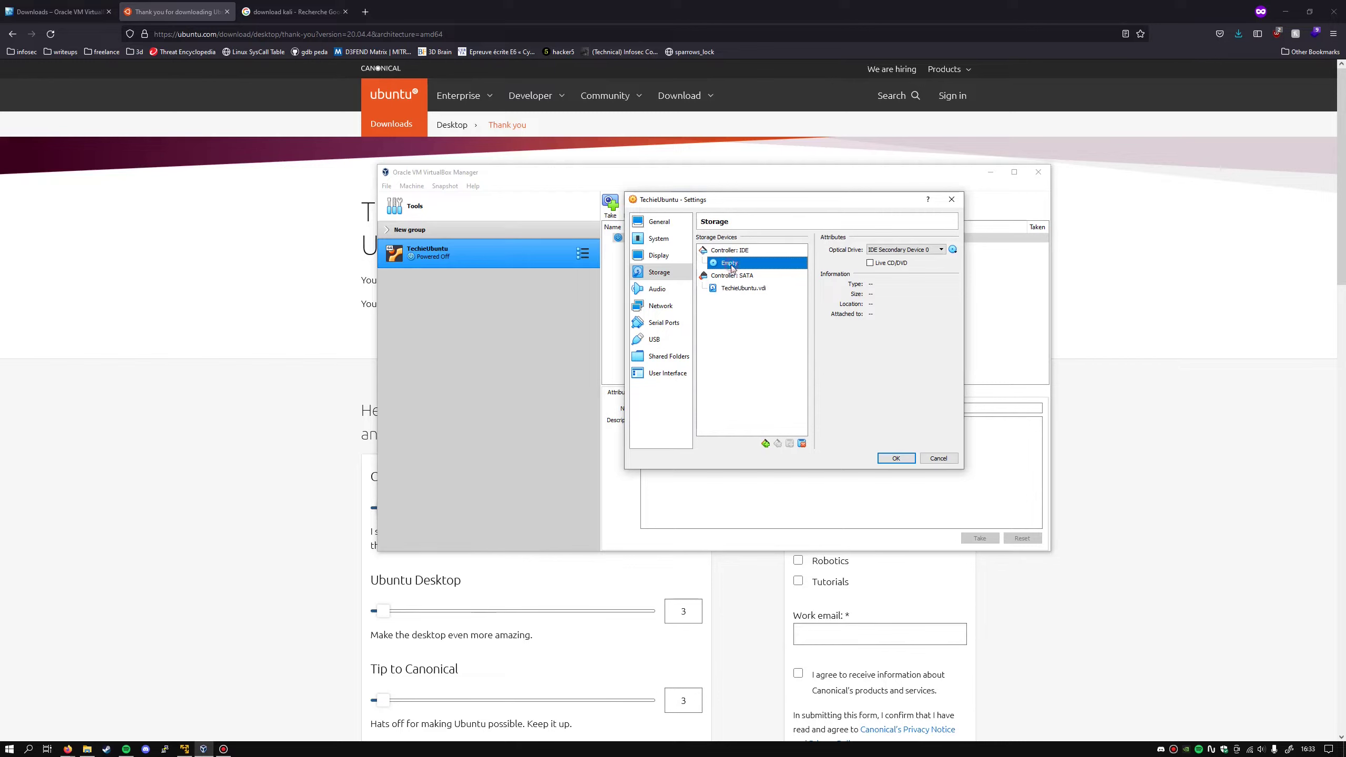
pyautogui.click(953, 250)
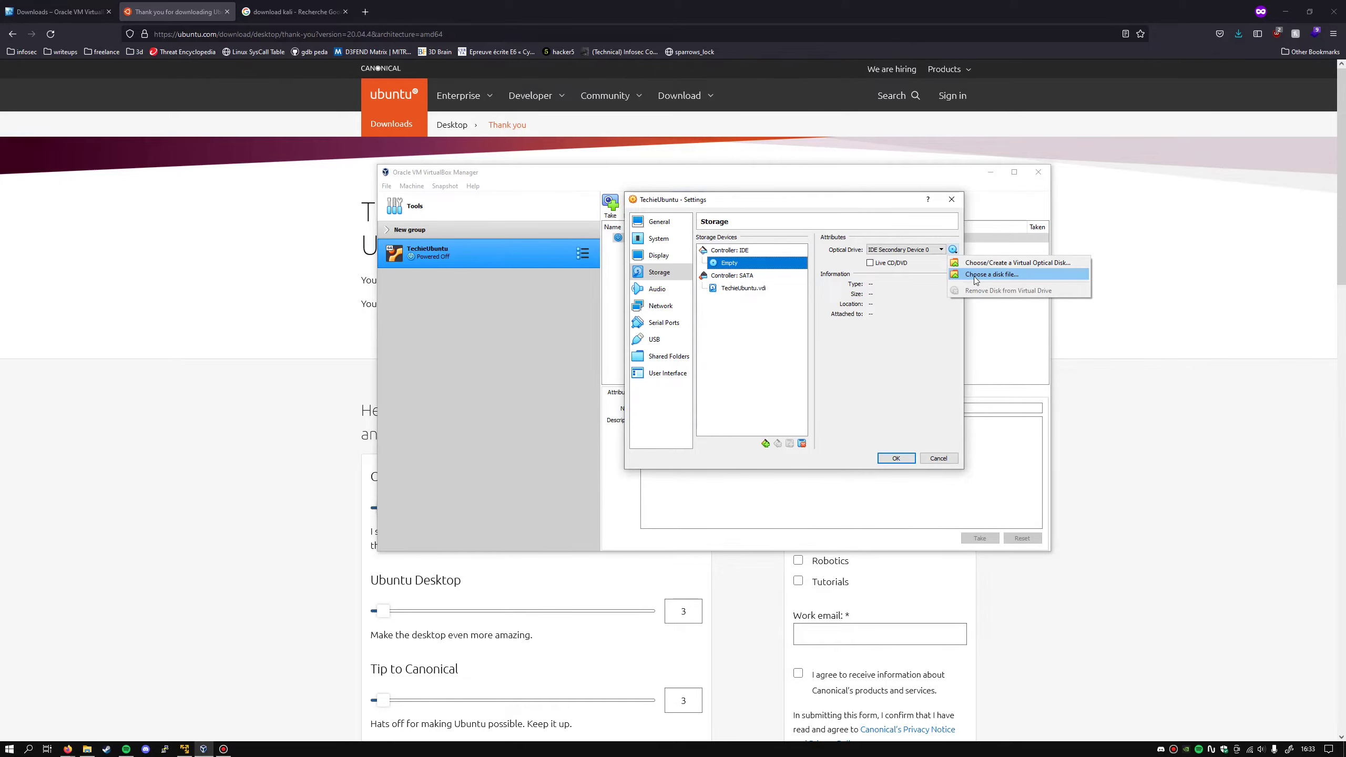
pyautogui.click(1002, 275)
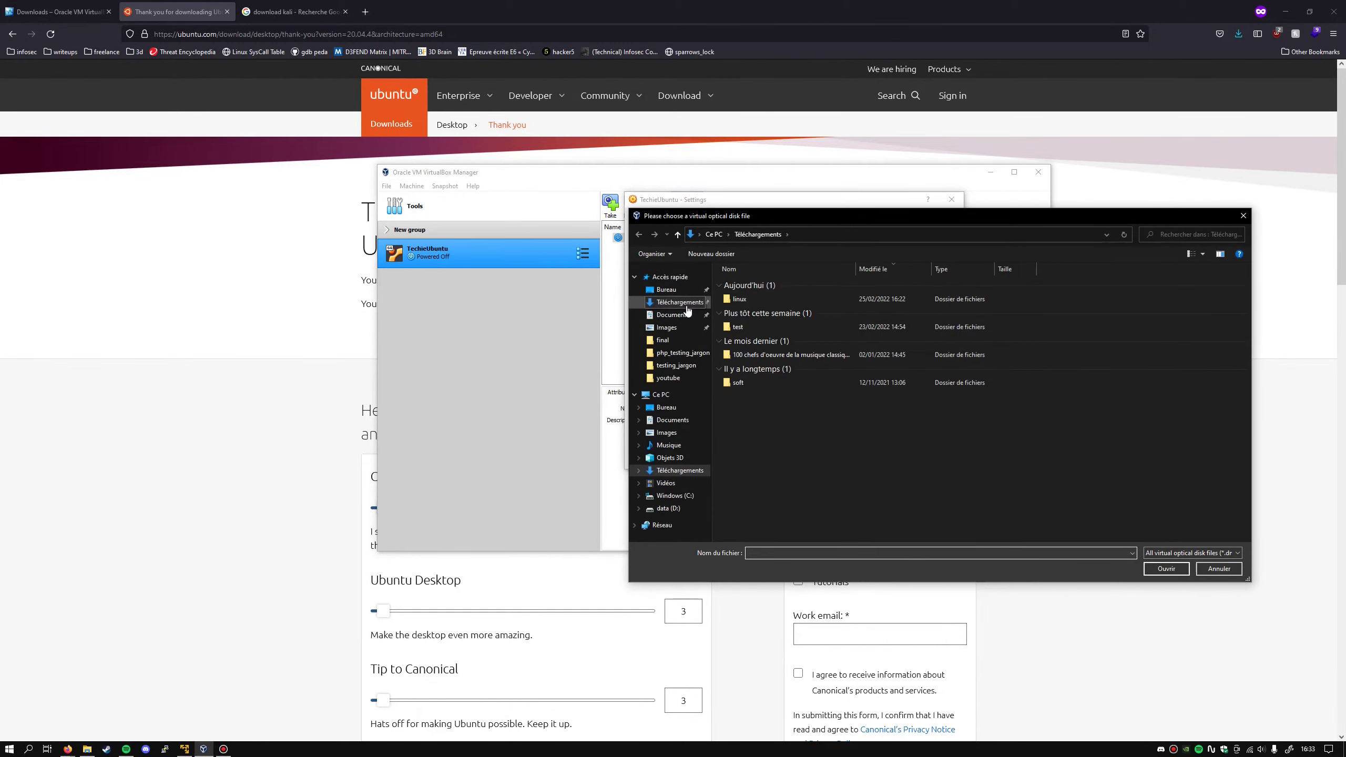
pyautogui.doubleClick(747, 298)
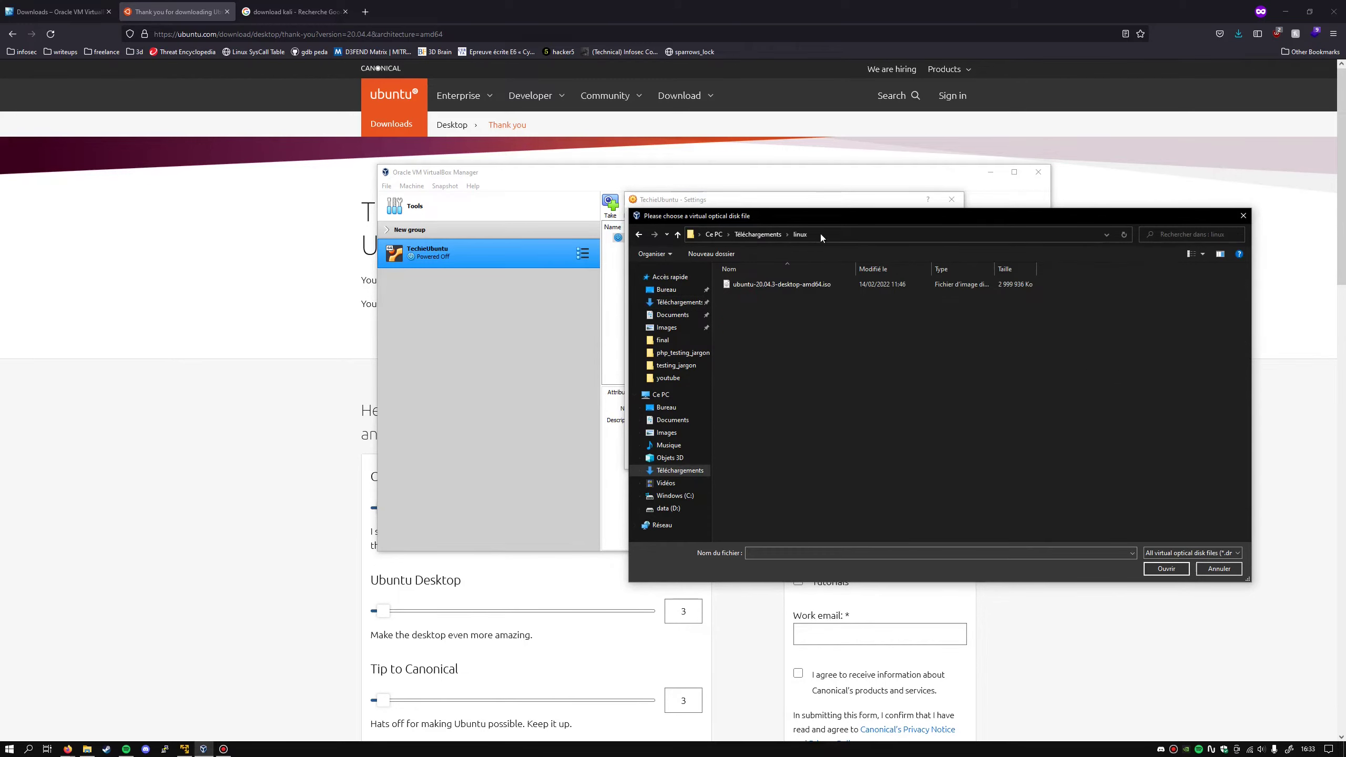
pyautogui.doubleClick(804, 285)
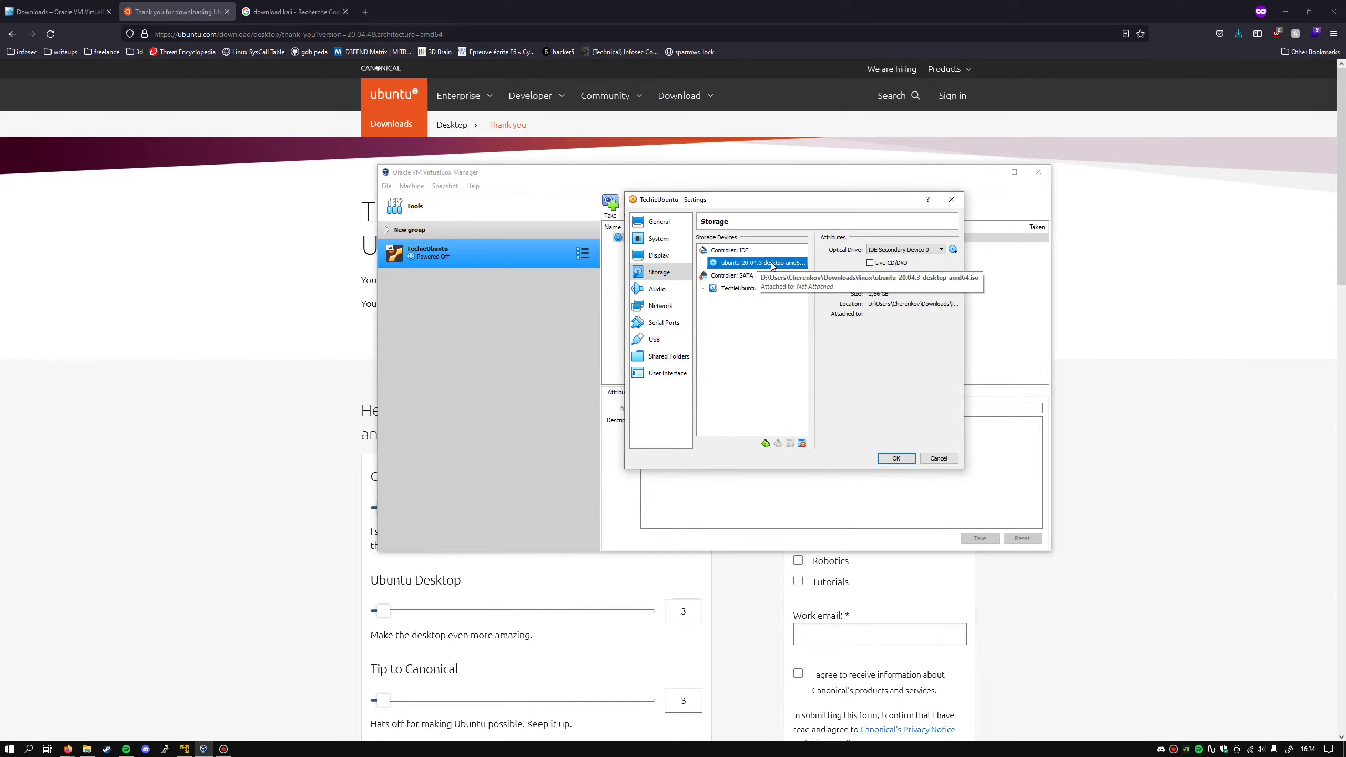
pyautogui.click(907, 460)
pyautogui.doubleClick(476, 257)
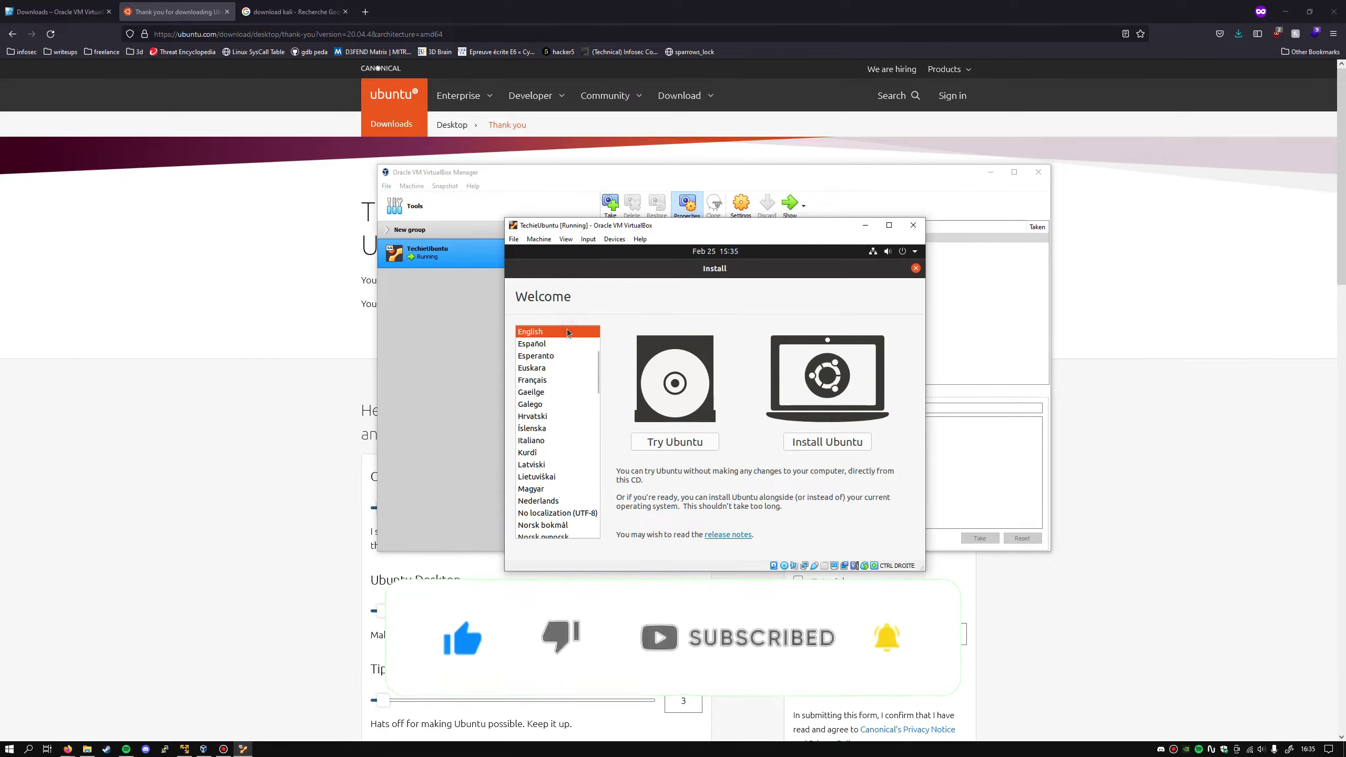
# - Choose Install Ubuntu, select the French keyboard layout, and test it by typing &é"azerty
pyautogui.click(825, 443)
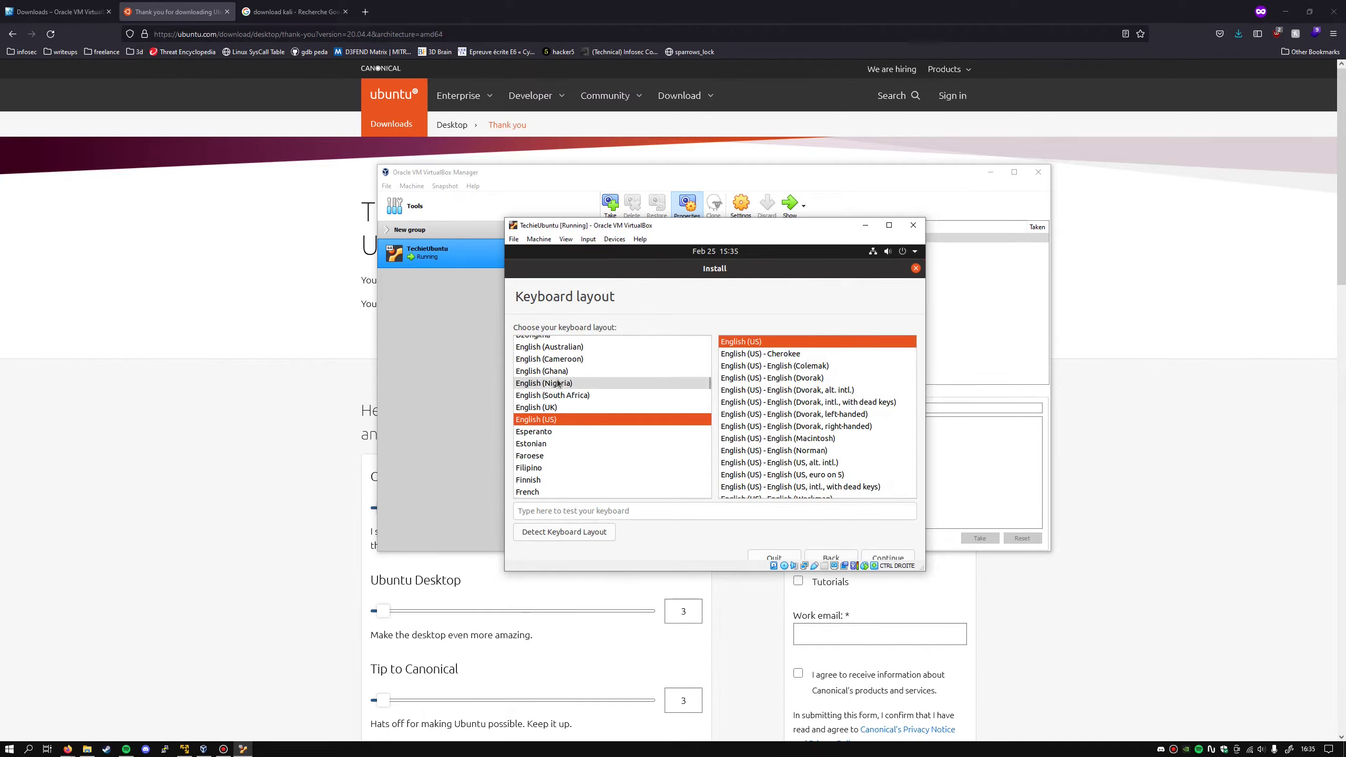
pyautogui.click(576, 365)
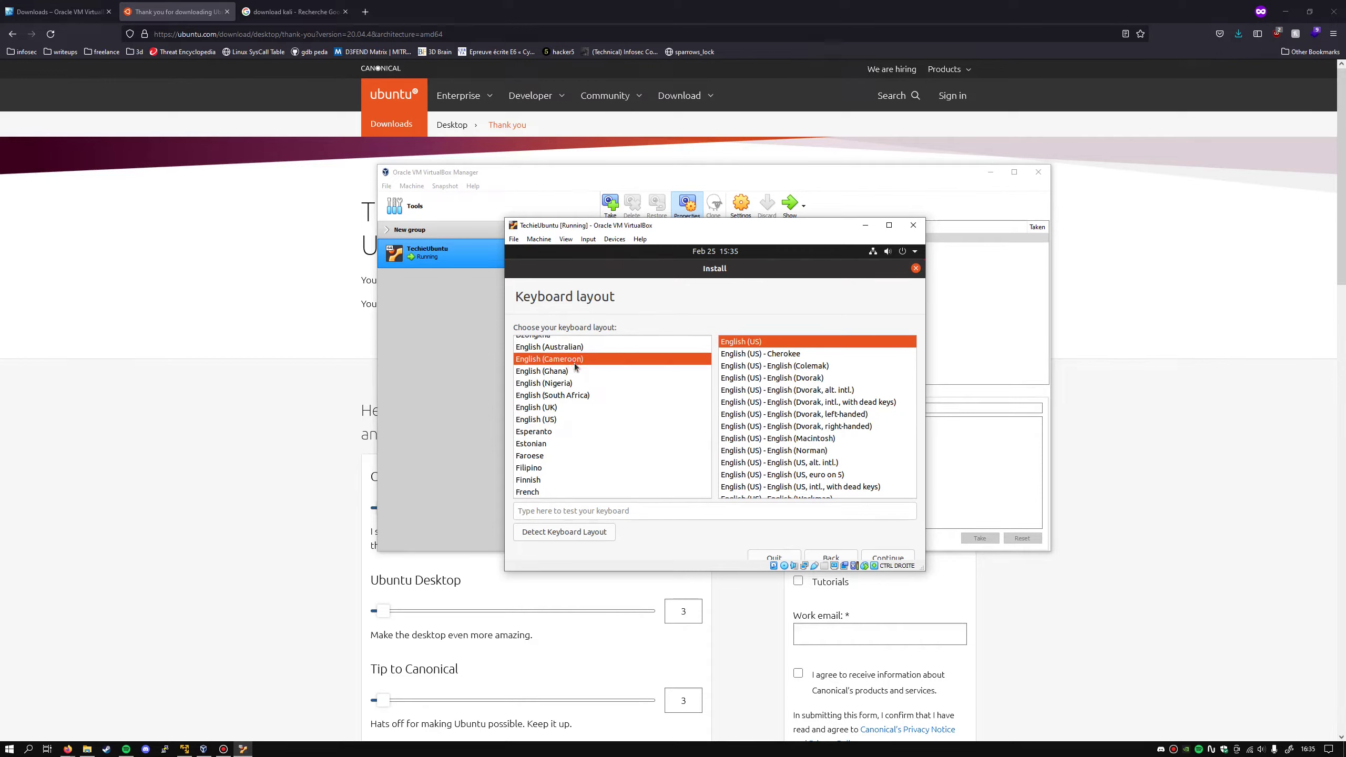
pyautogui.write('fr')
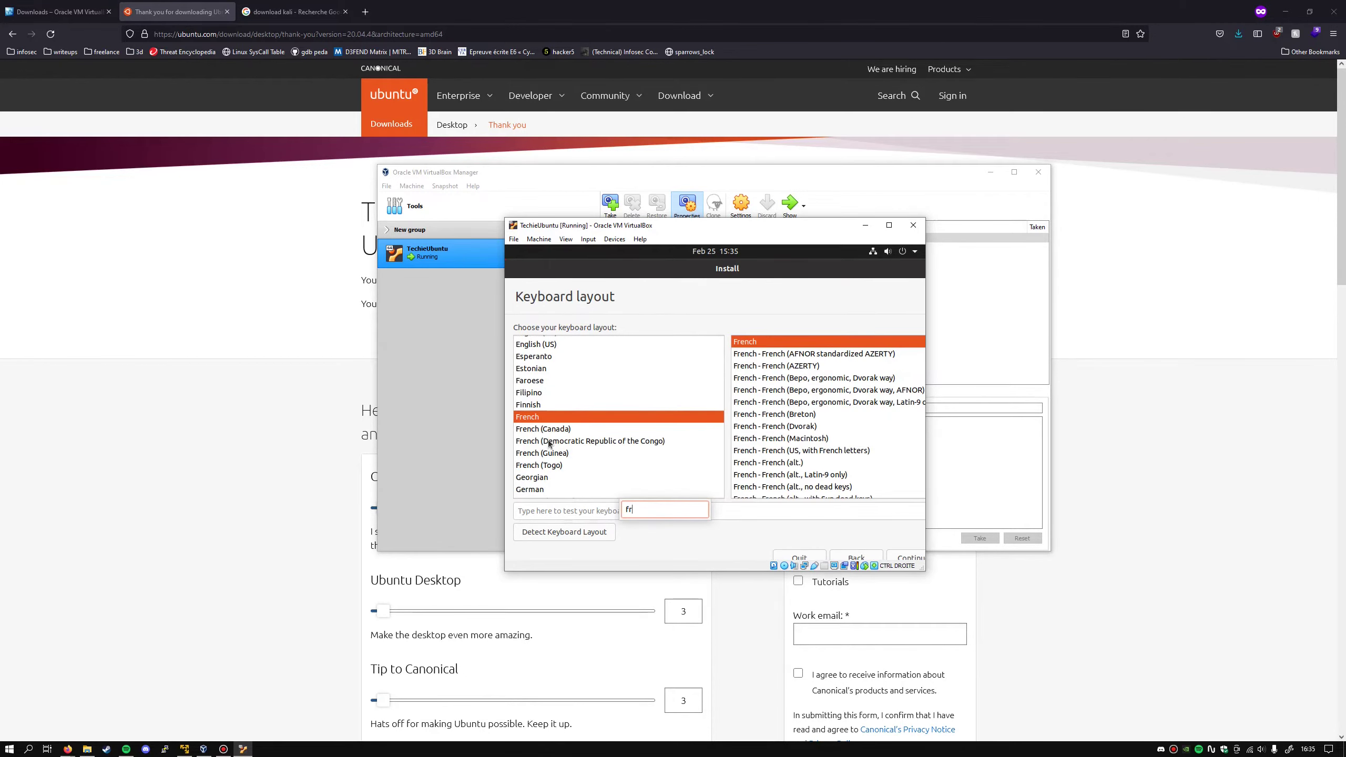
pyautogui.click(587, 514)
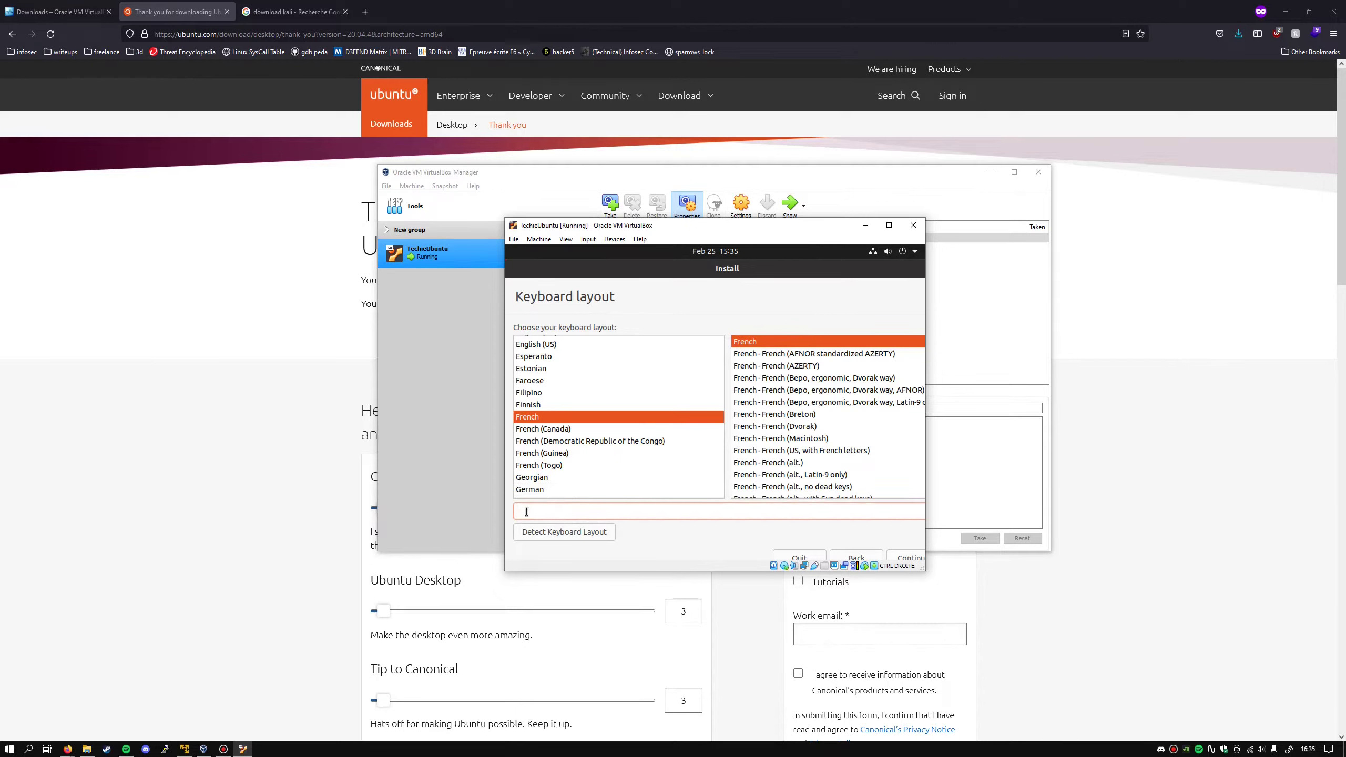
pyautogui.write('&é"azerty')
pyautogui.click(908, 556)
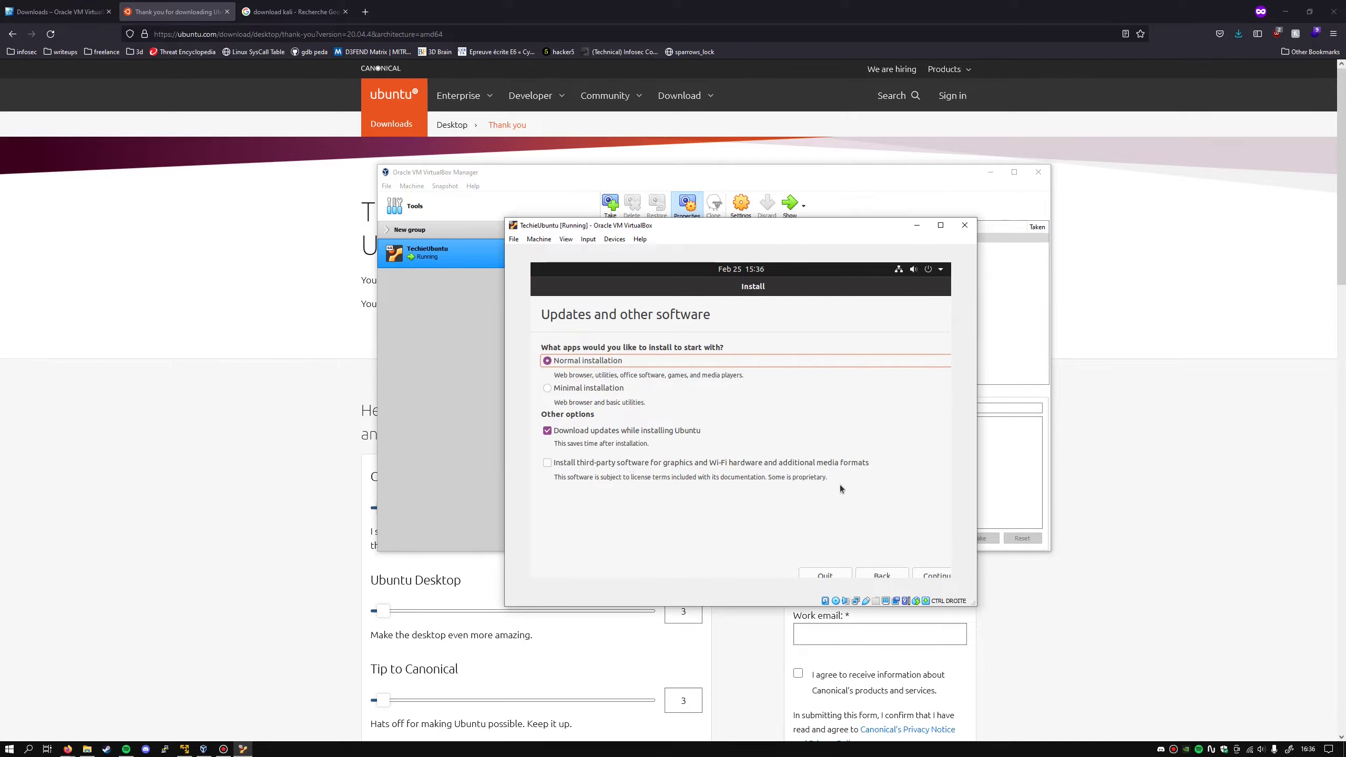
# - Keep Normal installation, erase the disk to install, confirm partition changes, and keep Paris time zone
pyautogui.click(937, 575)
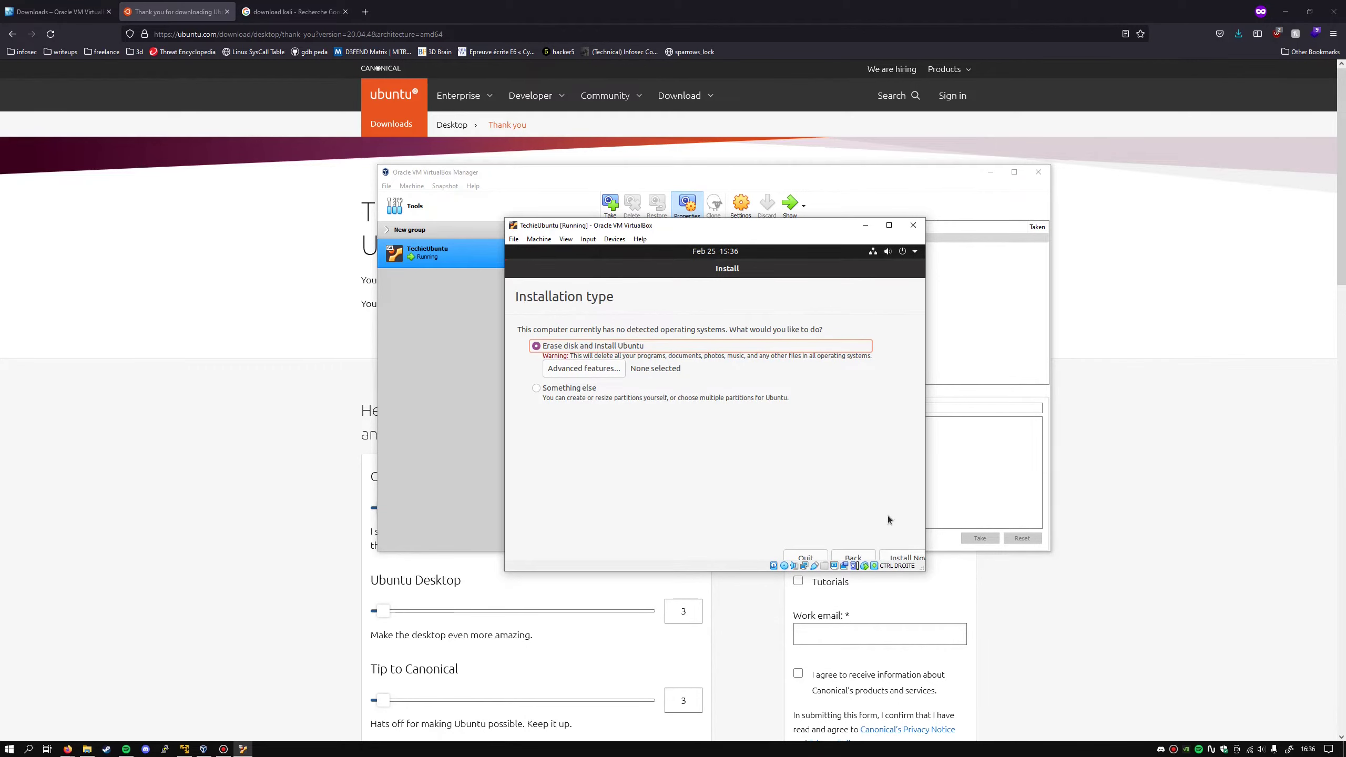
pyautogui.click(905, 558)
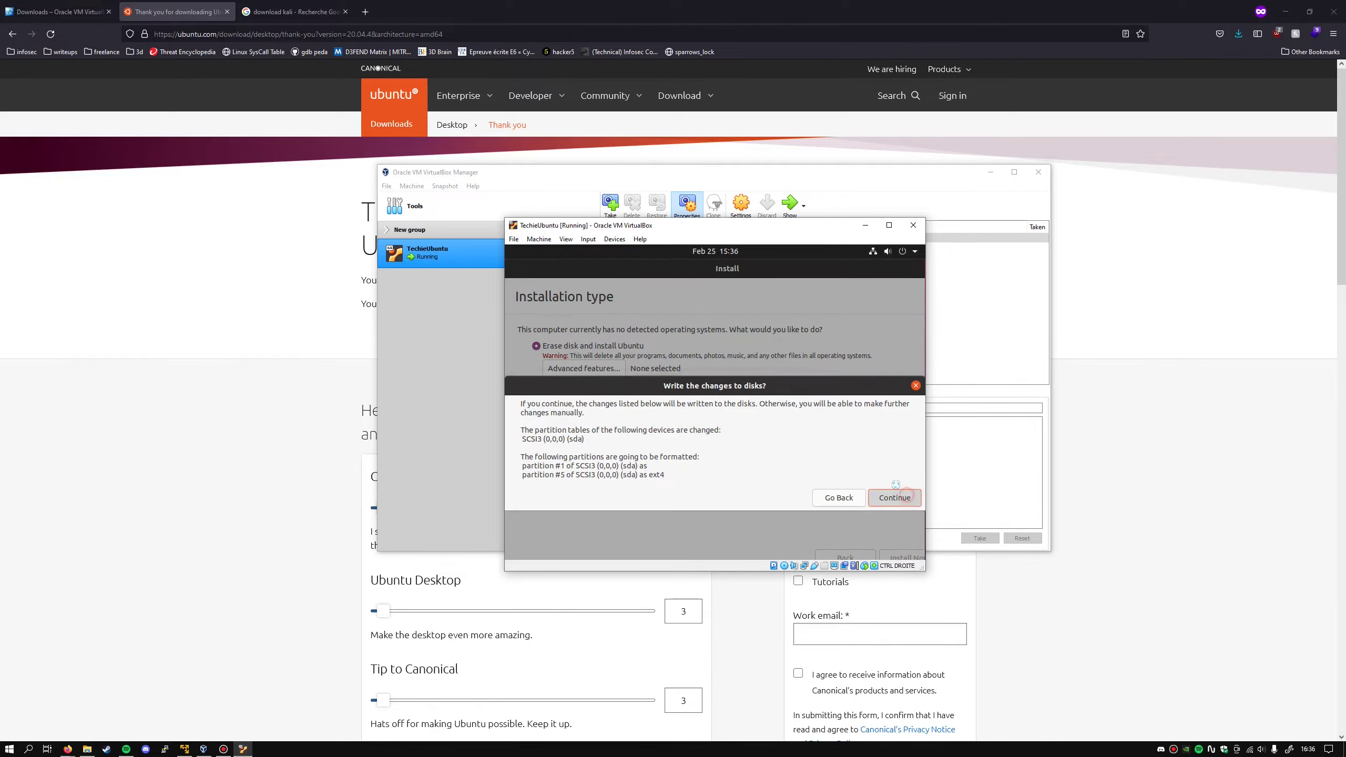
pyautogui.click(908, 498)
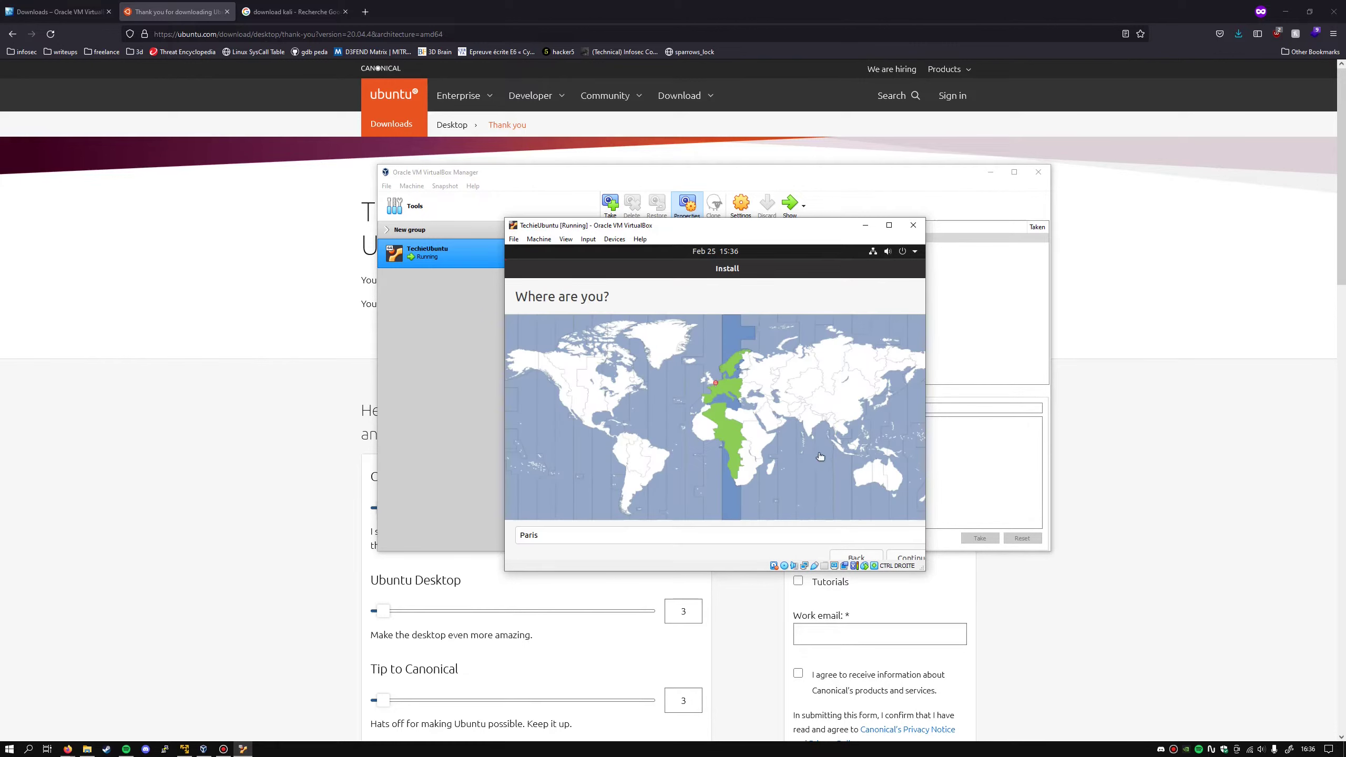
pyautogui.click(904, 558)
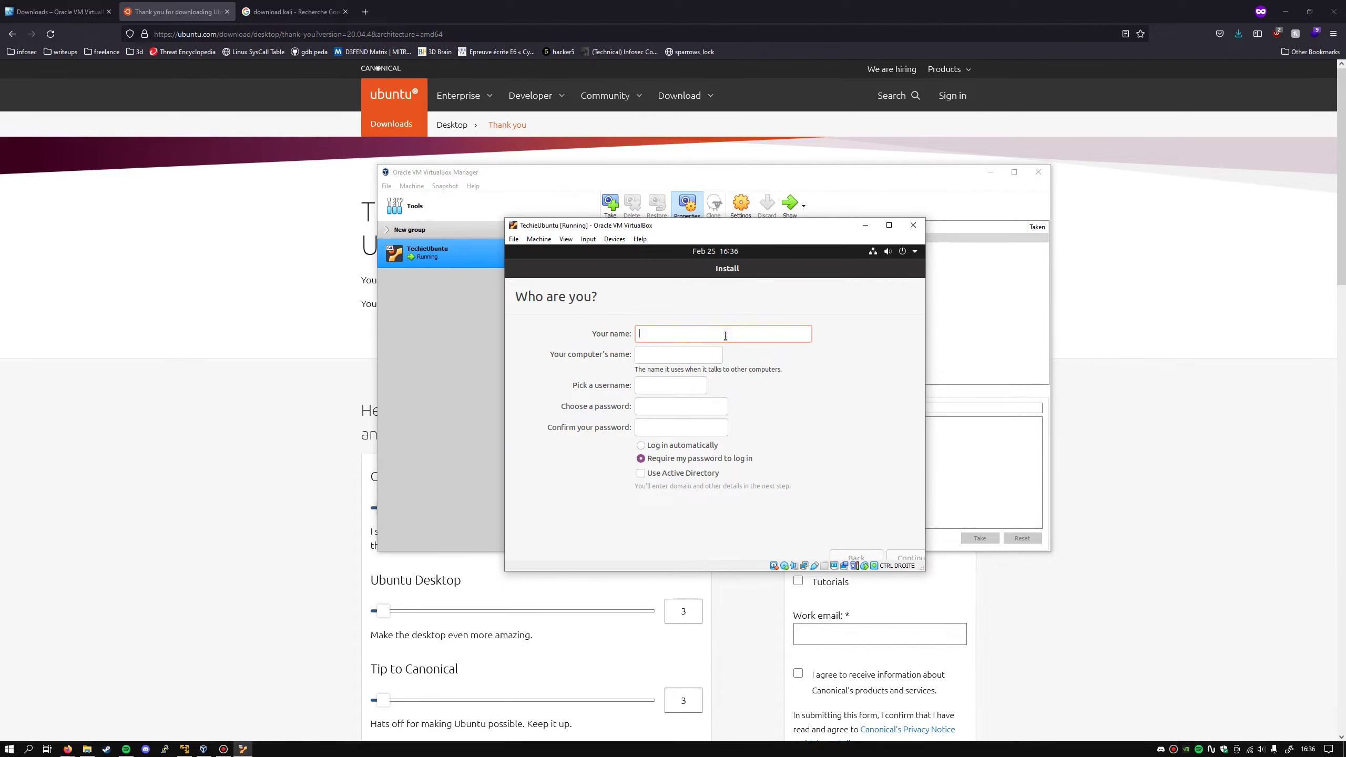
# - Enter the account name, password and password confirmation, then start the Ubuntu installation
pyautogui.write('techie')
pyautogui.click(681, 406)
pyautogui.write('techie')
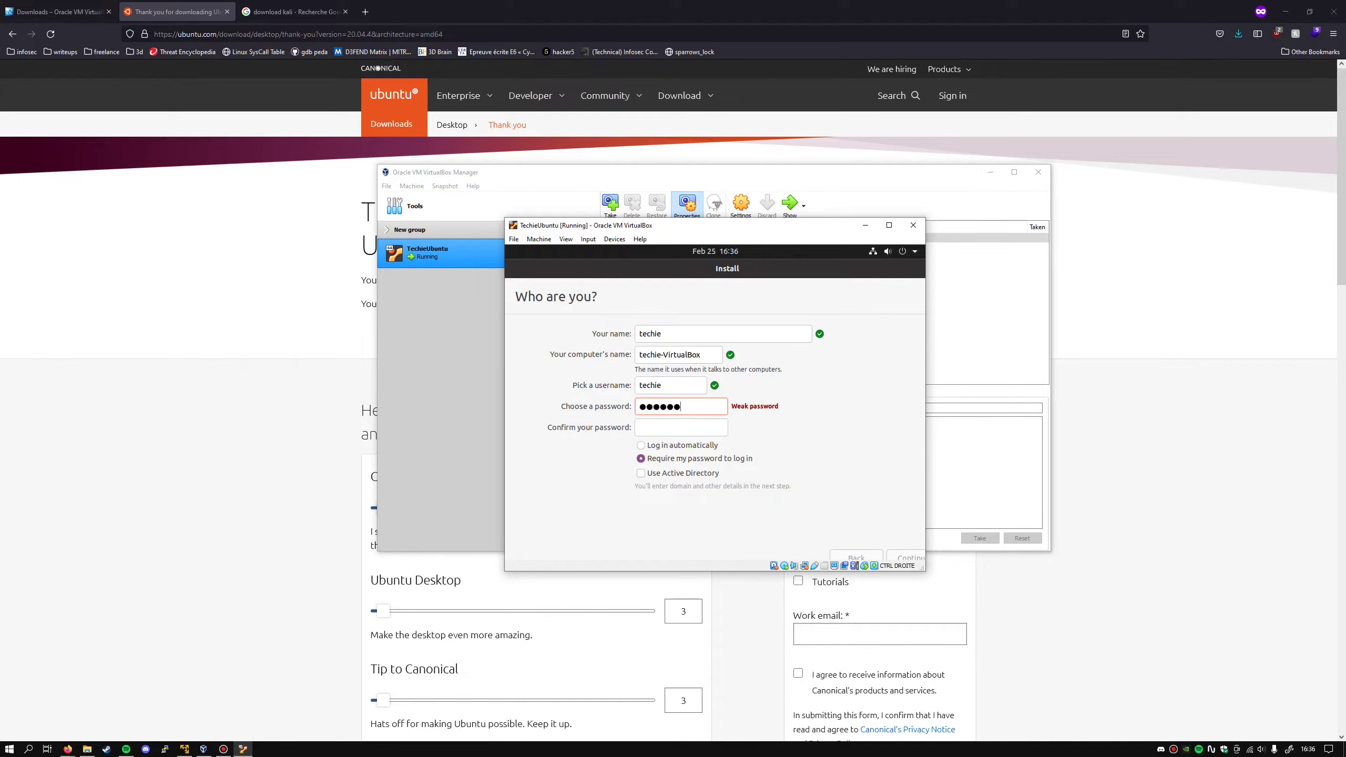
pyautogui.press('Tab')
pyautogui.write('techie')
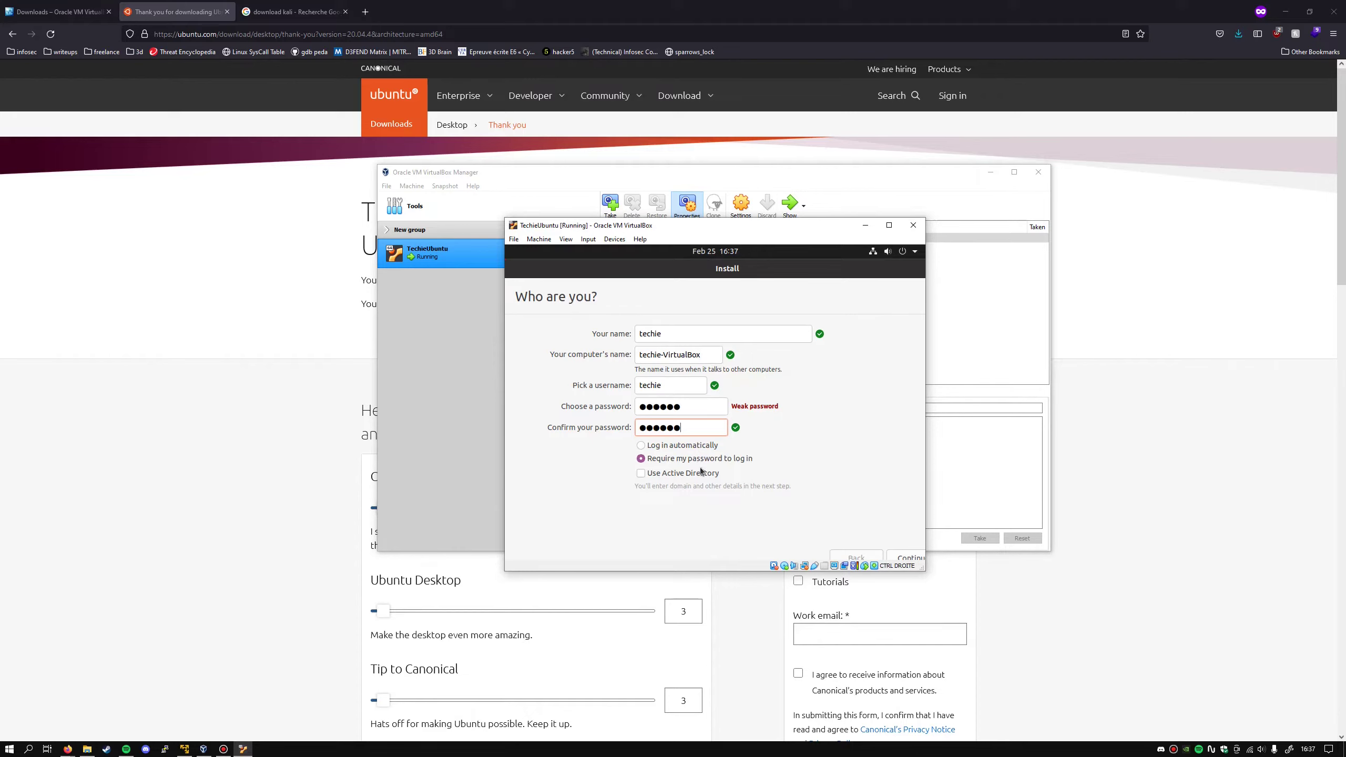
pyautogui.click(906, 557)
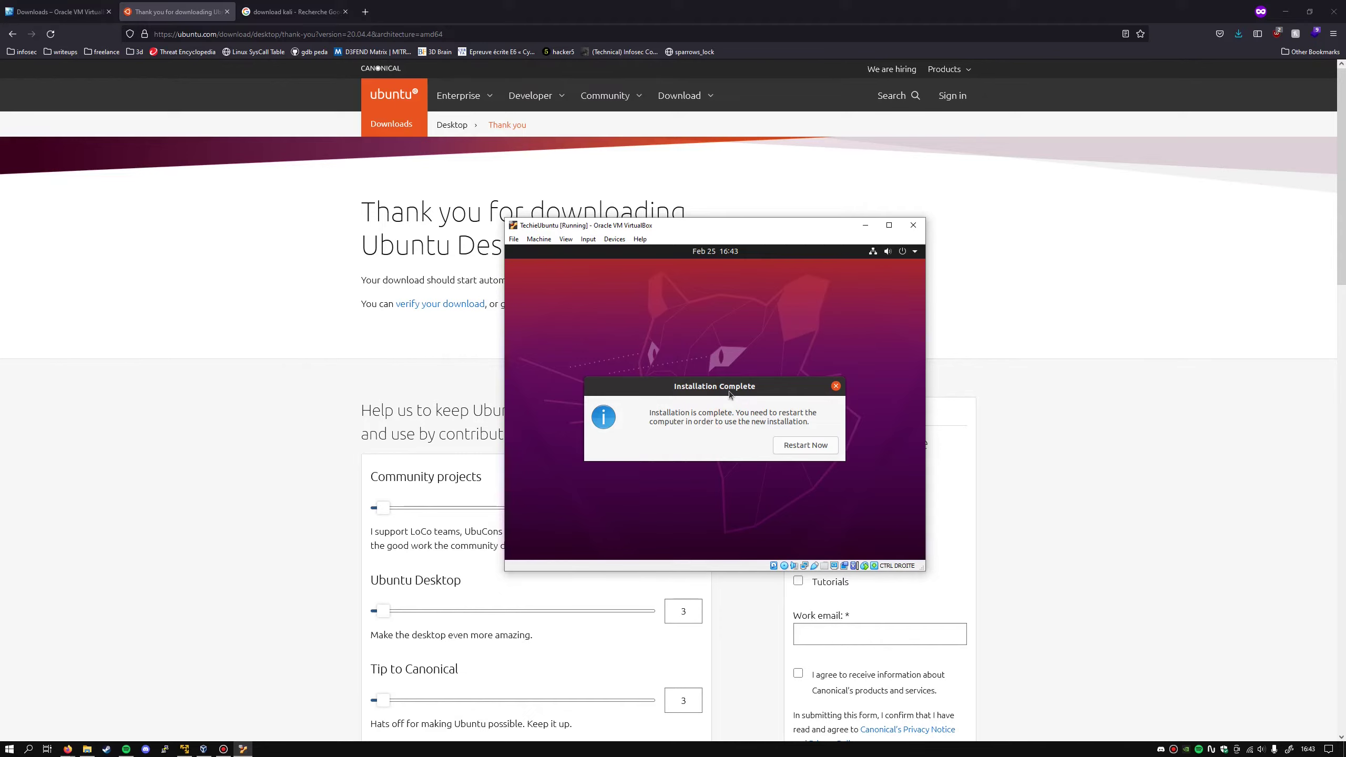
# - Restart into the installed Ubuntu, confirm medium removal, and log in with the account password
pyautogui.click(809, 445)
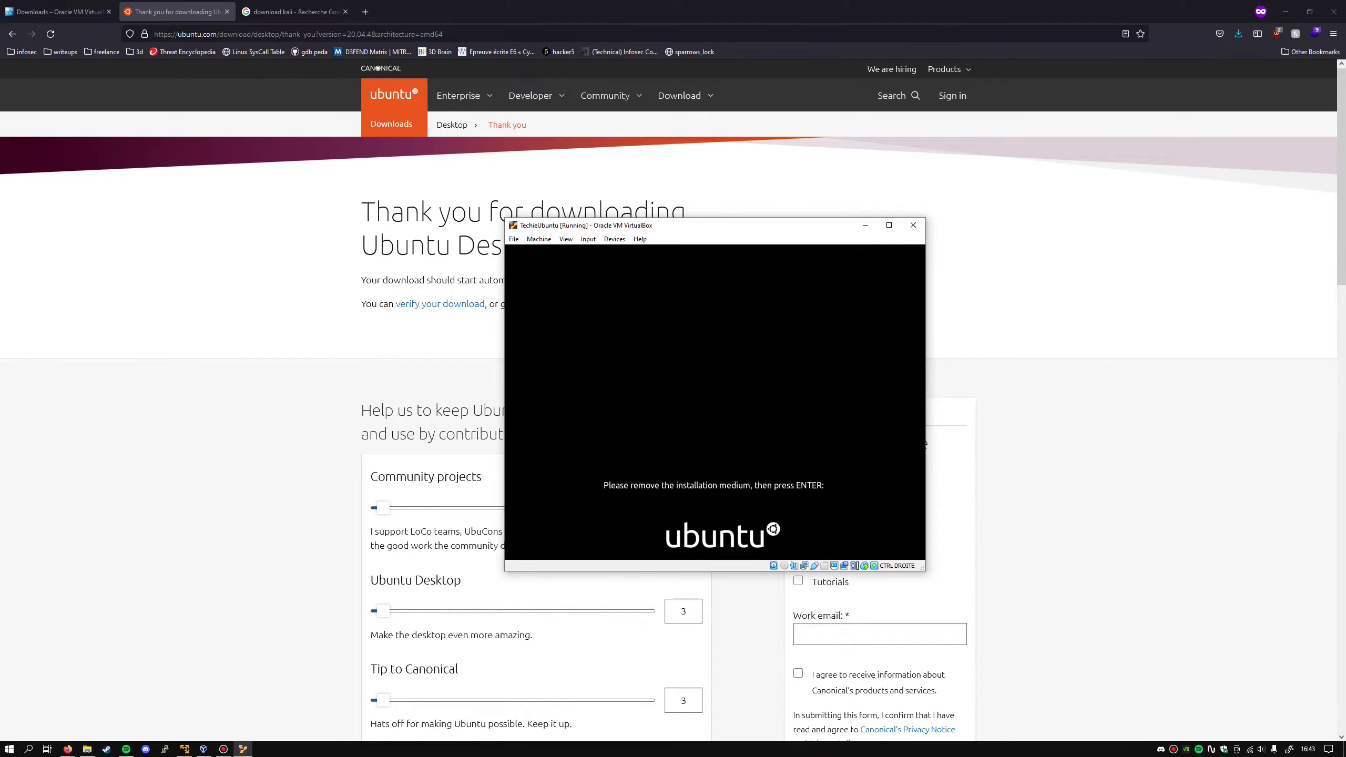
pyautogui.press('Return')
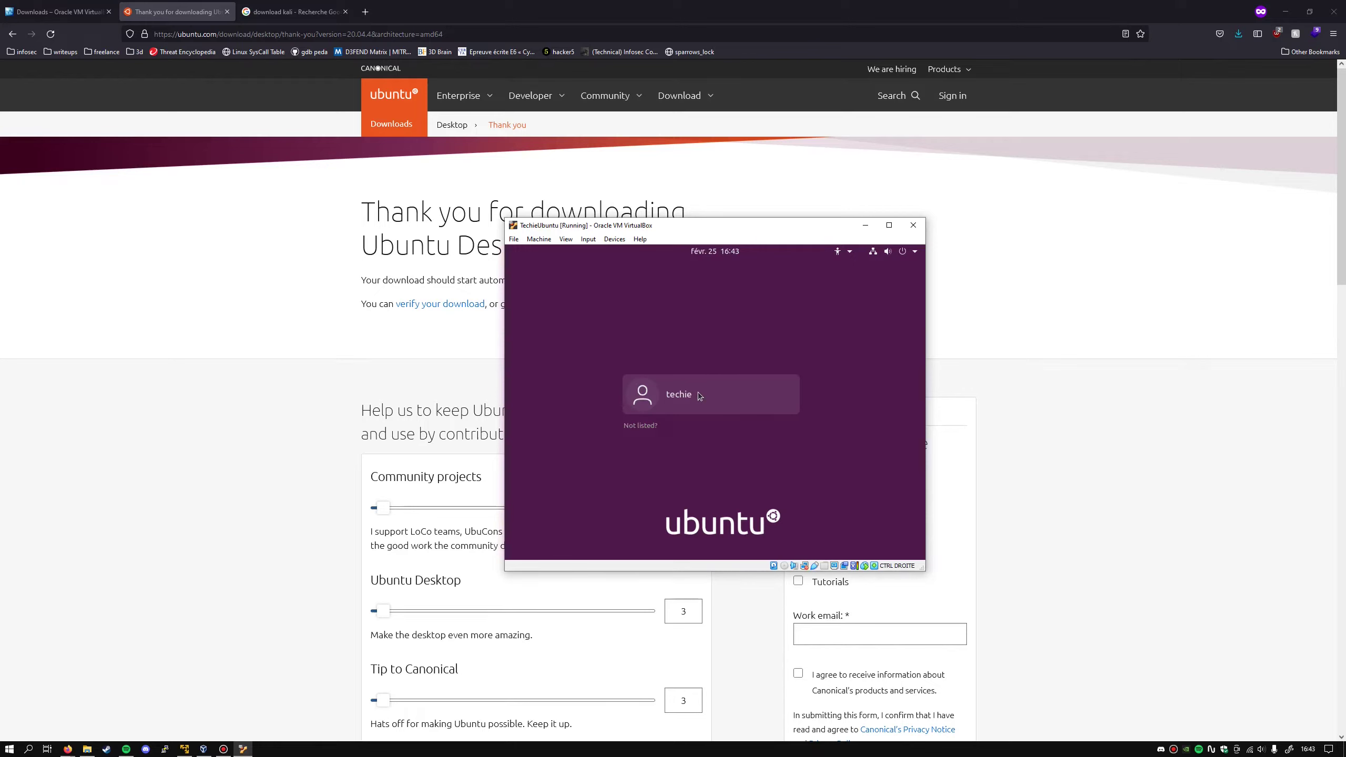
pyautogui.click(699, 396)
pyautogui.write('*')
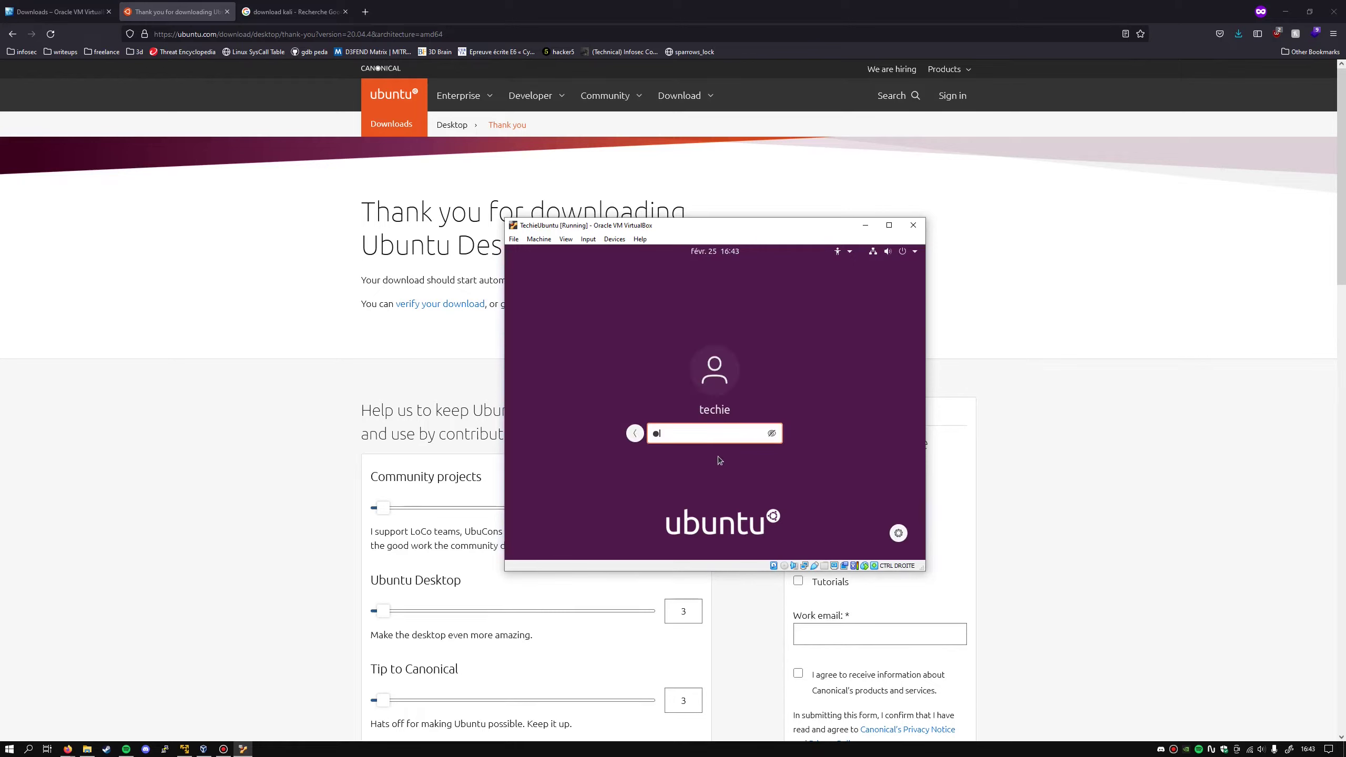
pyautogui.write('****')
pyautogui.press('Return')
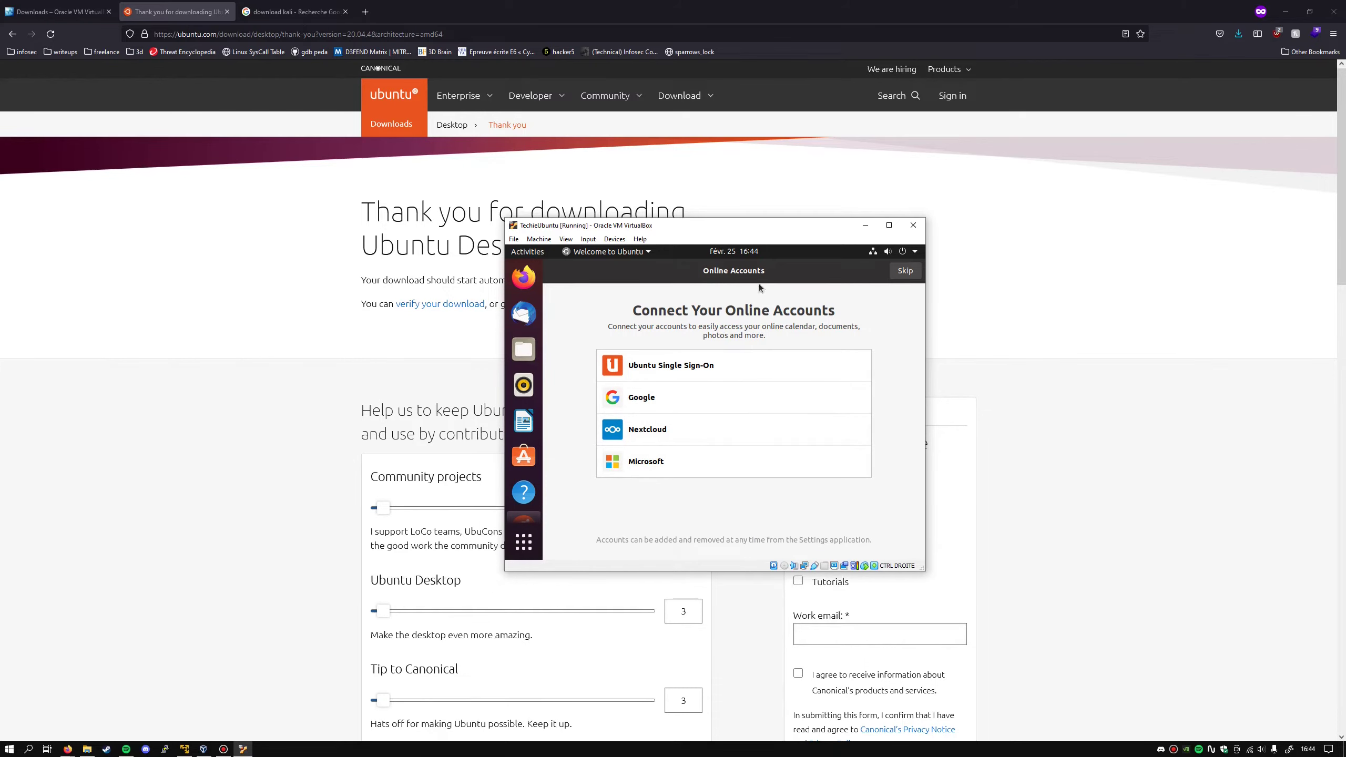
# - Skip Online Accounts, pass Livepatch, Help improve Ubuntu and Privacy pages, finish, then open Activities
pyautogui.click(905, 273)
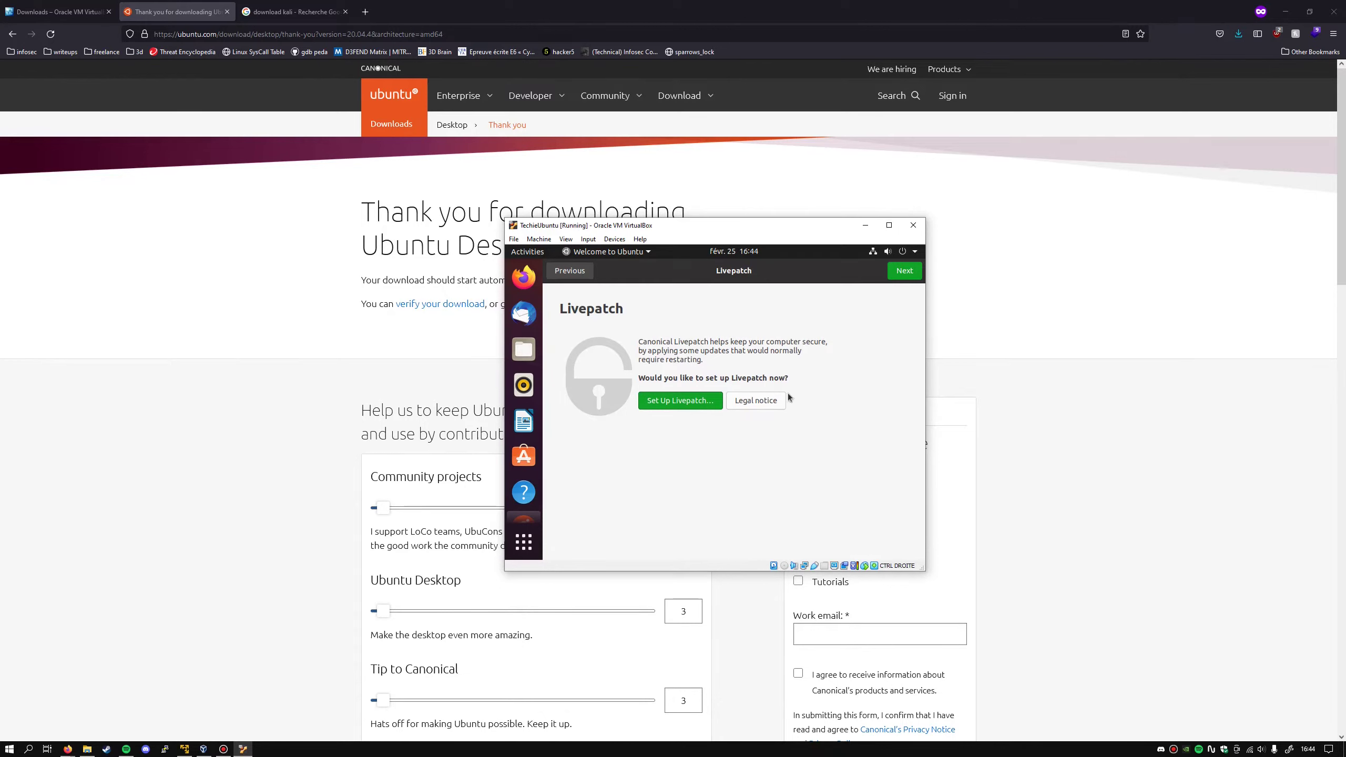
pyautogui.click(904, 269)
pyautogui.click(907, 274)
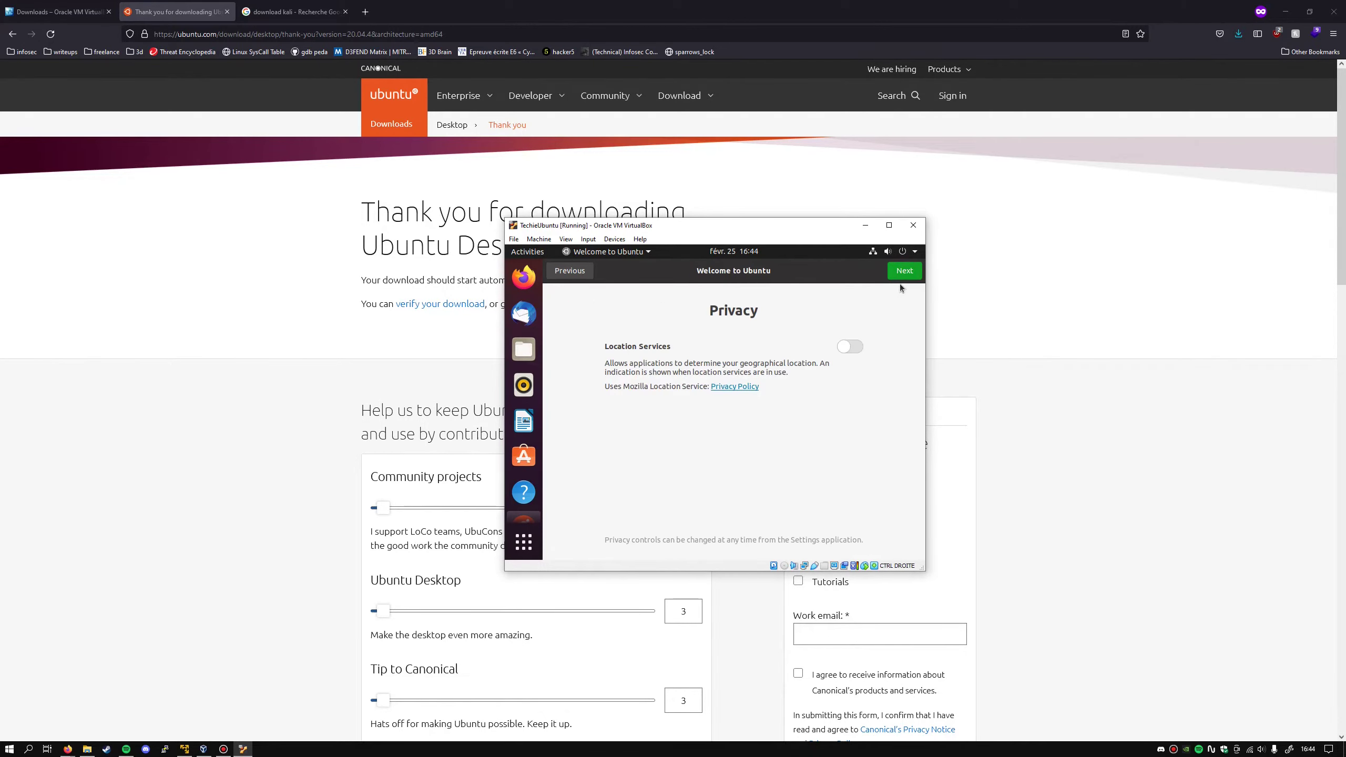
pyautogui.click(902, 271)
pyautogui.click(902, 270)
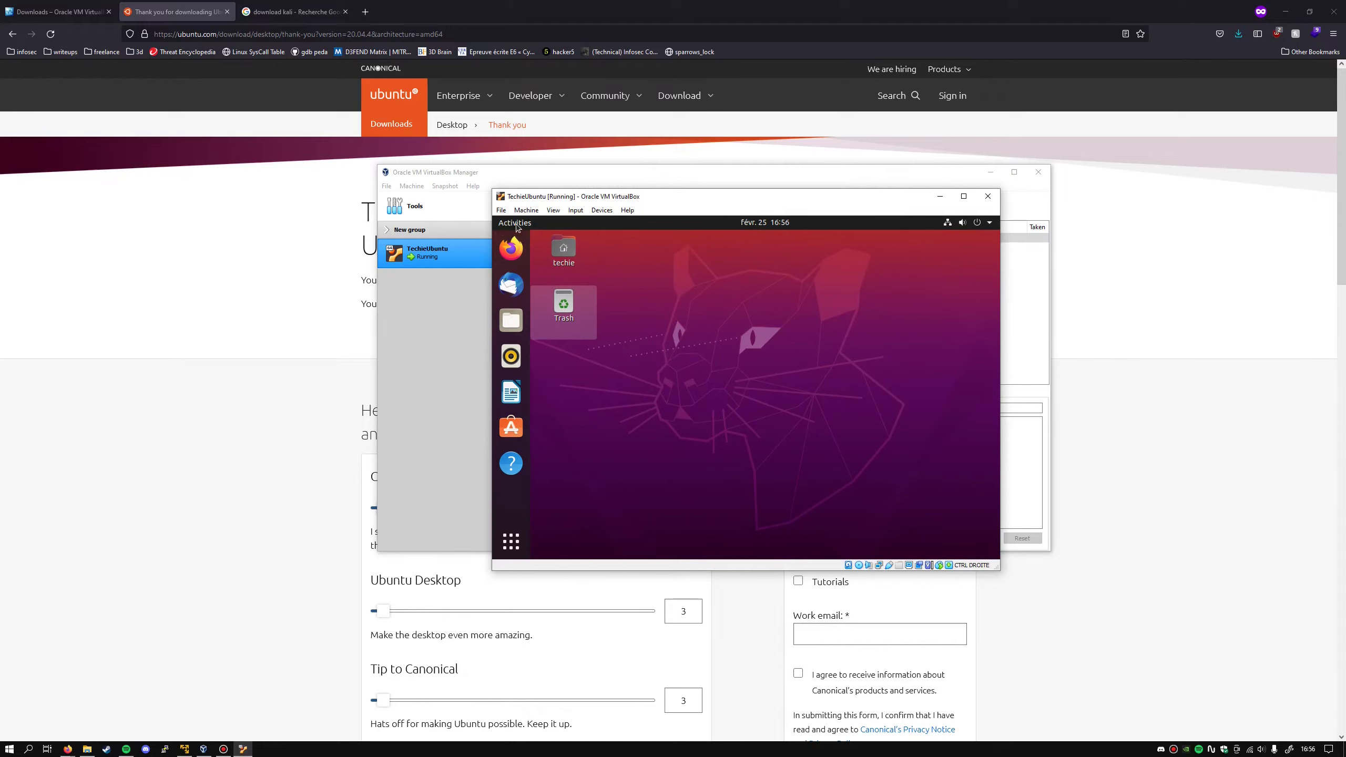
pyautogui.click(515, 223)
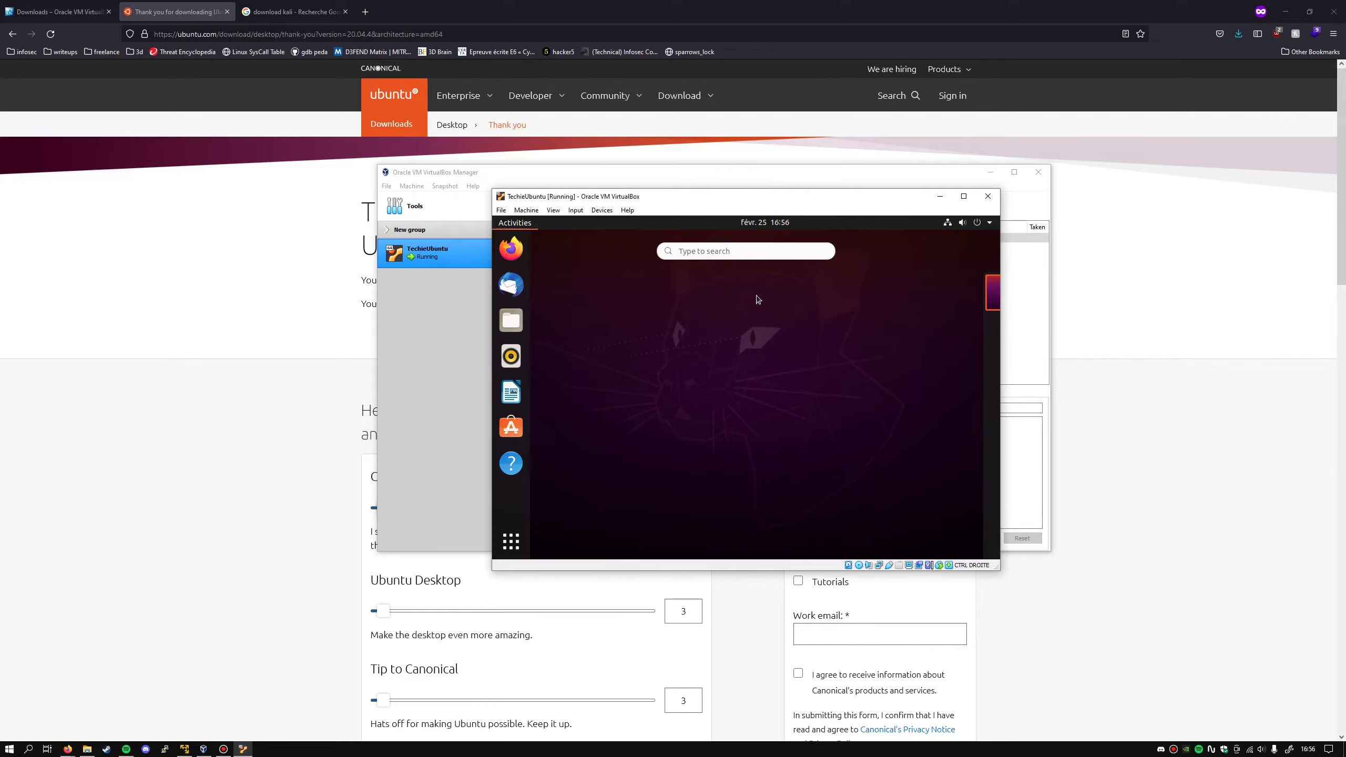
# - Launch Terminal by searching 'term' and maximize its window
pyautogui.click(734, 252)
pyautogui.write('term')
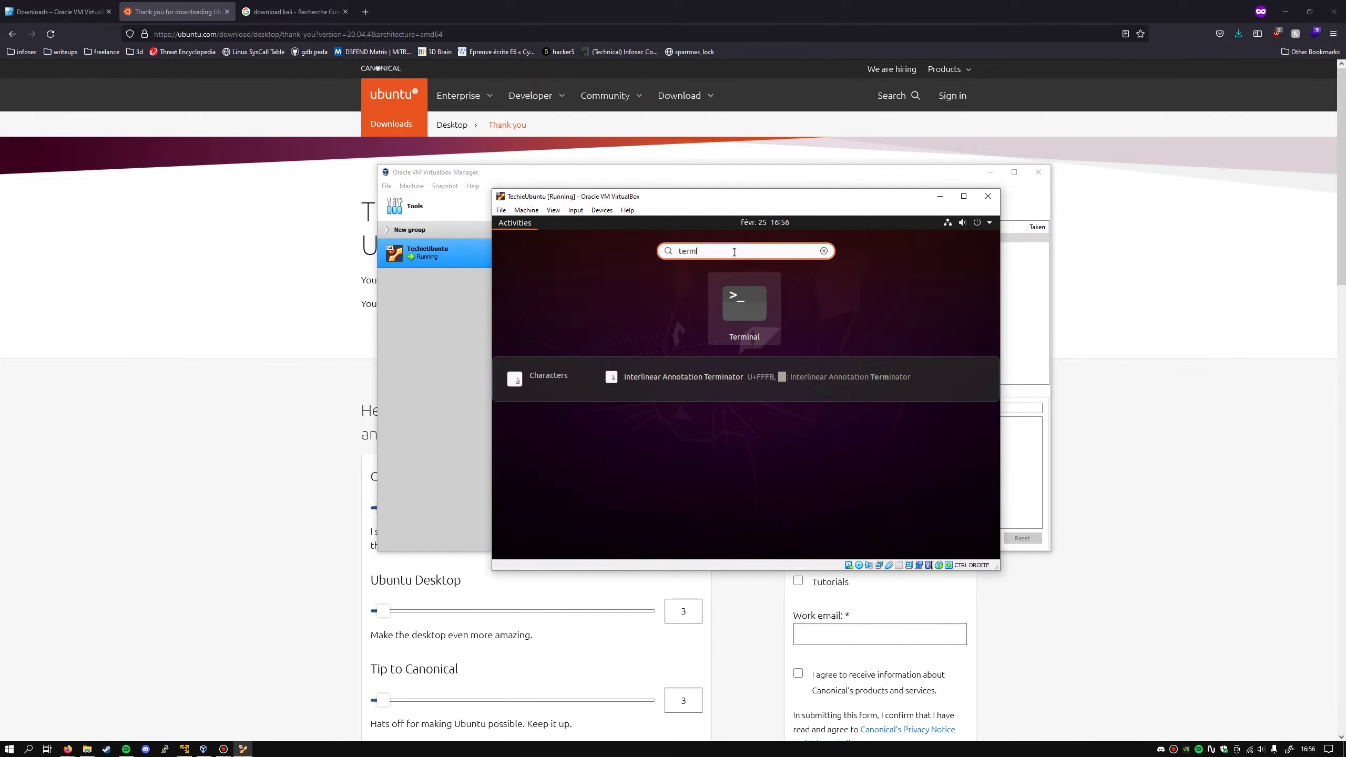
pyautogui.press('Return')
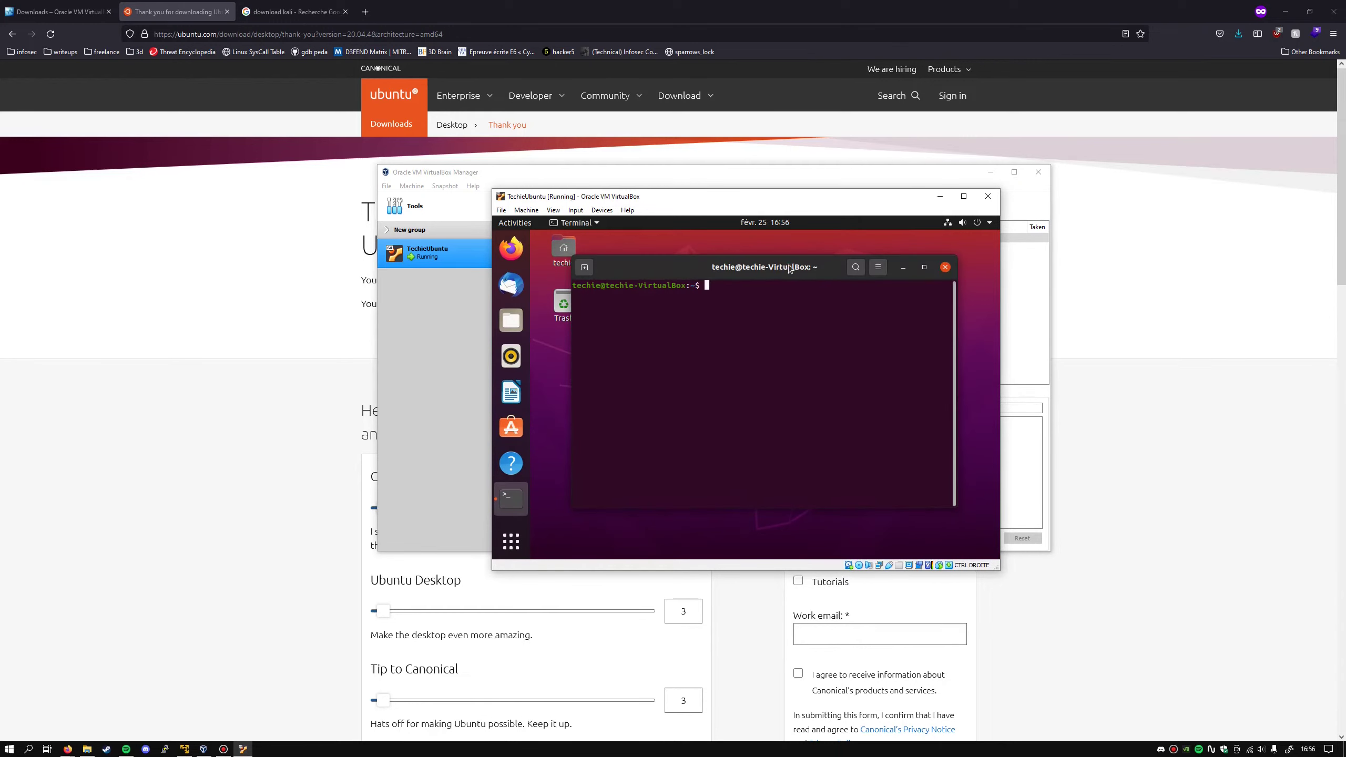
pyautogui.tripleClick(722, 292)
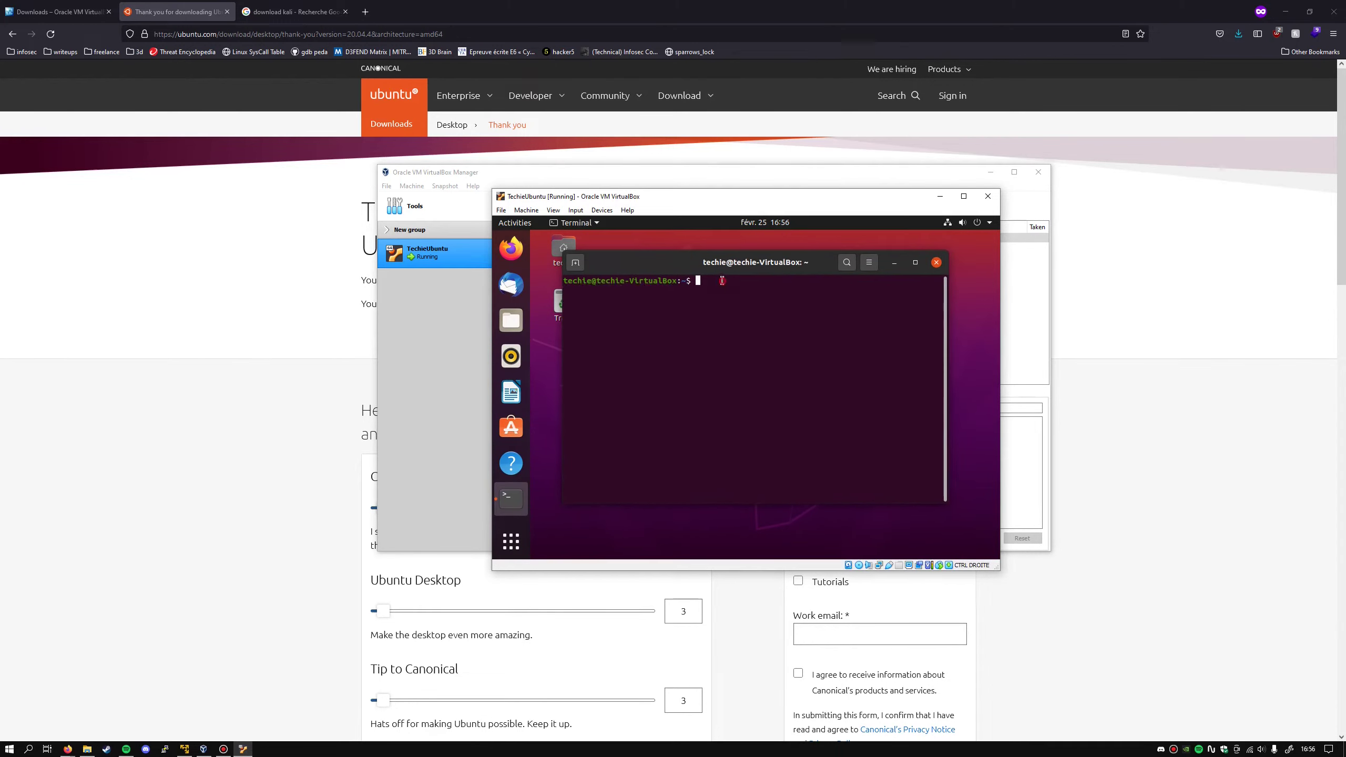
pyautogui.tripleClick(700, 280)
pyautogui.click(736, 306)
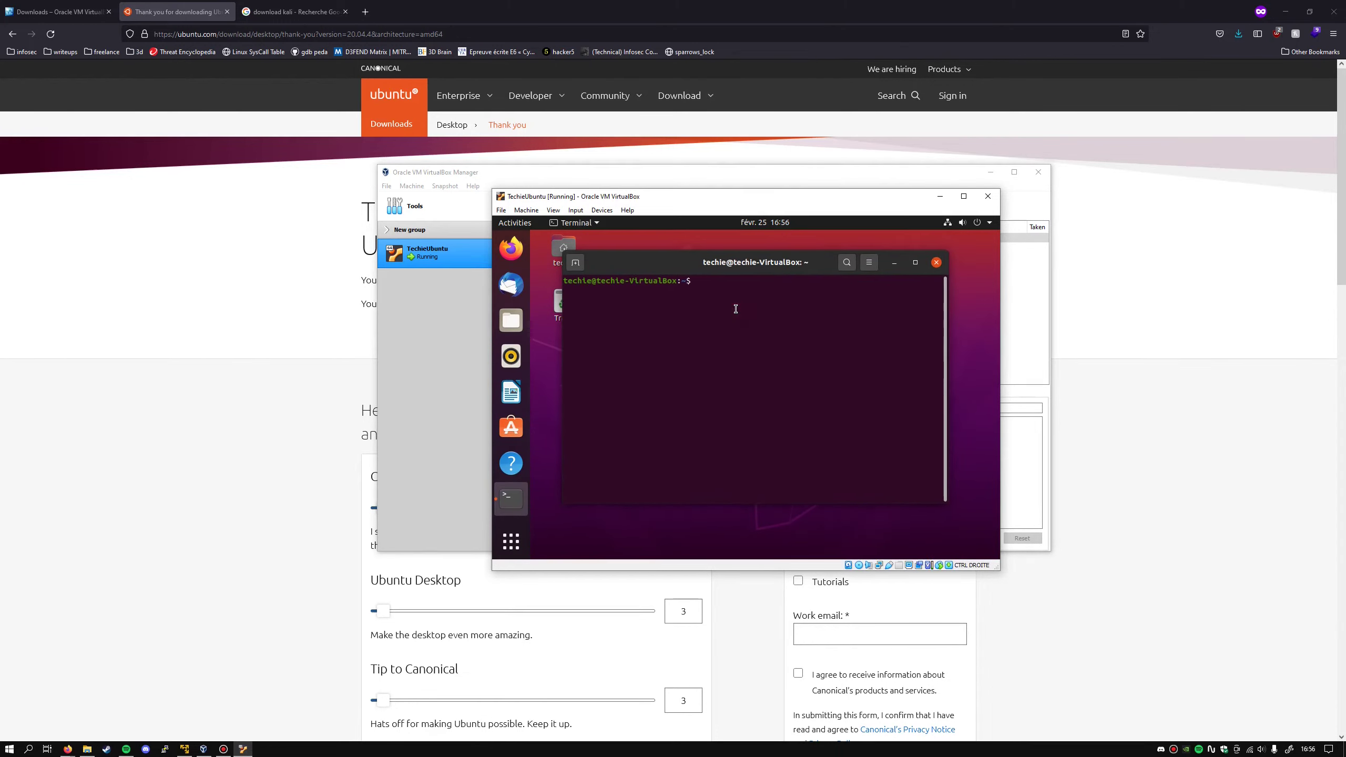
pyautogui.doubleClick(759, 263)
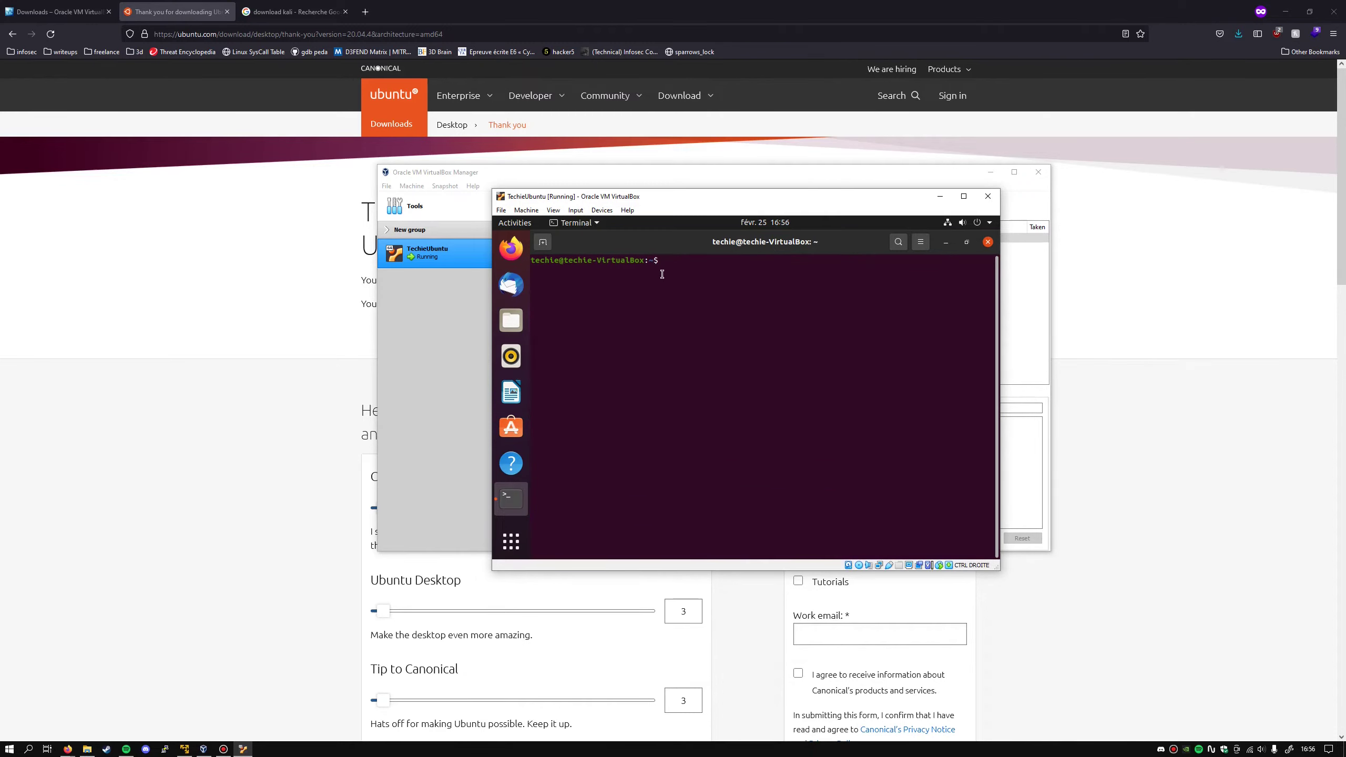
# - Start Firefox from the guest's dock
pyautogui.tripleClick(652, 260)
pyautogui.click(677, 366)
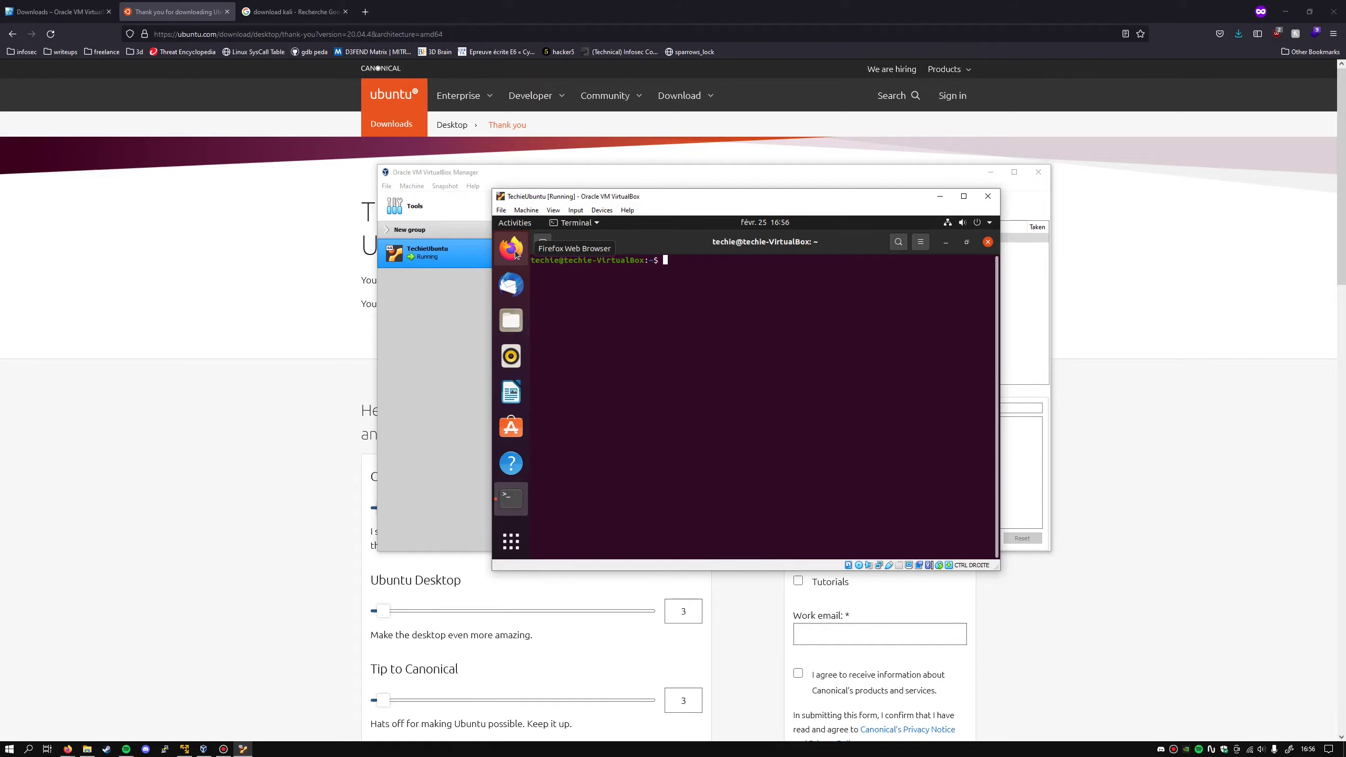
pyautogui.click(511, 250)
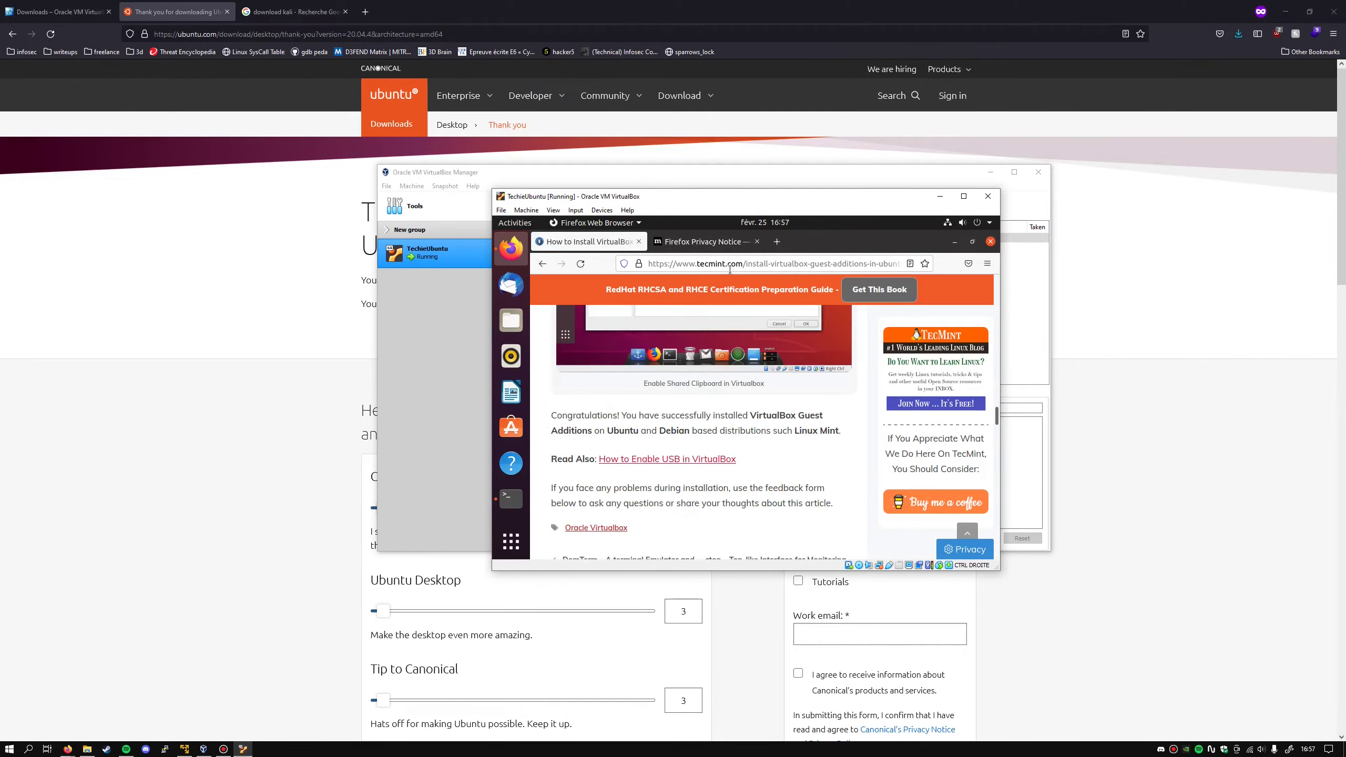
# - Return to the Google results and open the Tecmint Guest Additions install guide
pyautogui.hotkey('alt', 'Left')
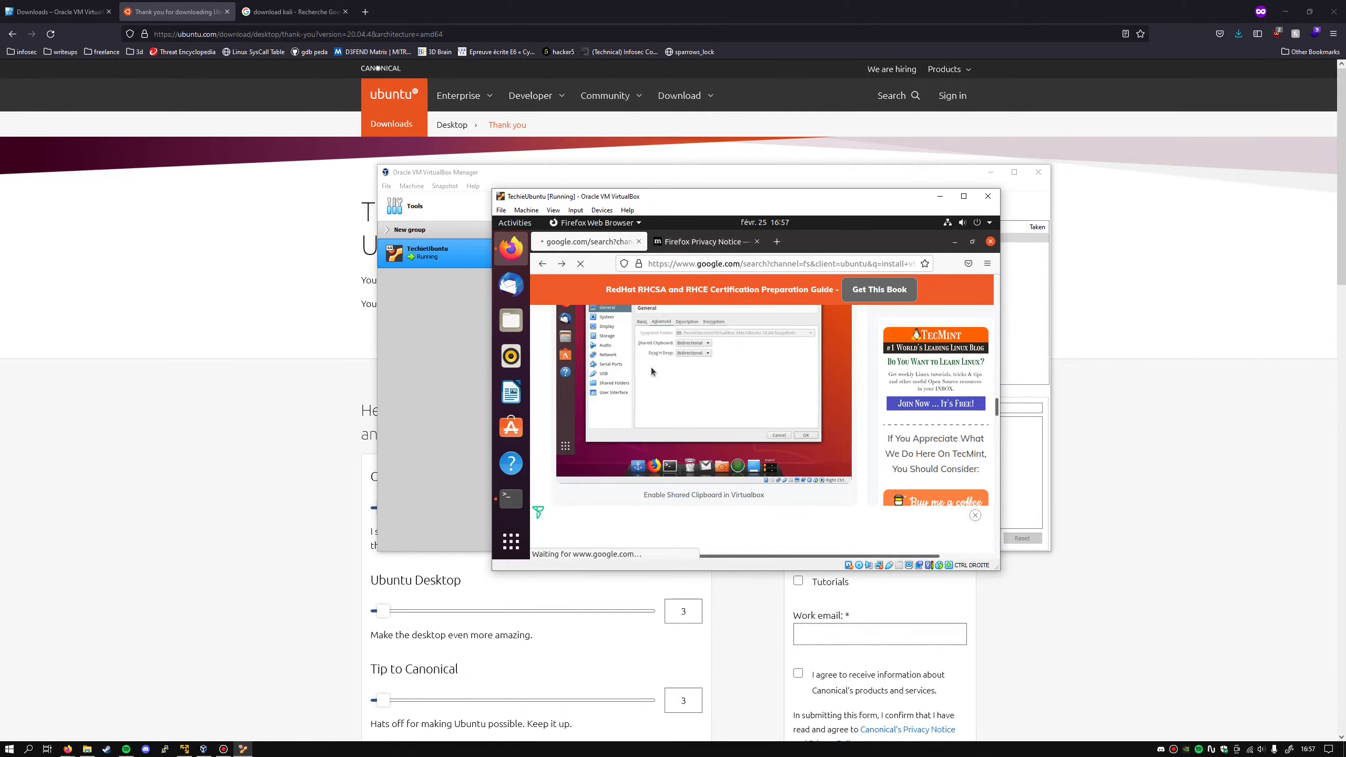
pyautogui.scroll(3, 652, 370)
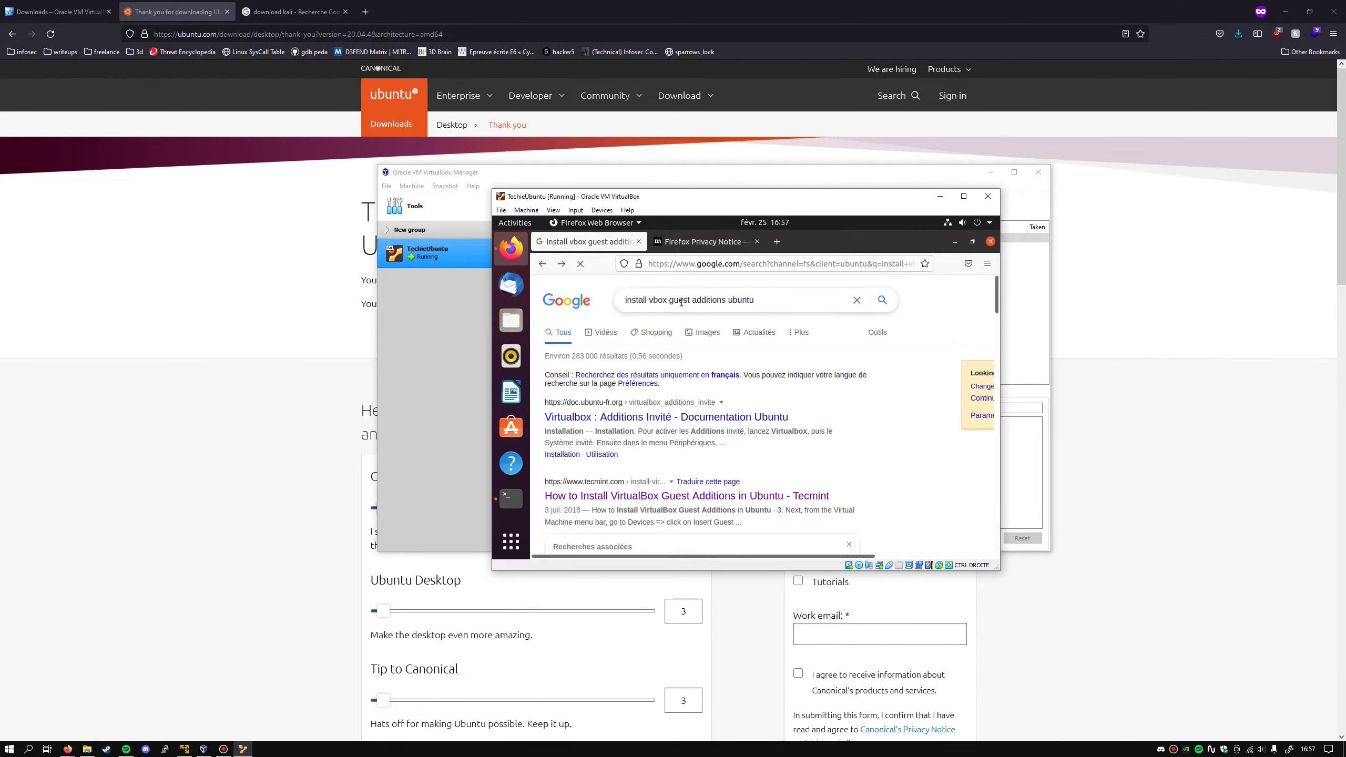
pyautogui.scroll(-4, 606, 370)
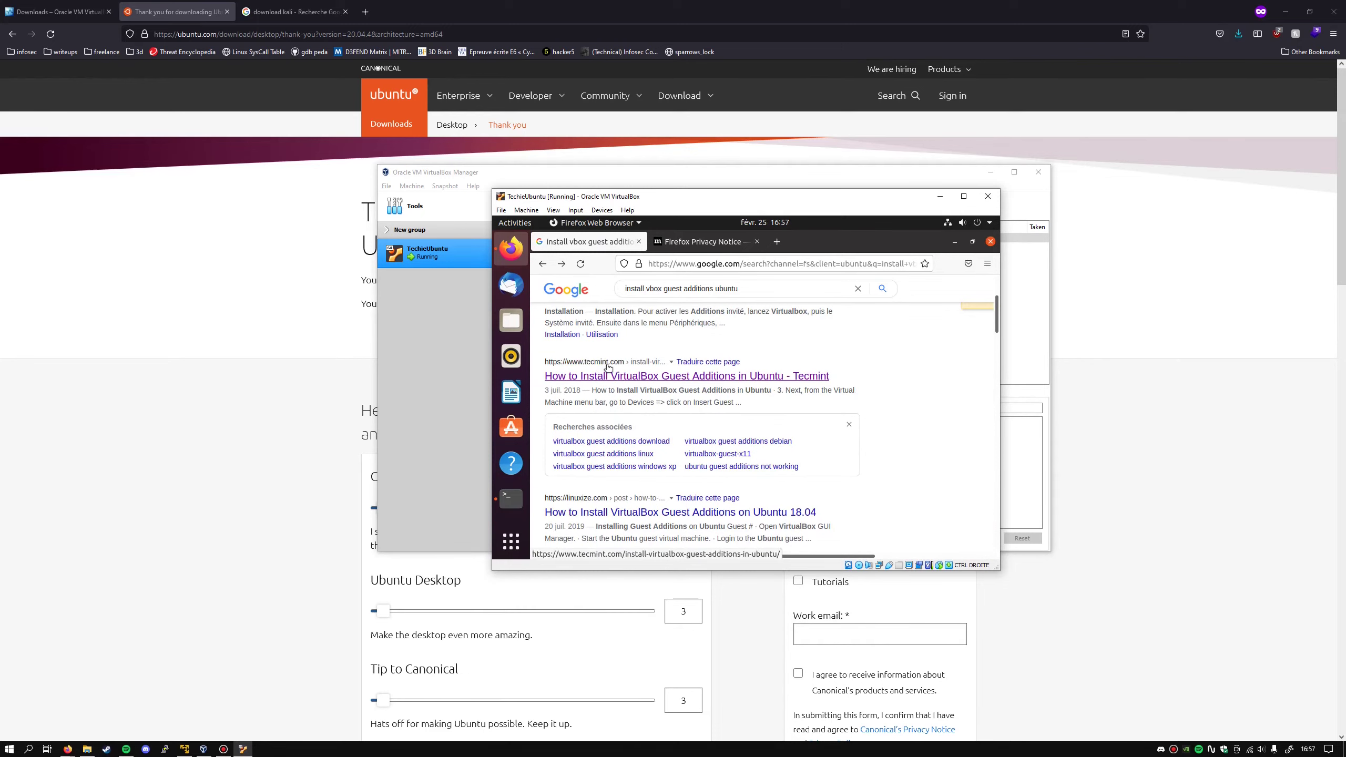
pyautogui.click(638, 382)
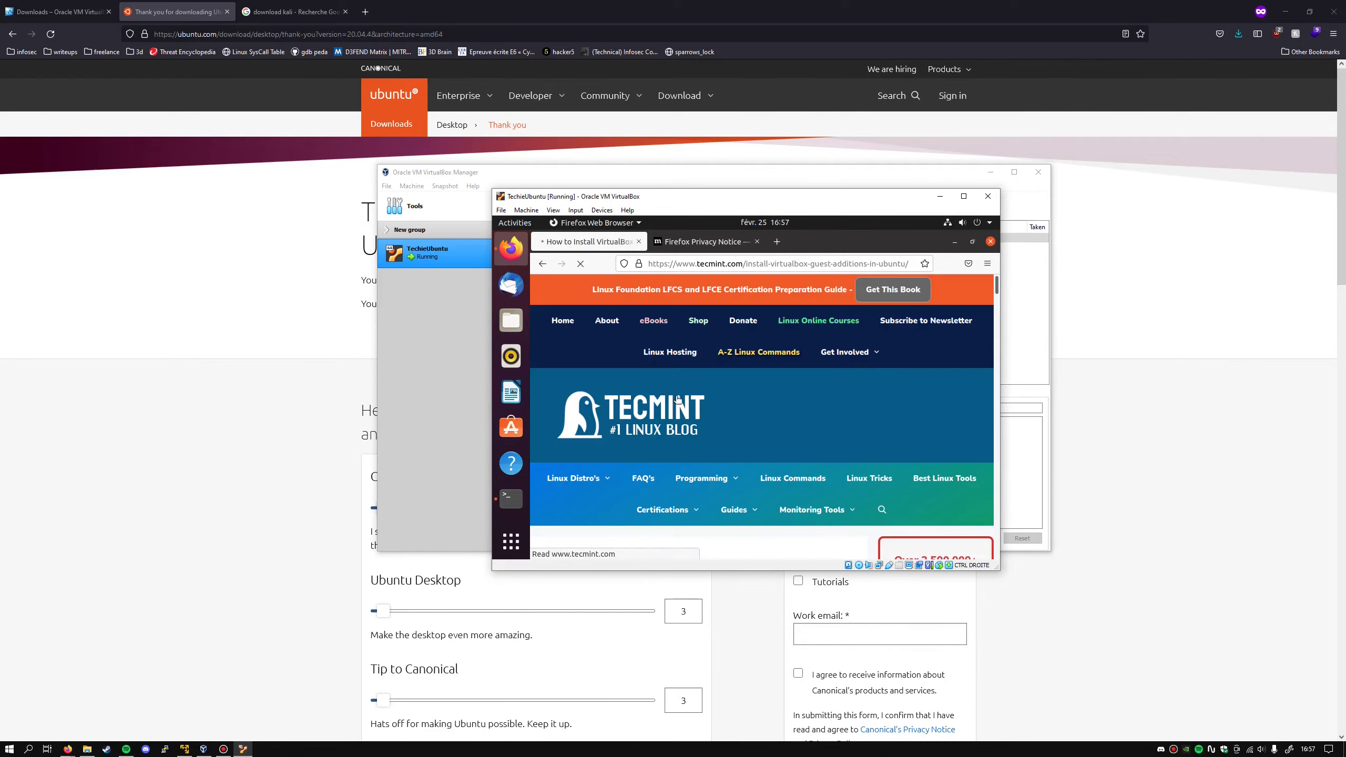
# - Copy the 'sudo apt install build-essential dkms linux-headers-$(uname -r)' command and return to Terminal
pyautogui.scroll(-10, 690, 395)
pyautogui.scroll(-8, 689, 391)
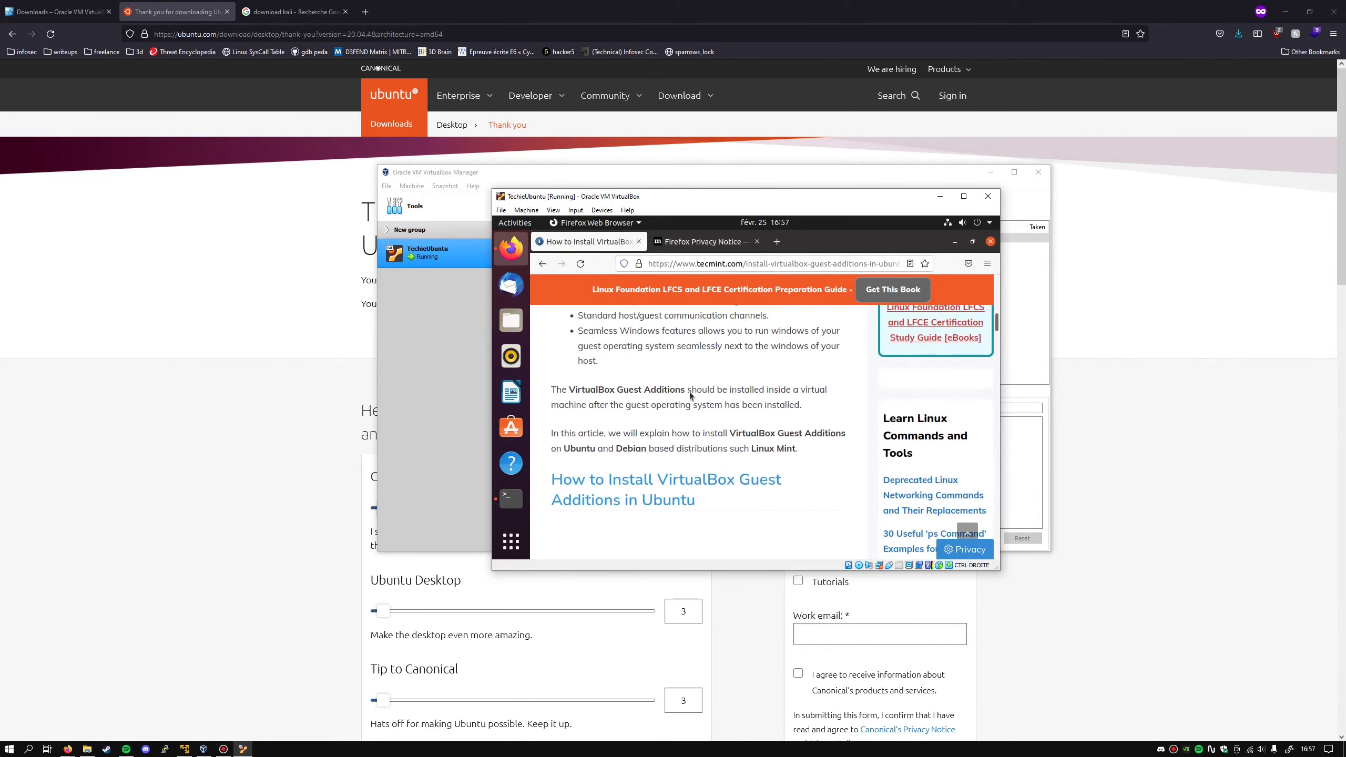
pyautogui.moveTo(576, 394); pyautogui.dragTo(854, 393)
pyautogui.rightClick(854, 393)
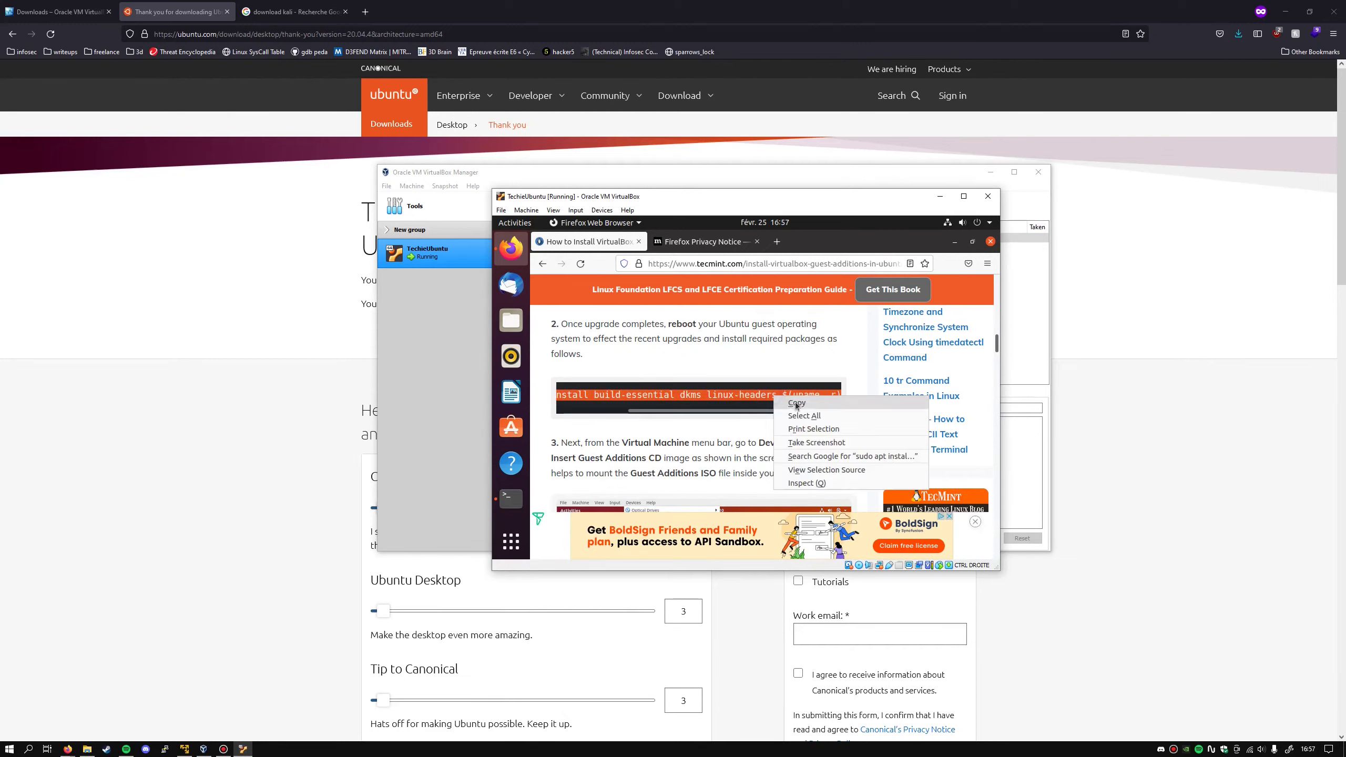
pyautogui.click(795, 407)
pyautogui.click(511, 498)
# - Paste and run the build-essential dkms linux-headers apt install command; all packages already newest
pyautogui.rightClick(641, 306)
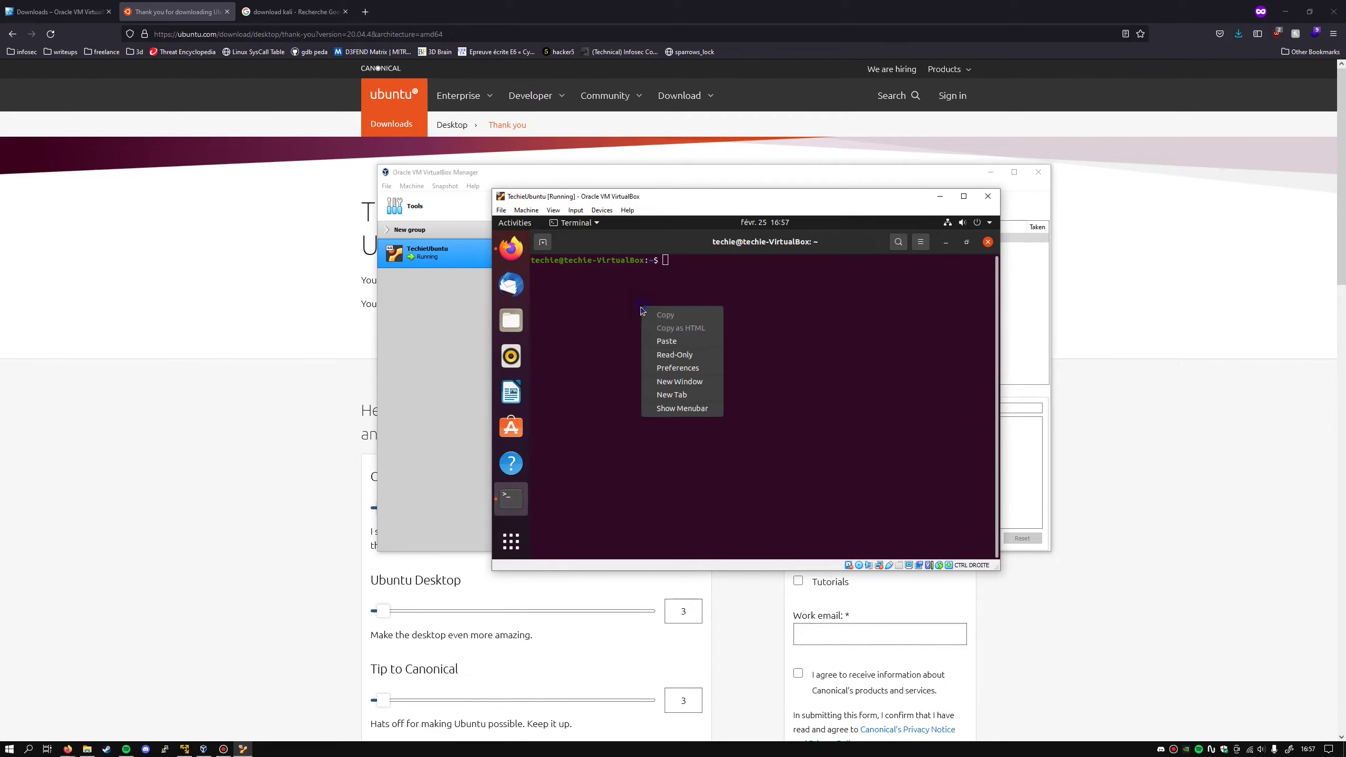
pyautogui.click(678, 341)
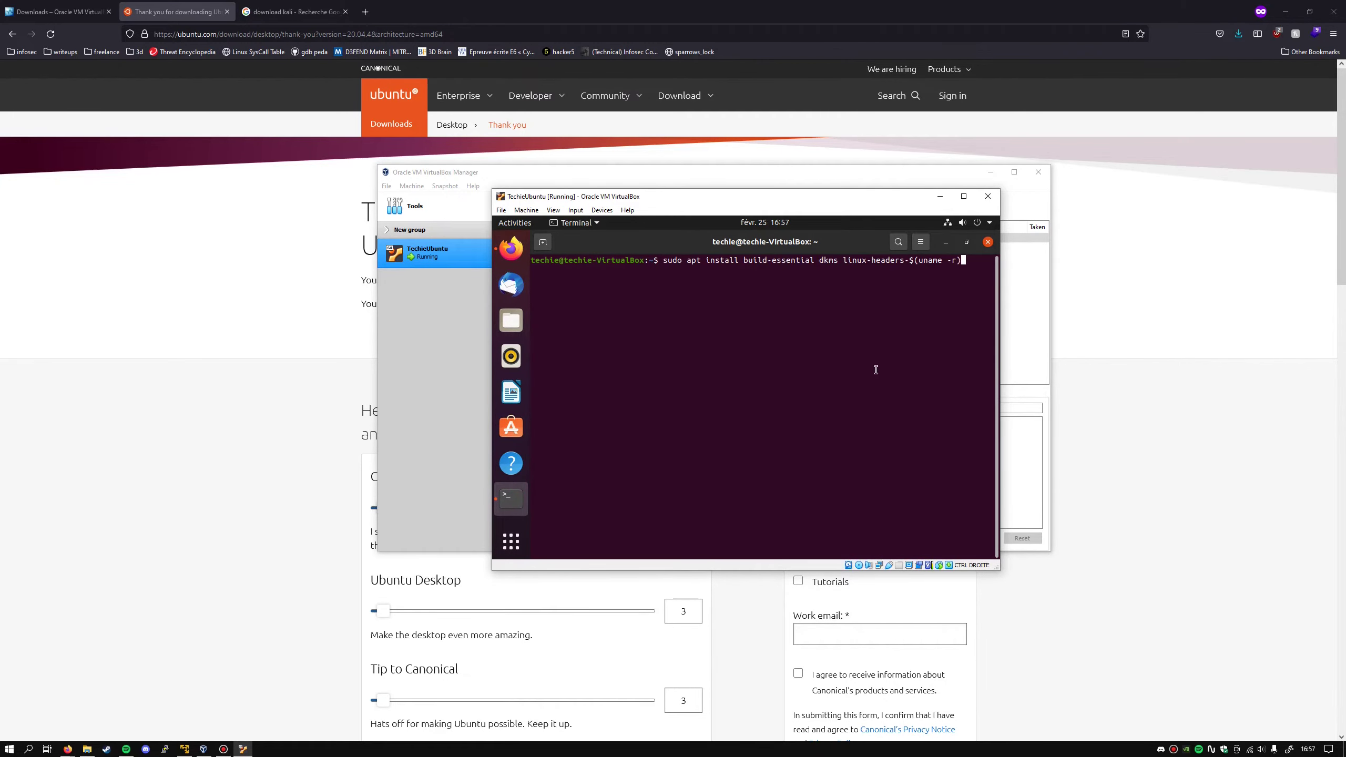
pyautogui.press('Return')
pyautogui.press('Return')
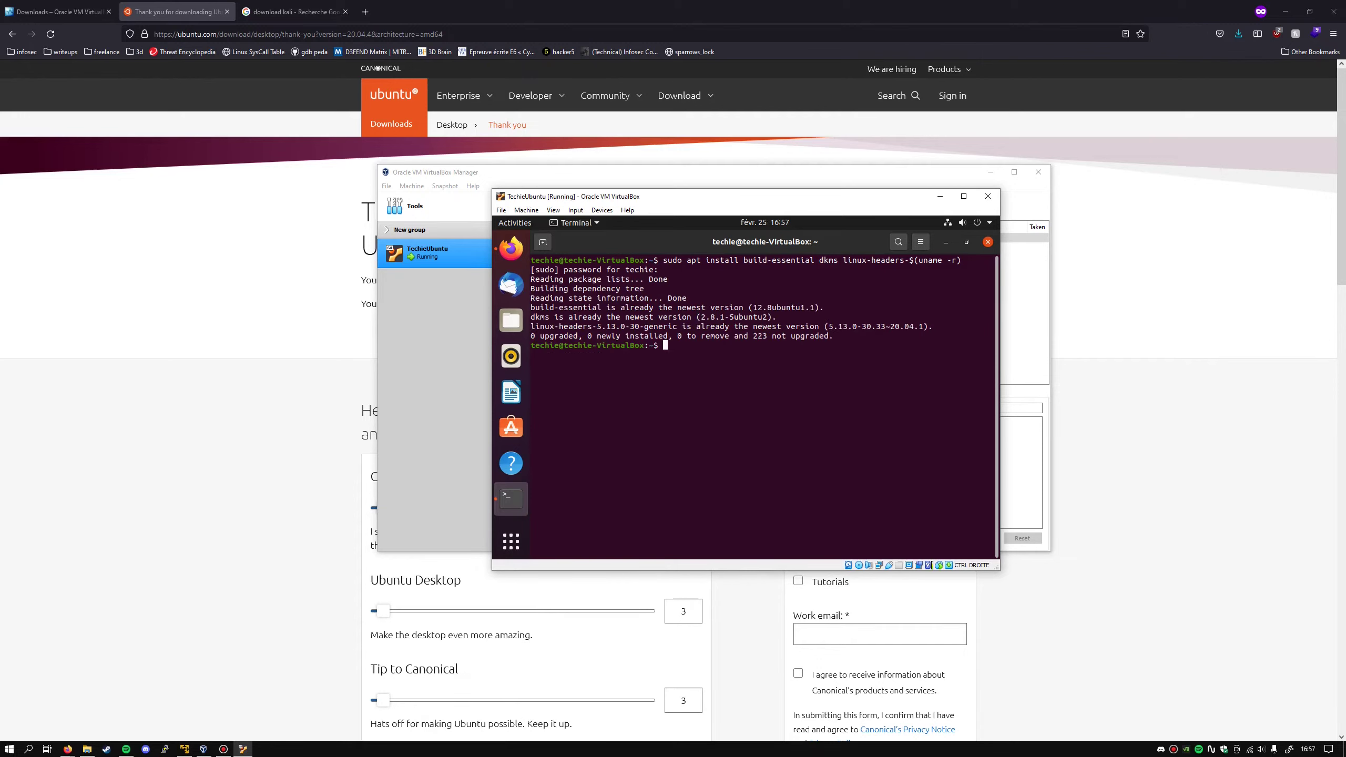
pyautogui.doubleClick(706, 335)
pyautogui.click(756, 370)
pyautogui.moveTo(534, 348); pyautogui.dragTo(665, 345)
pyautogui.click(710, 394)
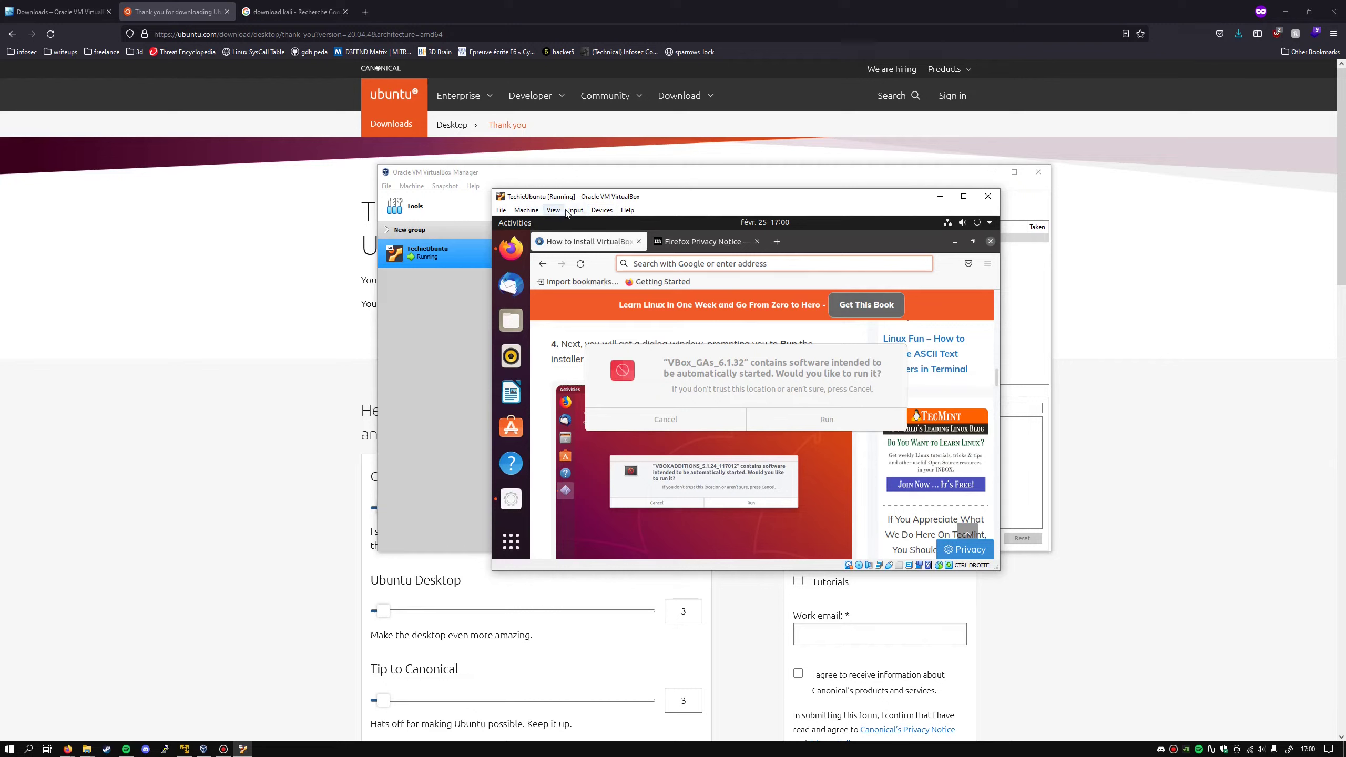
# - Insert the Guest Additions CD image, run its autorun installer, and authorise with the account password
pyautogui.click(603, 212)
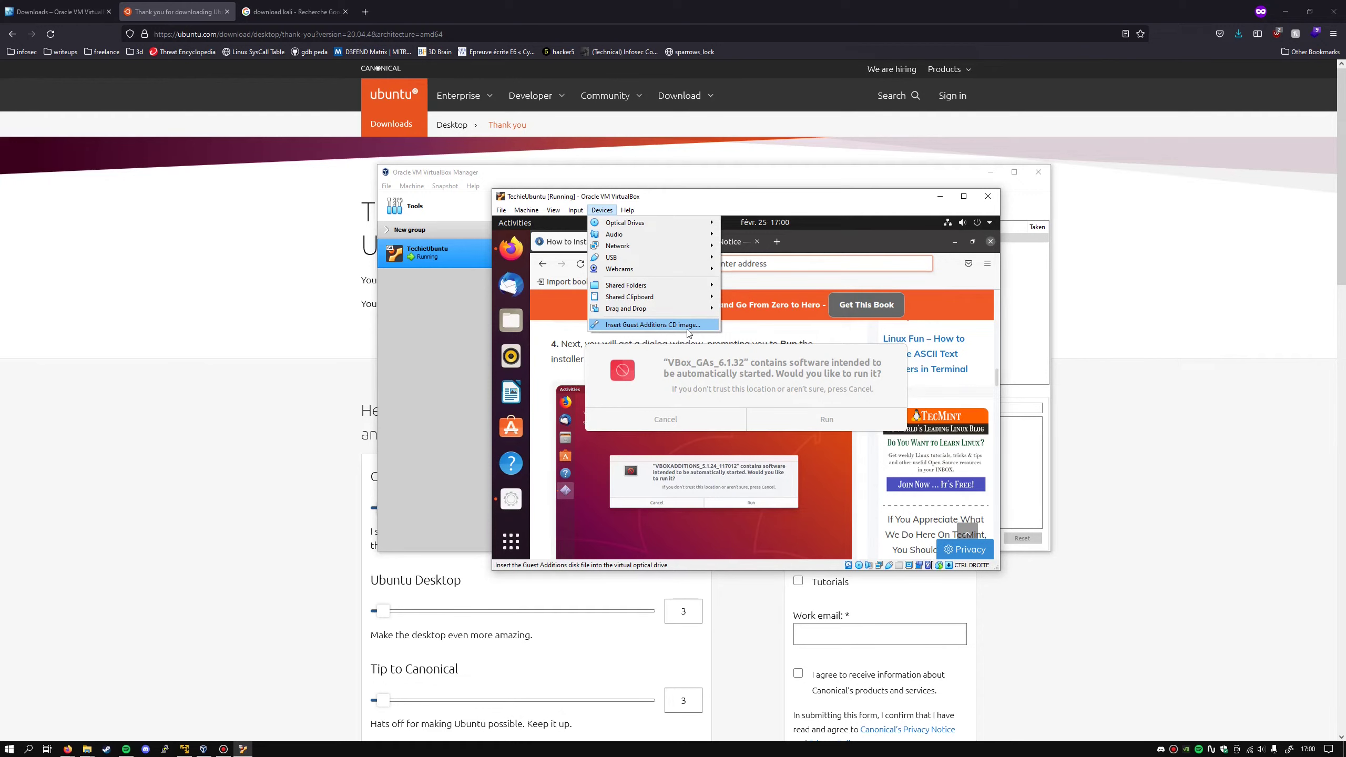
pyautogui.click(718, 379)
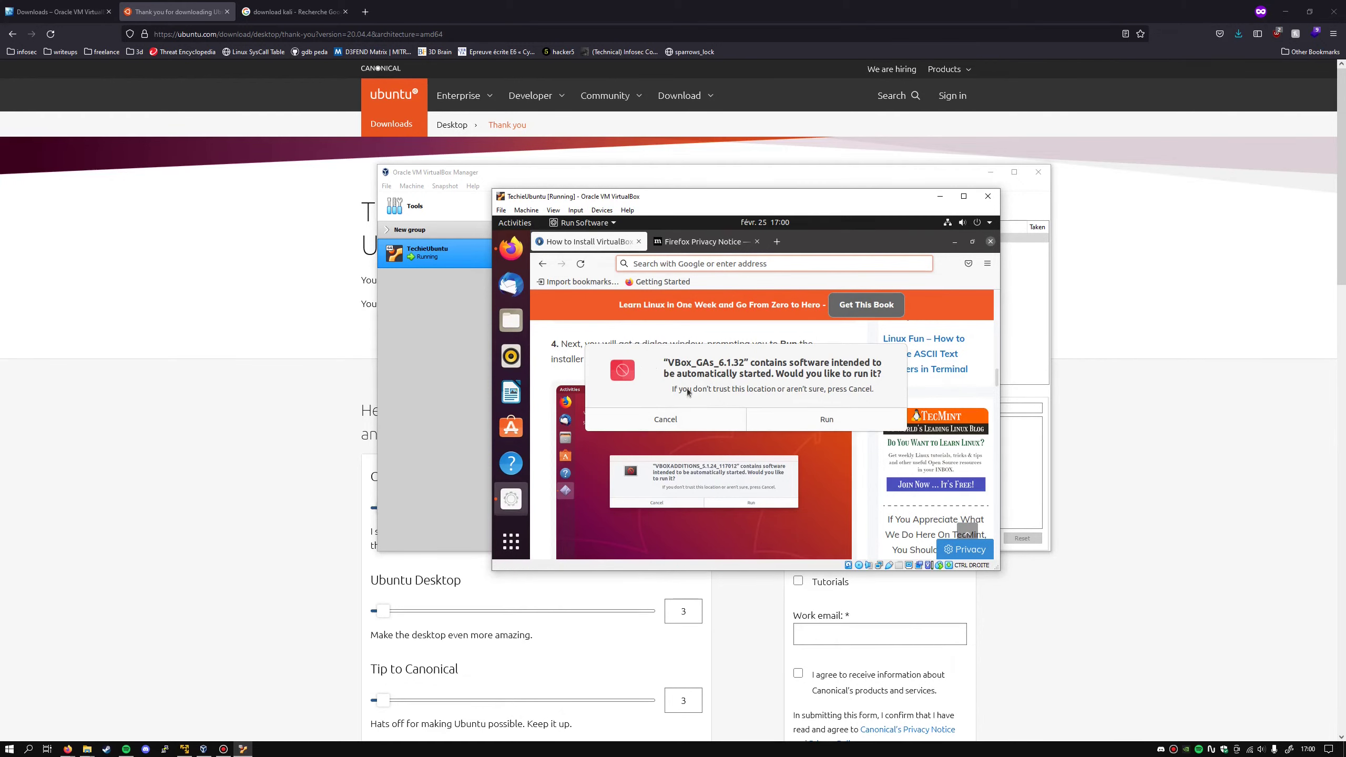
pyautogui.click(827, 420)
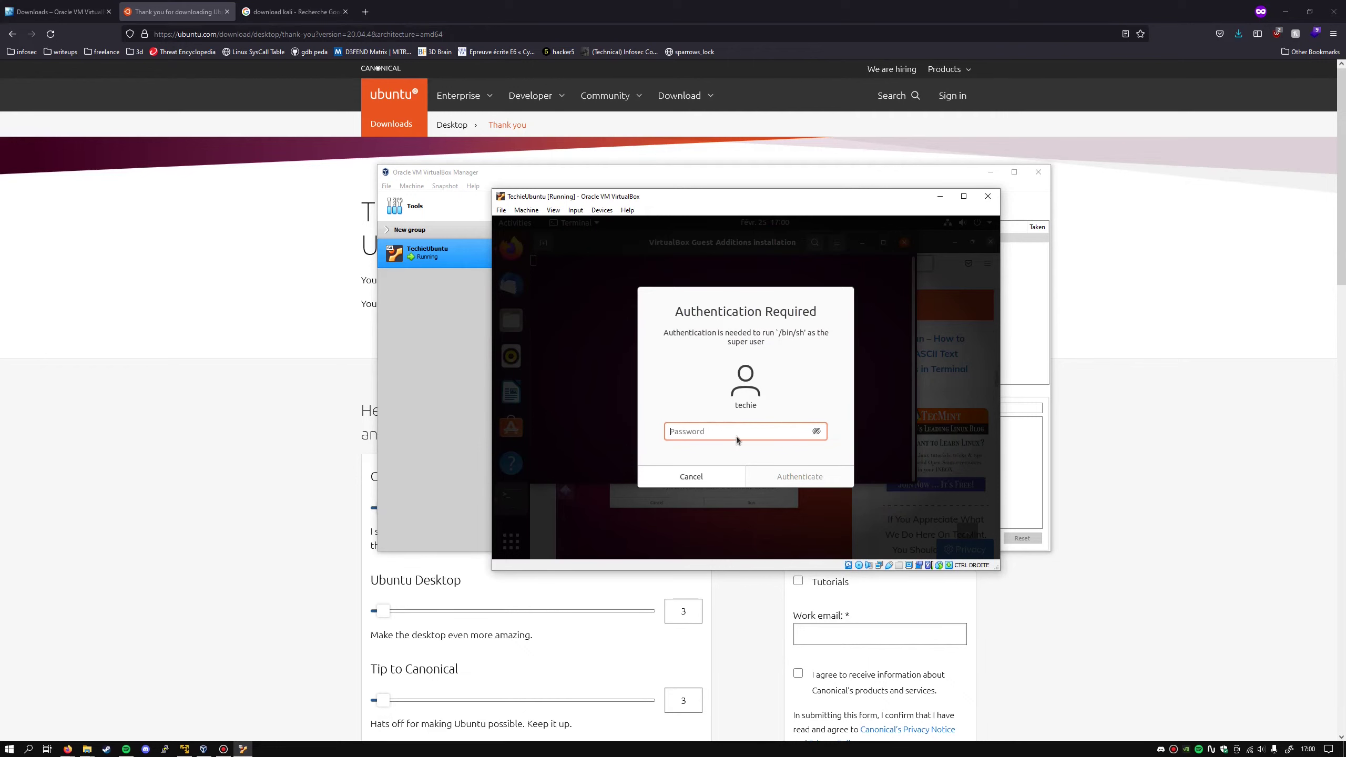
pyautogui.write('******')
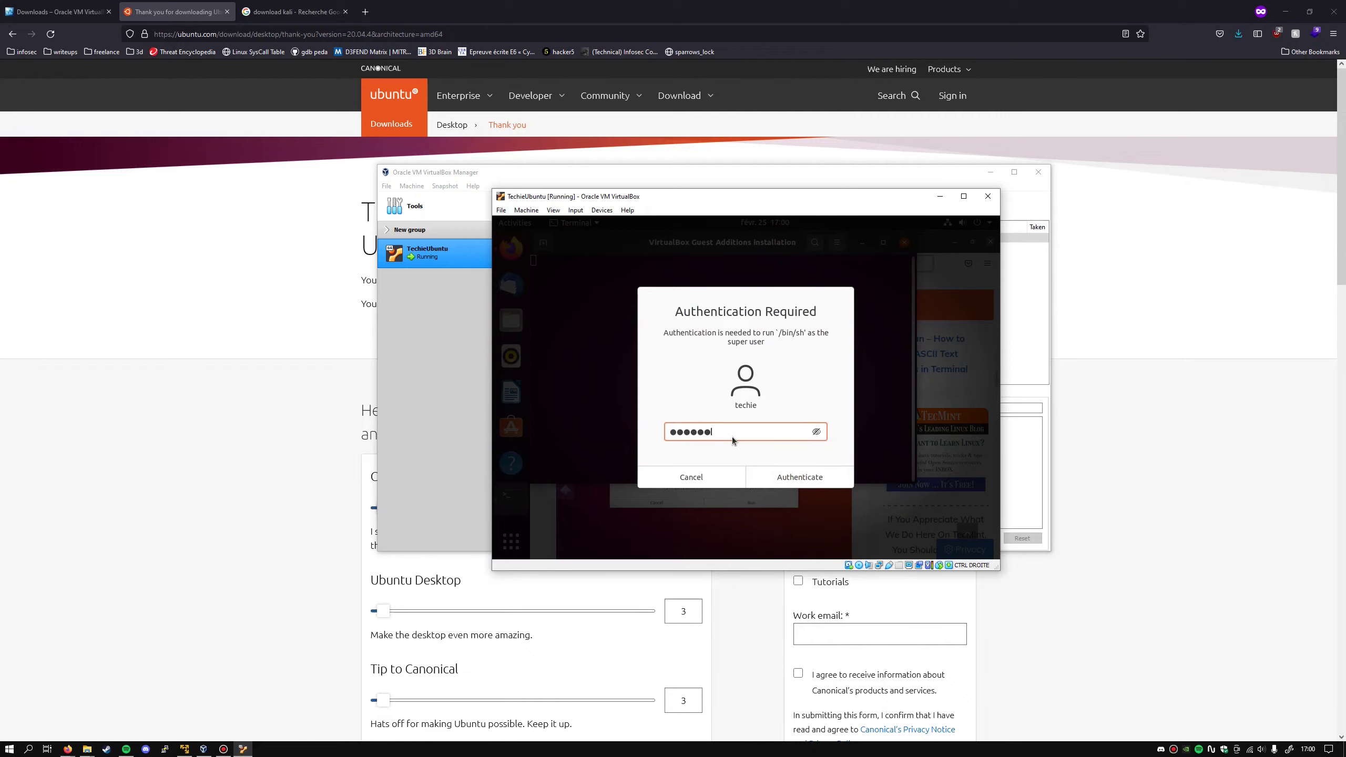
pyautogui.press('Return')
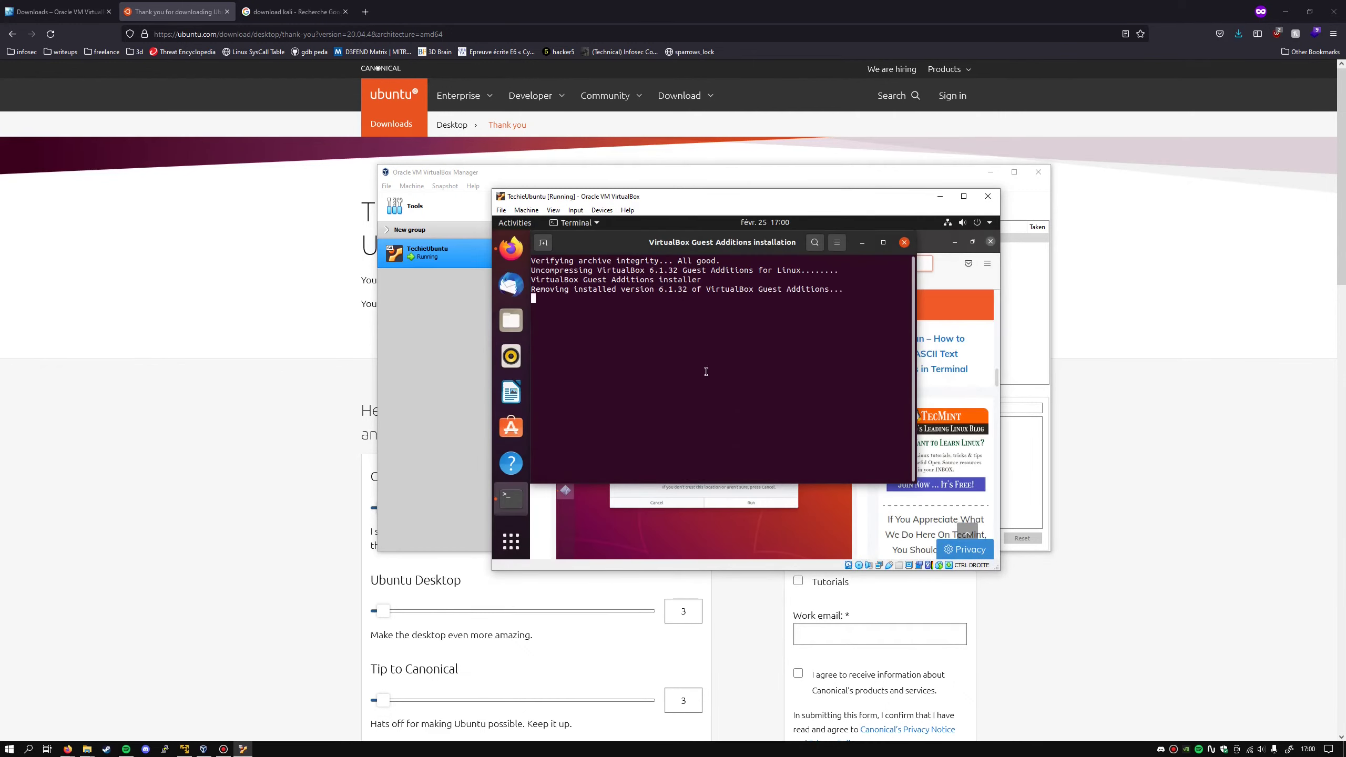
# - Maximise the installer terminal, close it once finished, then close Firefox with all its tabs
pyautogui.doubleClick(783, 243)
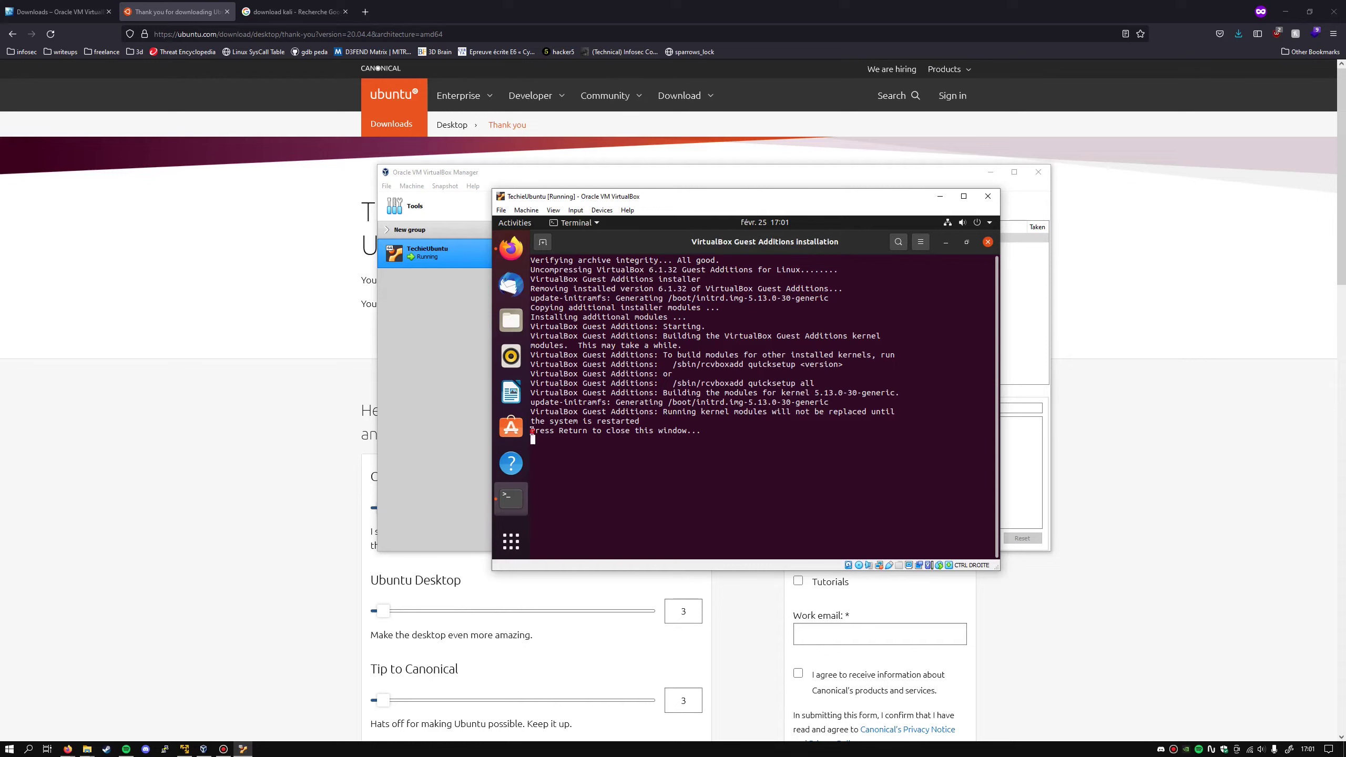
pyautogui.moveTo(531, 431); pyautogui.dragTo(689, 433)
pyautogui.click(687, 455)
pyautogui.press('Return')
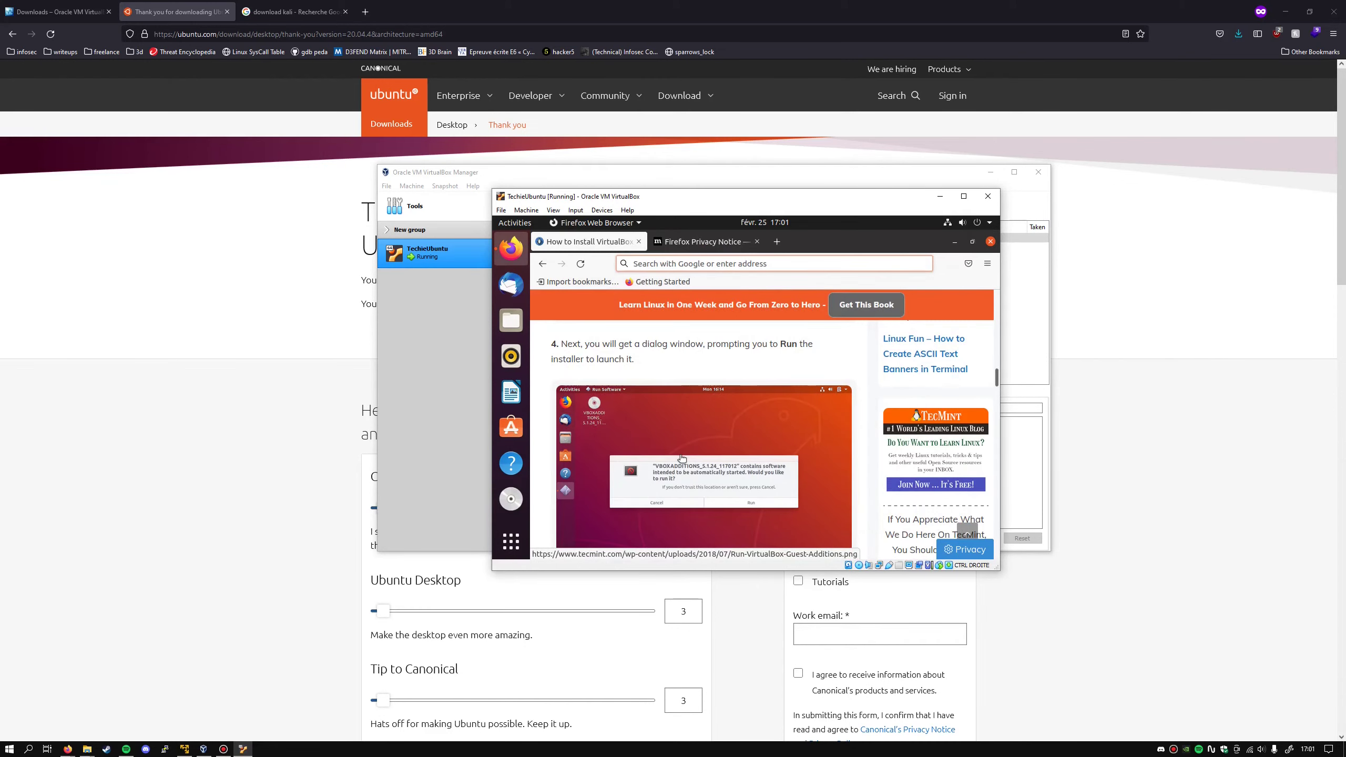
pyautogui.click(991, 242)
pyautogui.click(860, 356)
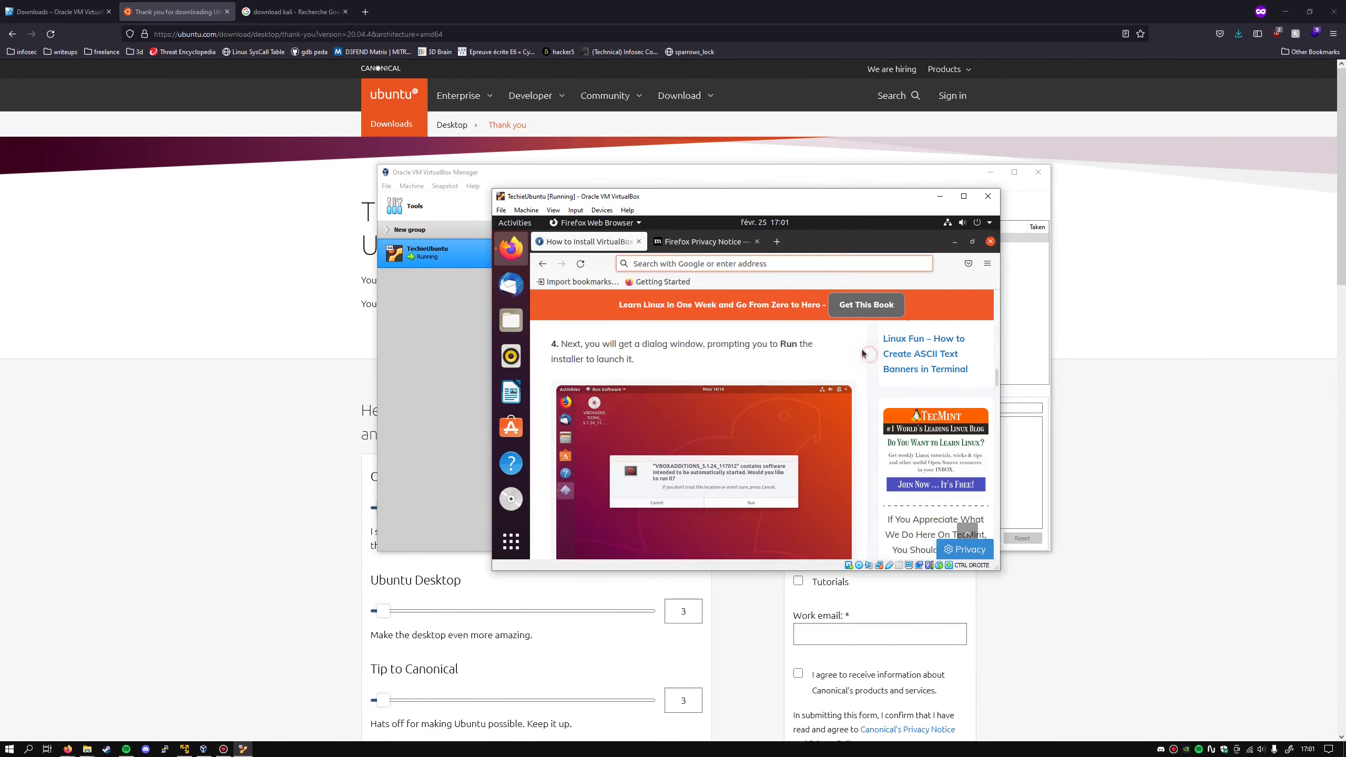
# - Power off the Ubuntu guest from its system menu
pyautogui.click(989, 223)
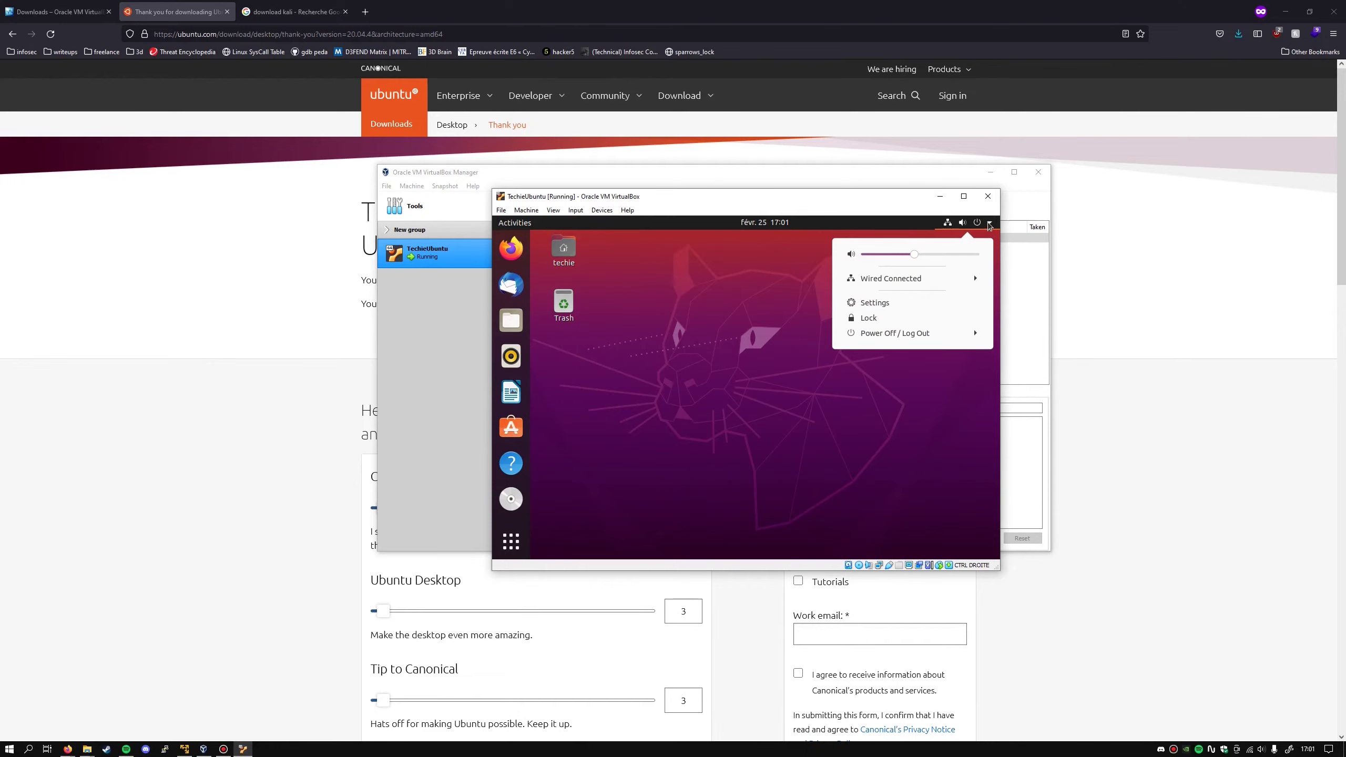
pyautogui.click(900, 335)
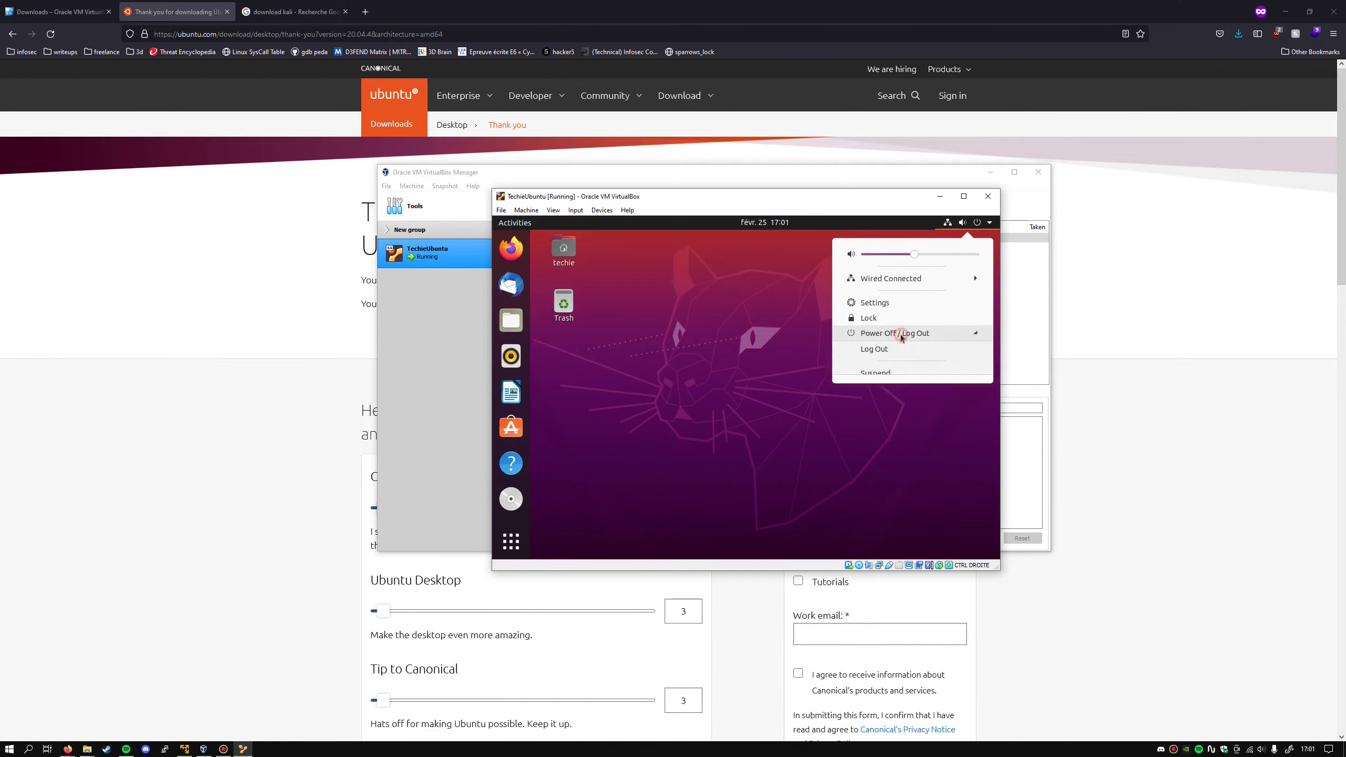
pyautogui.click(889, 388)
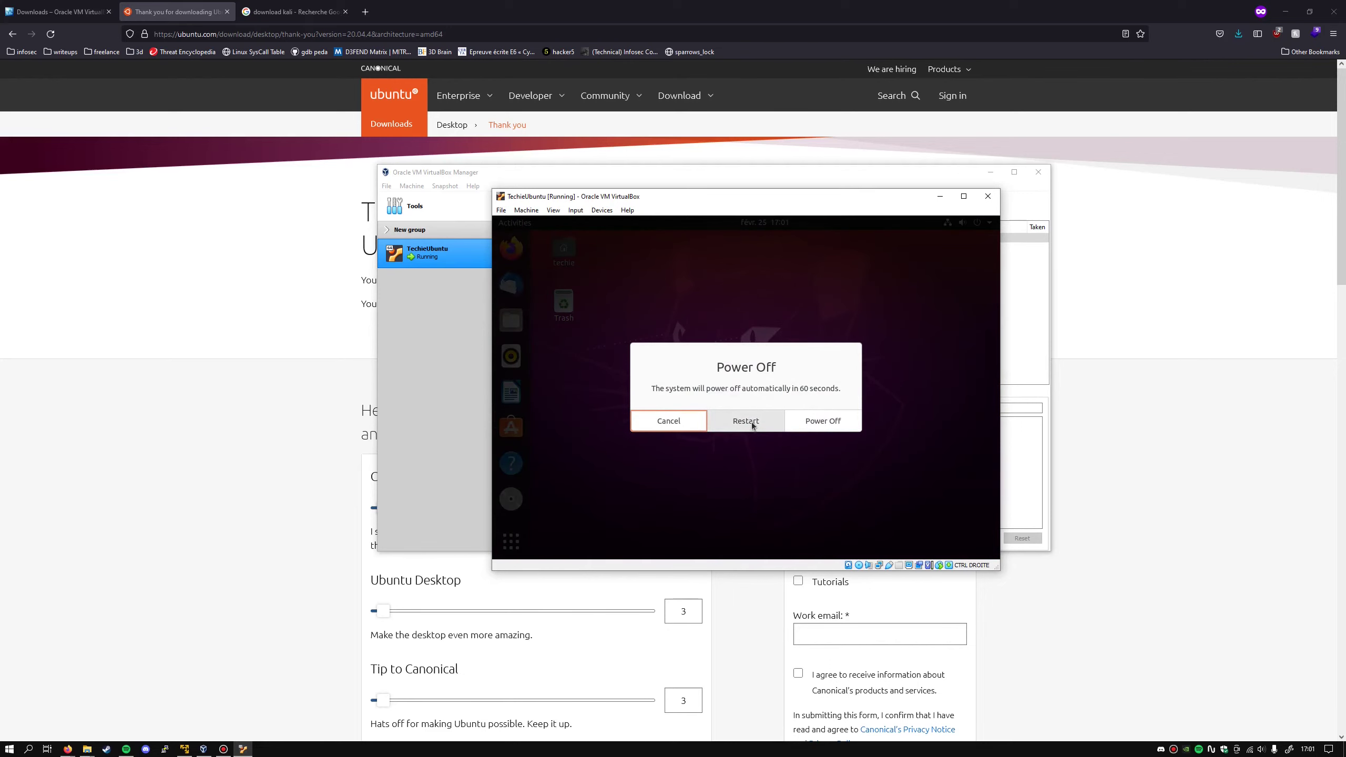
pyautogui.click(810, 422)
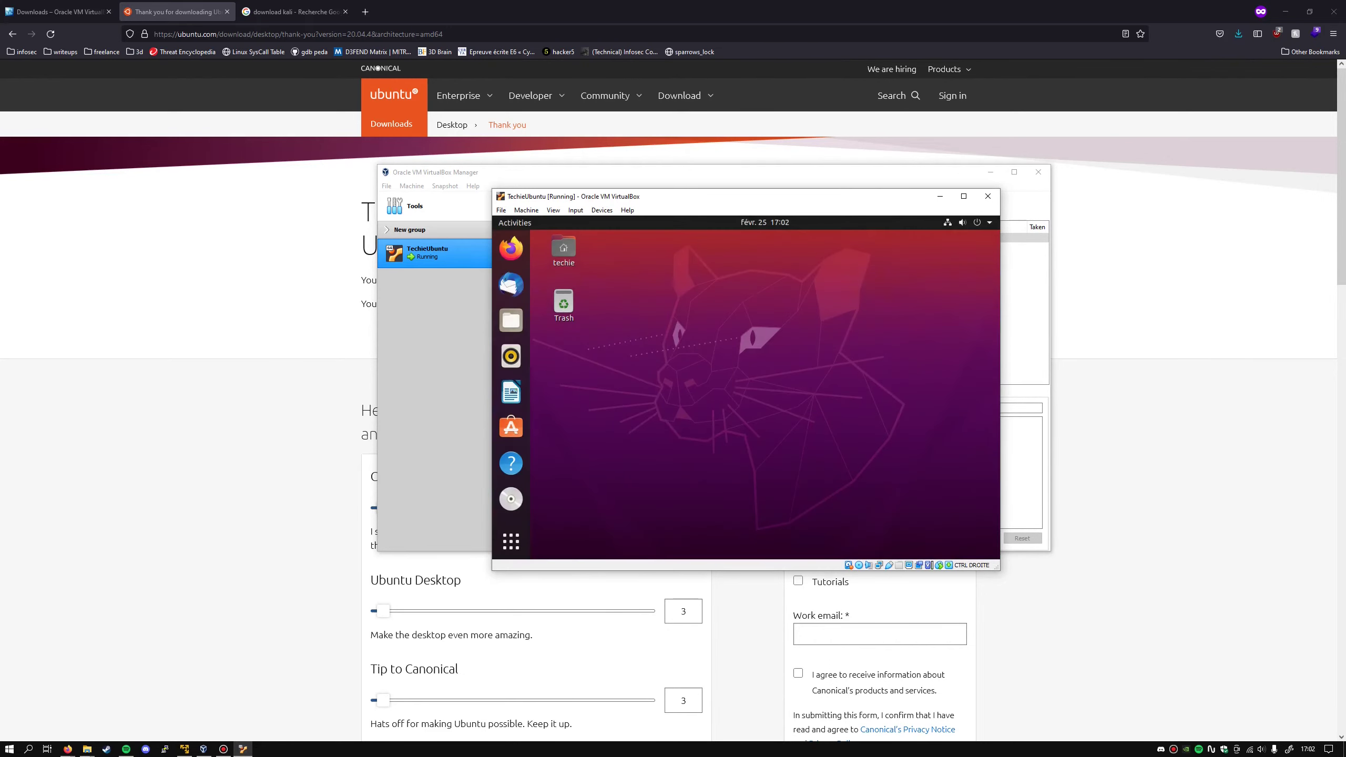
# - Raise TechieUbuntu's Display video memory to 128 MB and save the settings
pyautogui.rightClick(443, 258)
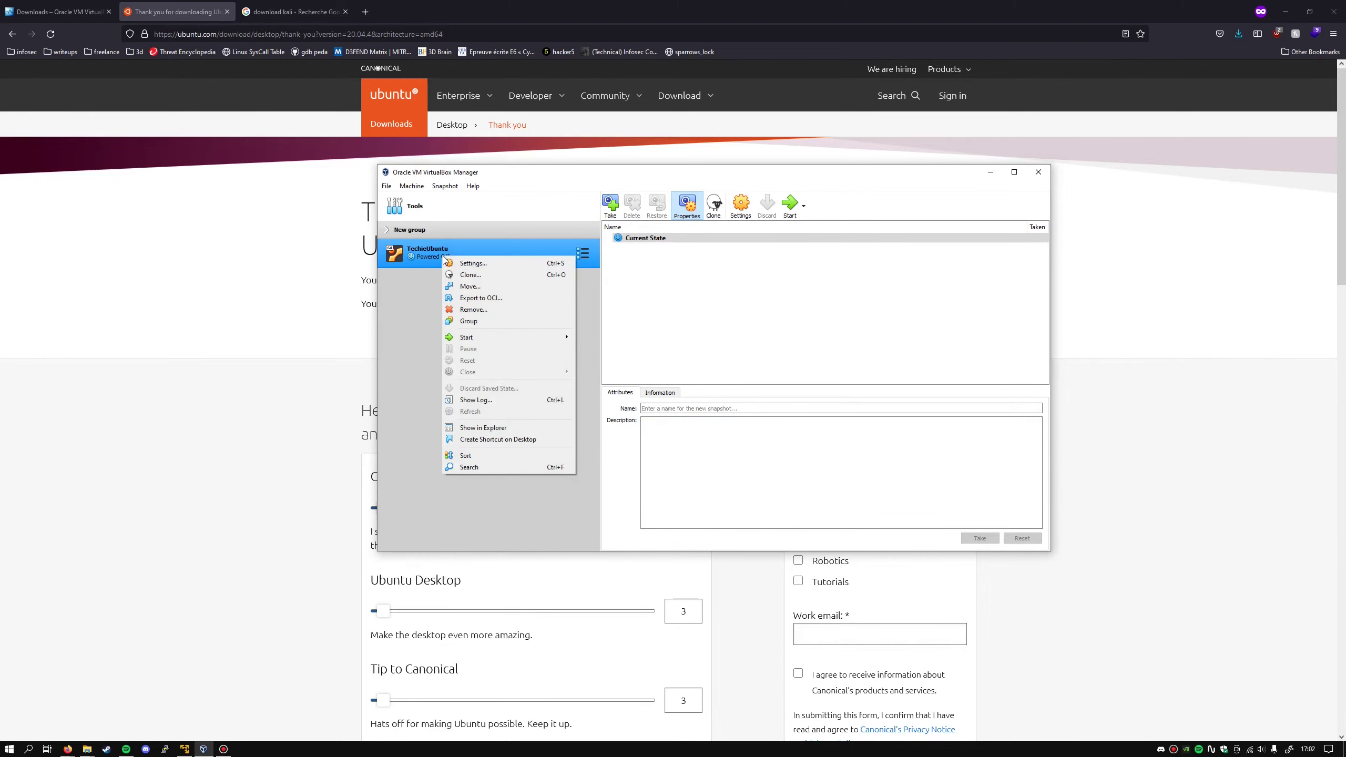
pyautogui.click(484, 263)
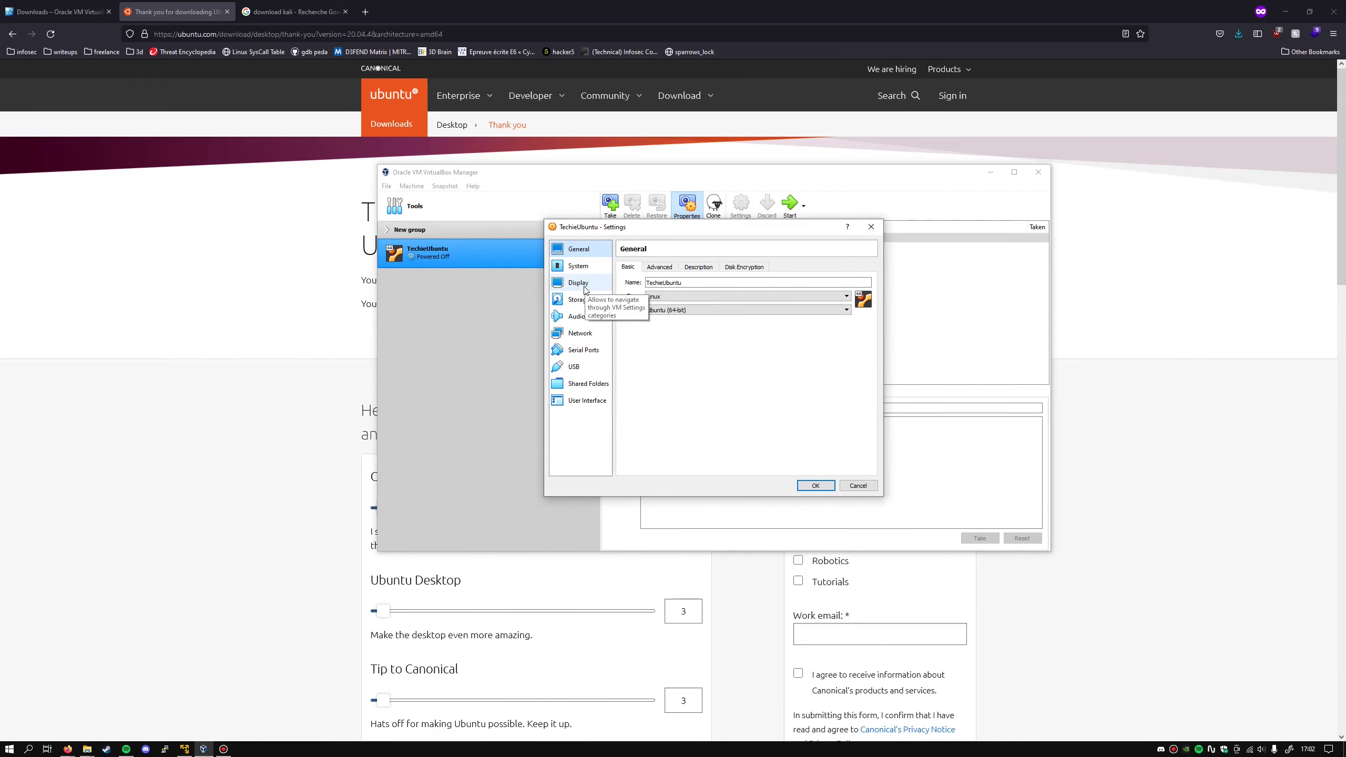
pyautogui.click(580, 282)
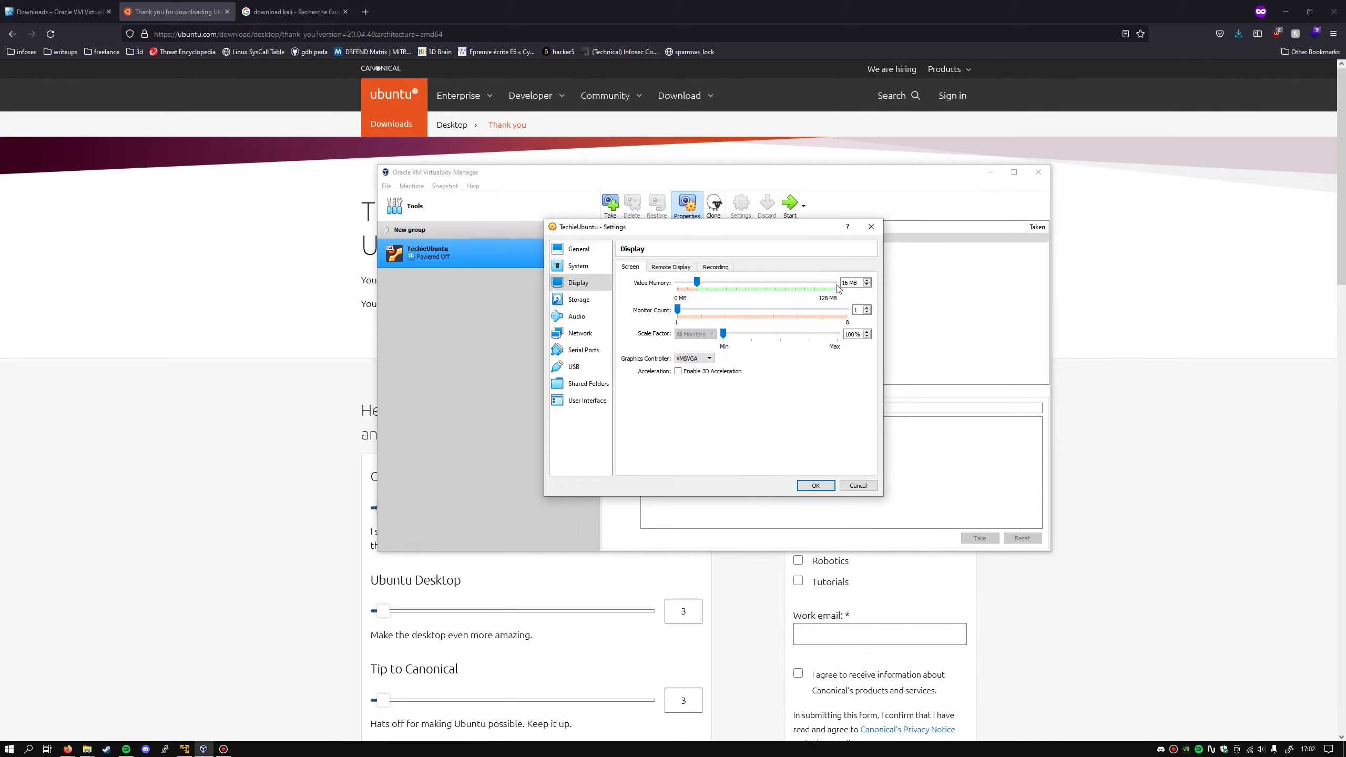
pyautogui.click(697, 282)
pyautogui.moveTo(747, 281); pyautogui.dragTo(828, 280)
pyautogui.click(815, 486)
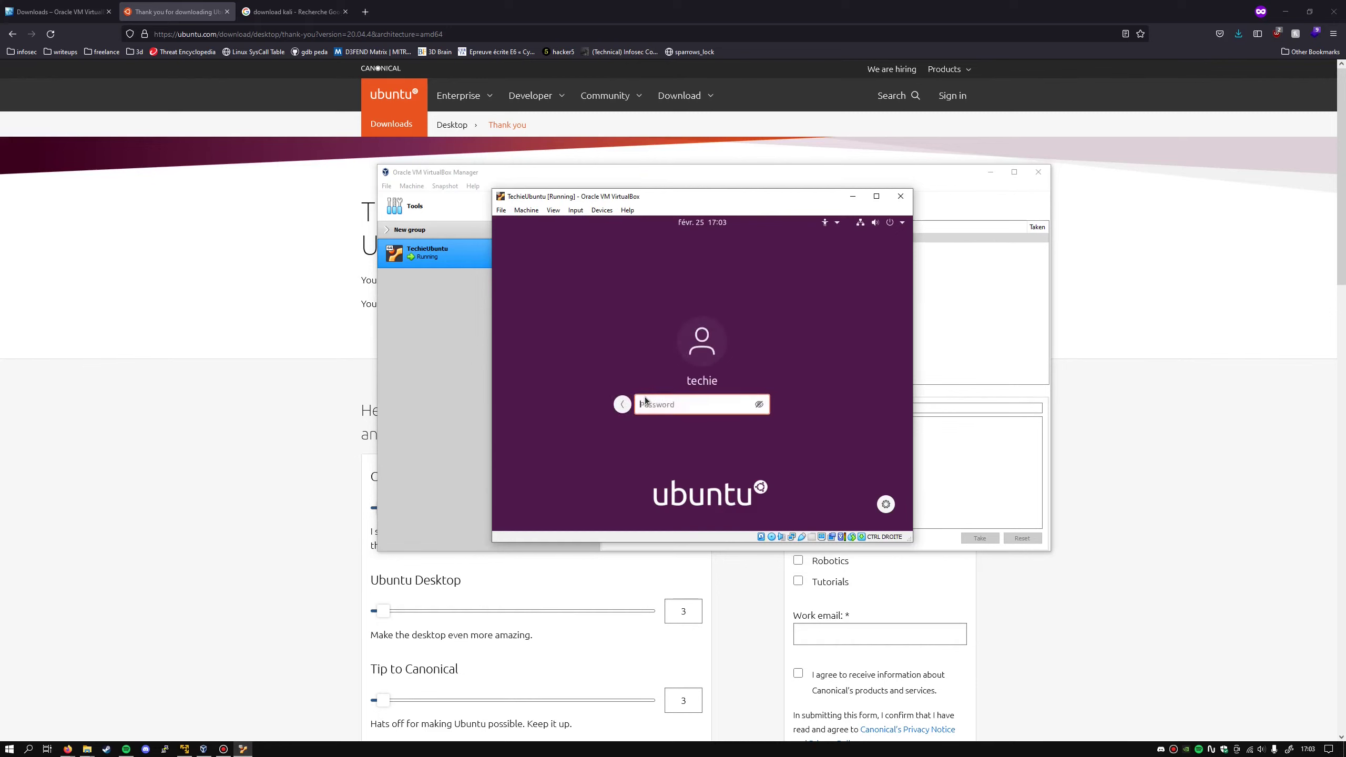
# - Log into TechieUbuntu with the account password, maximise the VM window, then power the machine off
pyautogui.write('techie')
pyautogui.press('Return')
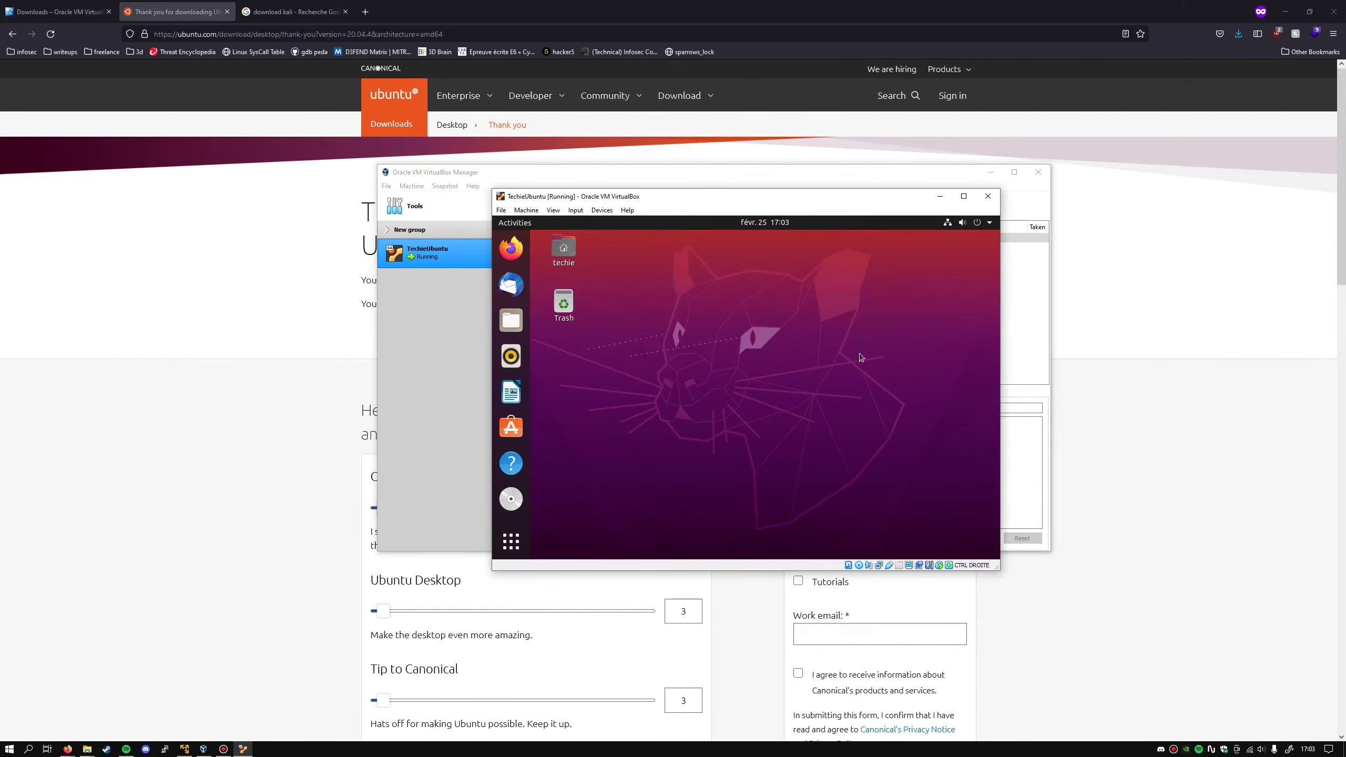
pyautogui.click(963, 196)
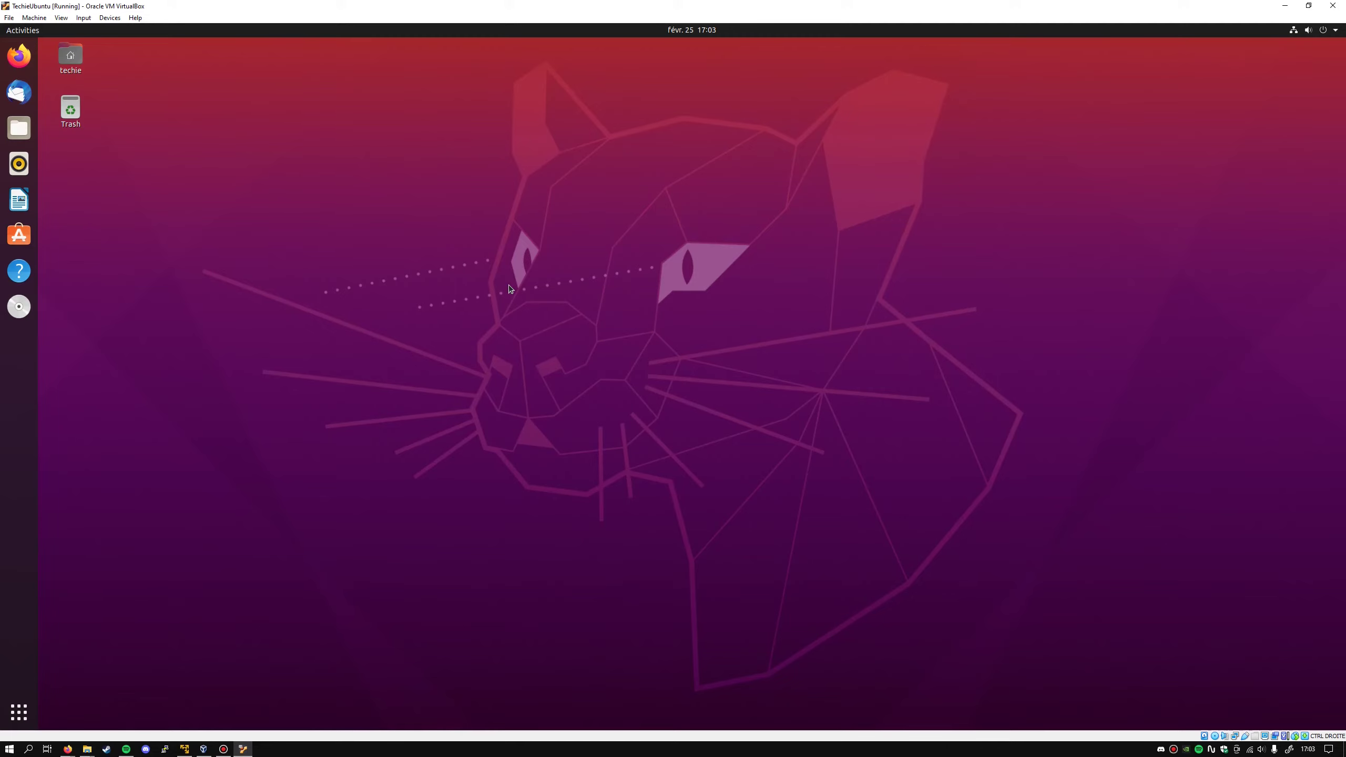
pyautogui.click(1333, 6)
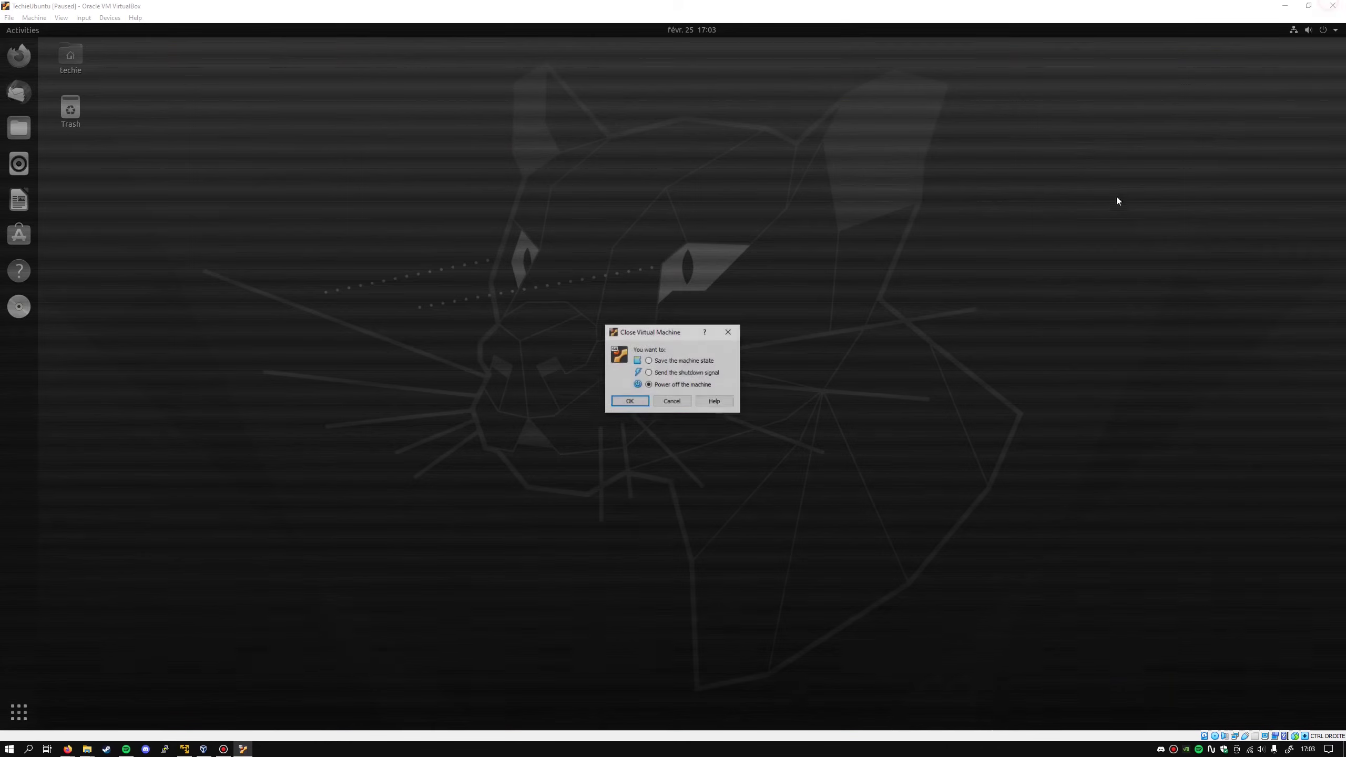
pyautogui.click(622, 401)
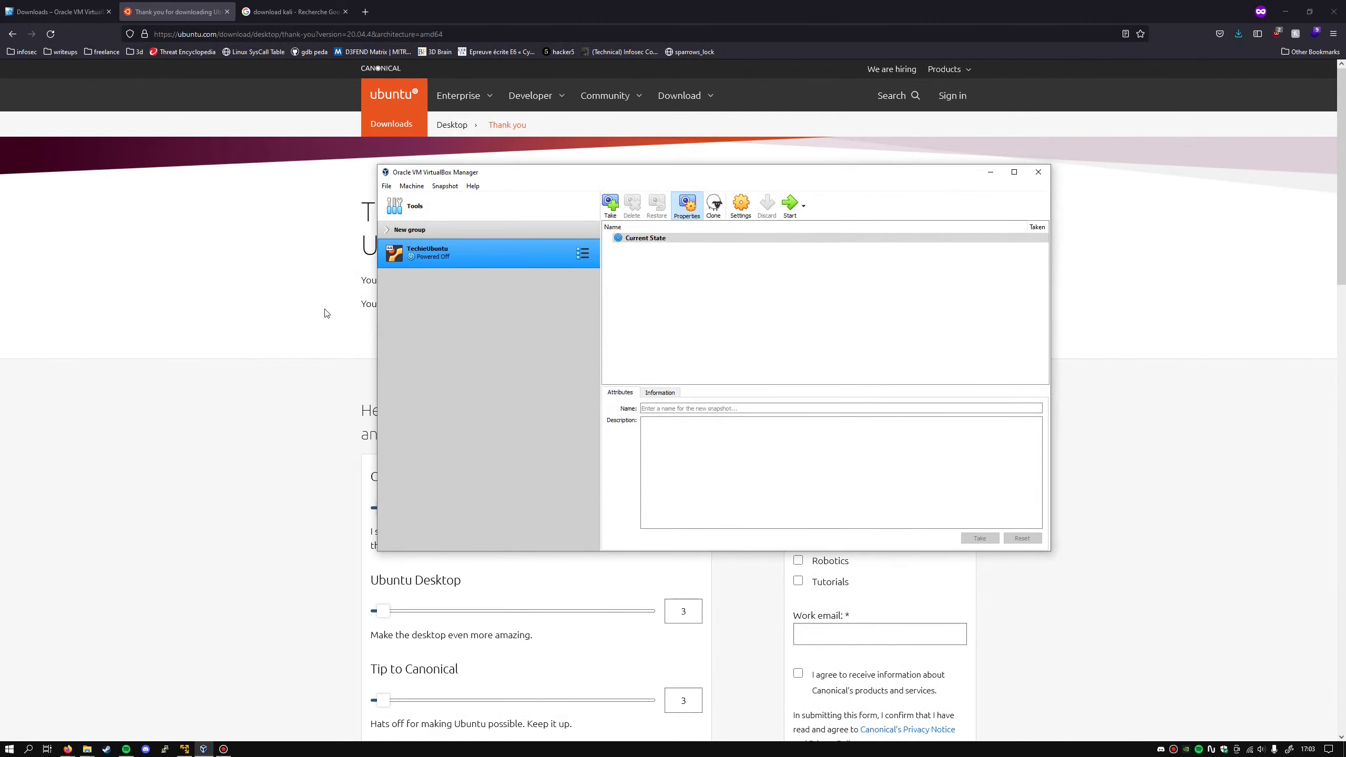
# - Bring Firefox forward and close the Ubuntu thank-you and VirtualBox downloads tabs
pyautogui.click(325, 312)
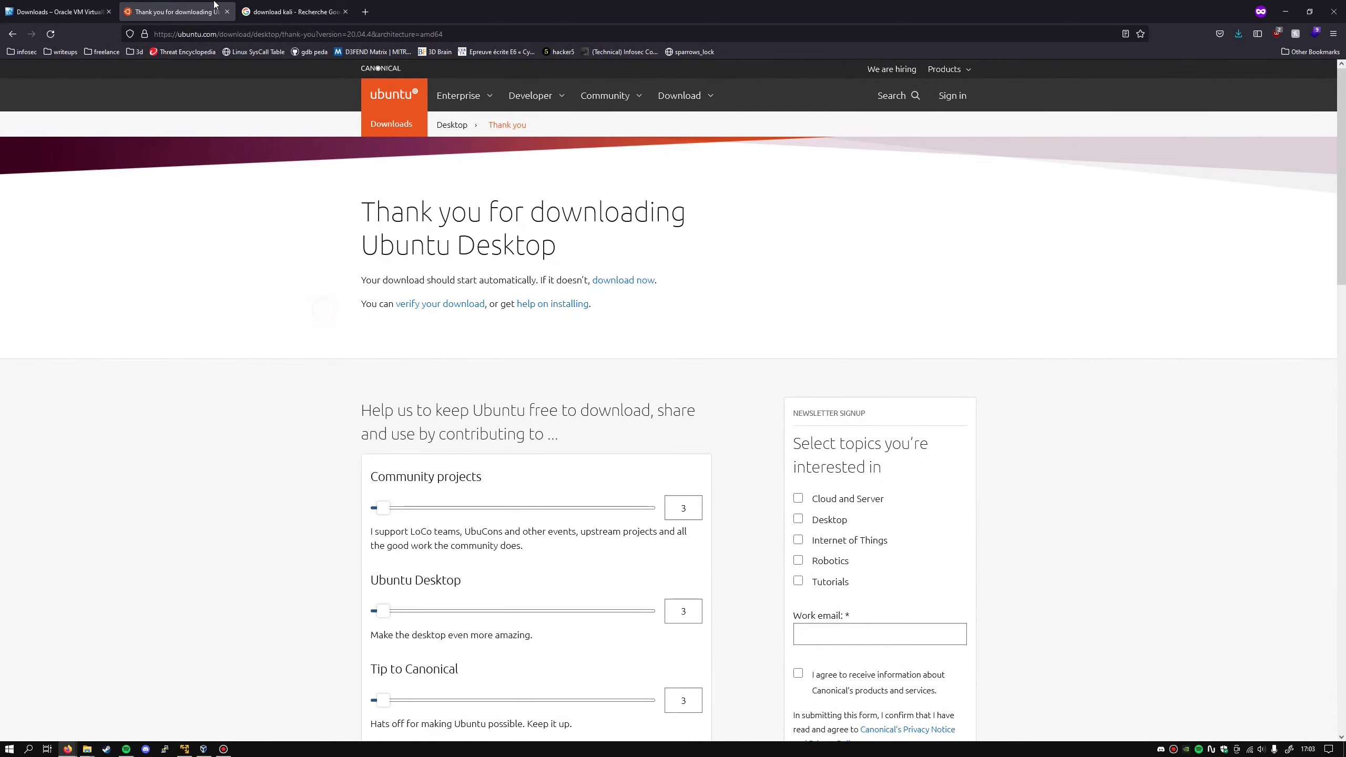
pyautogui.click(226, 12)
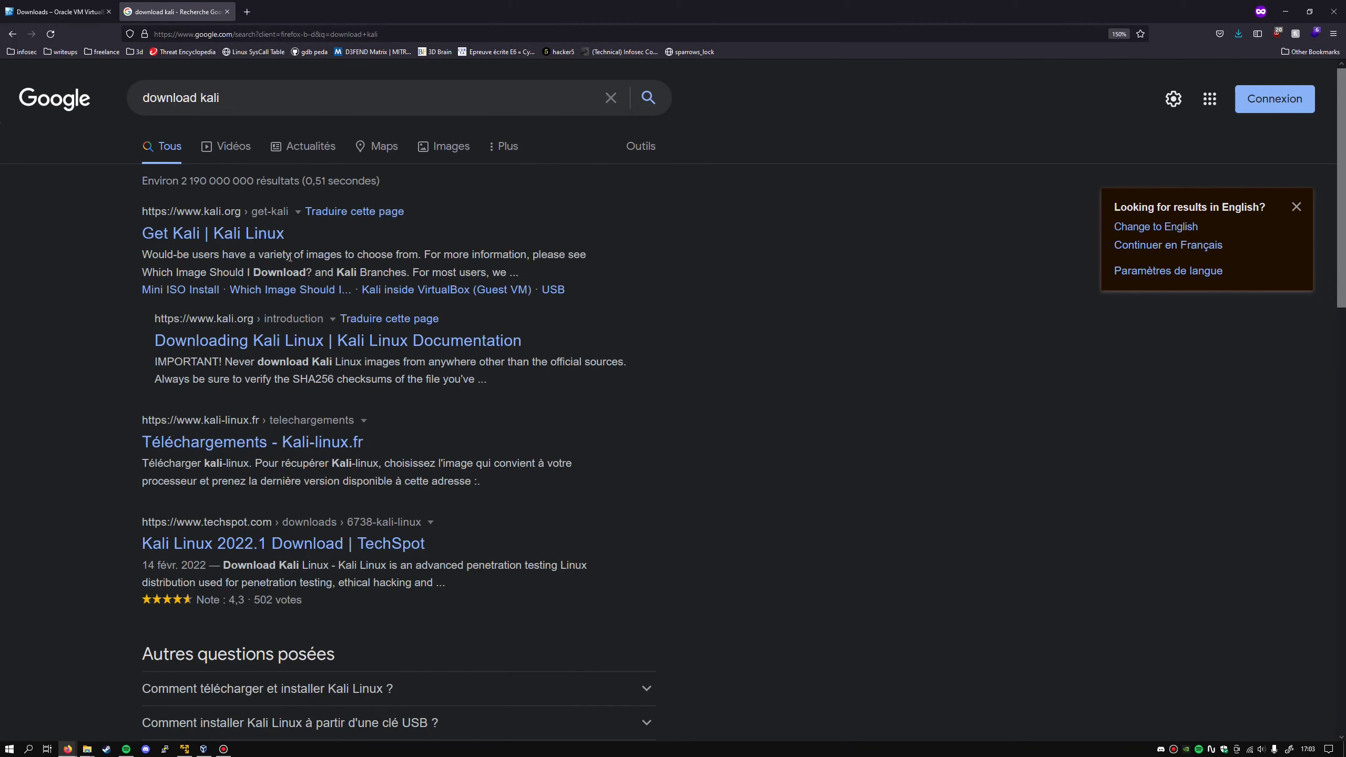
pyautogui.click(108, 11)
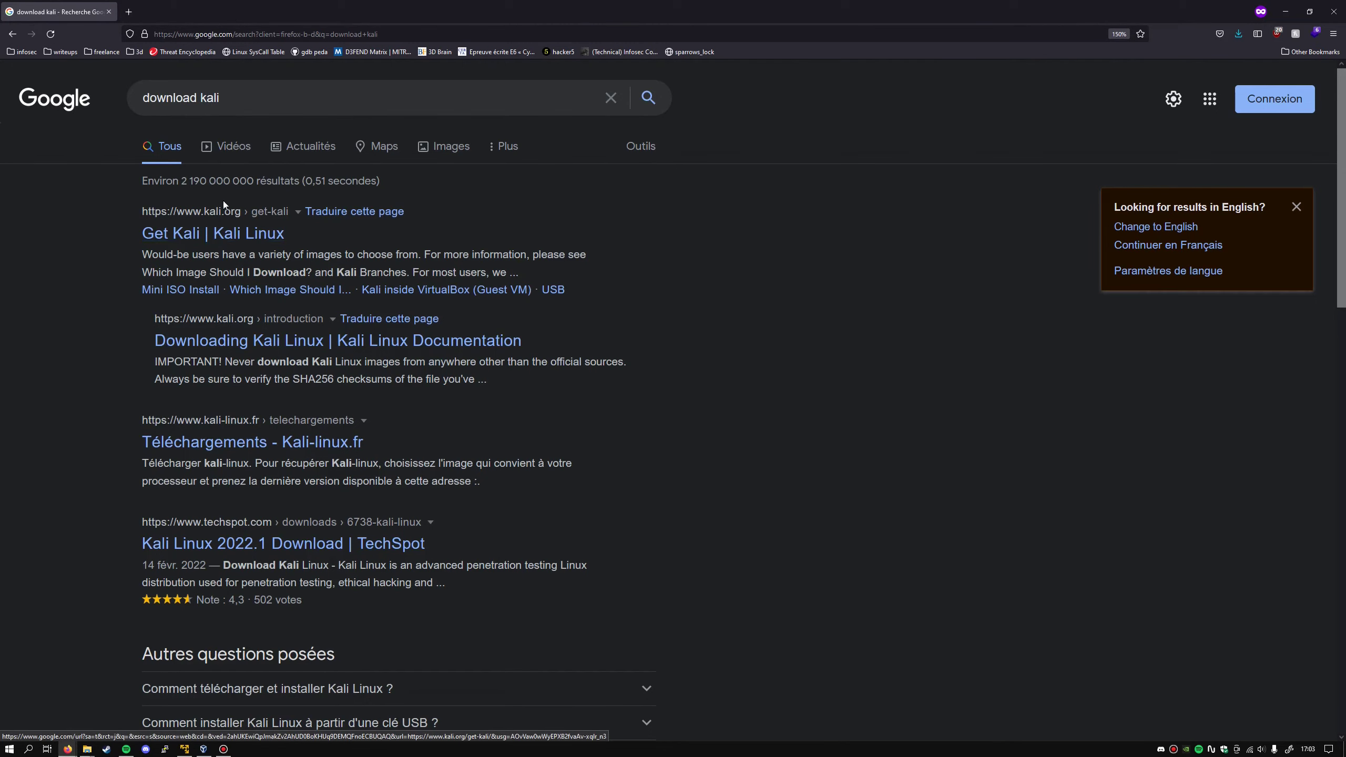
# - Start the 64-bit Kali VirtualBox image download from kali.org's Virtual Machines section, cancelling the open prompt
pyautogui.click(189, 237)
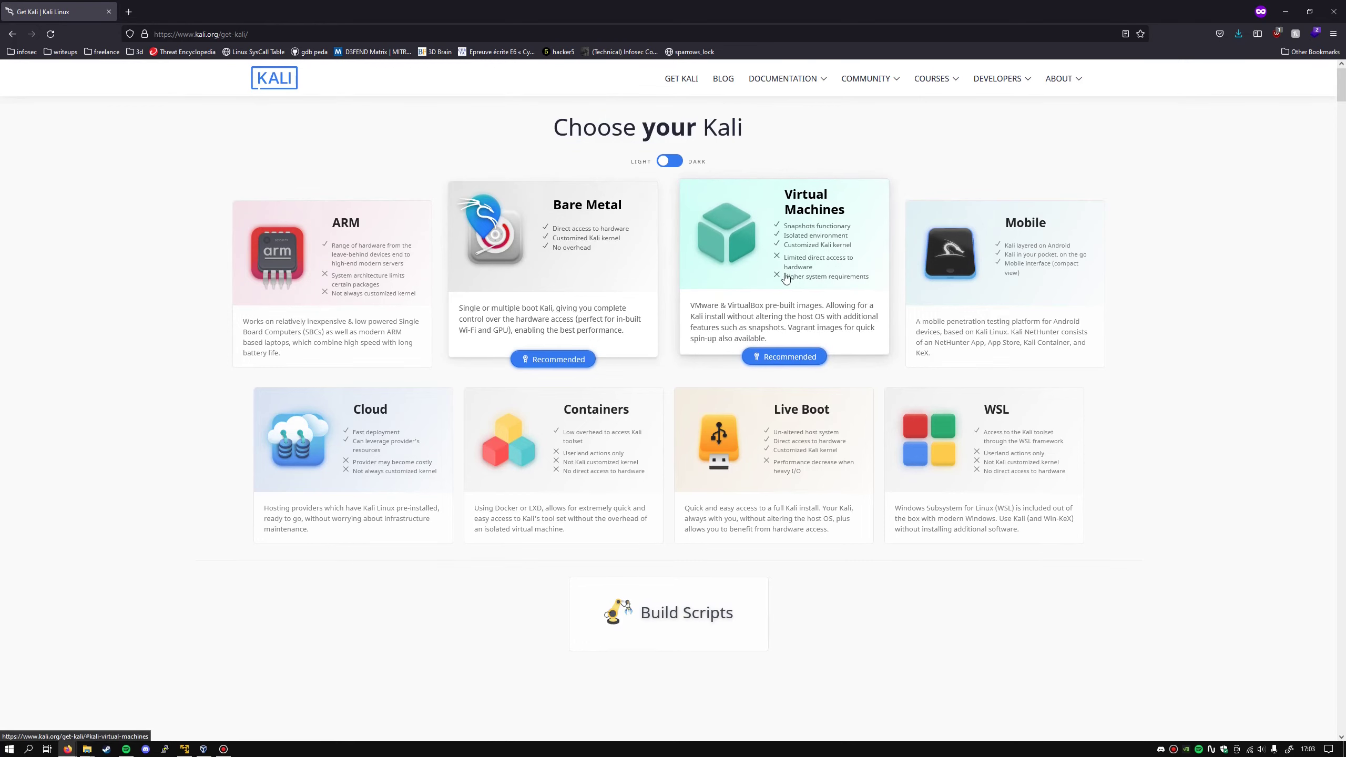
pyautogui.scroll(-2, 811, 262)
pyautogui.click(809, 263)
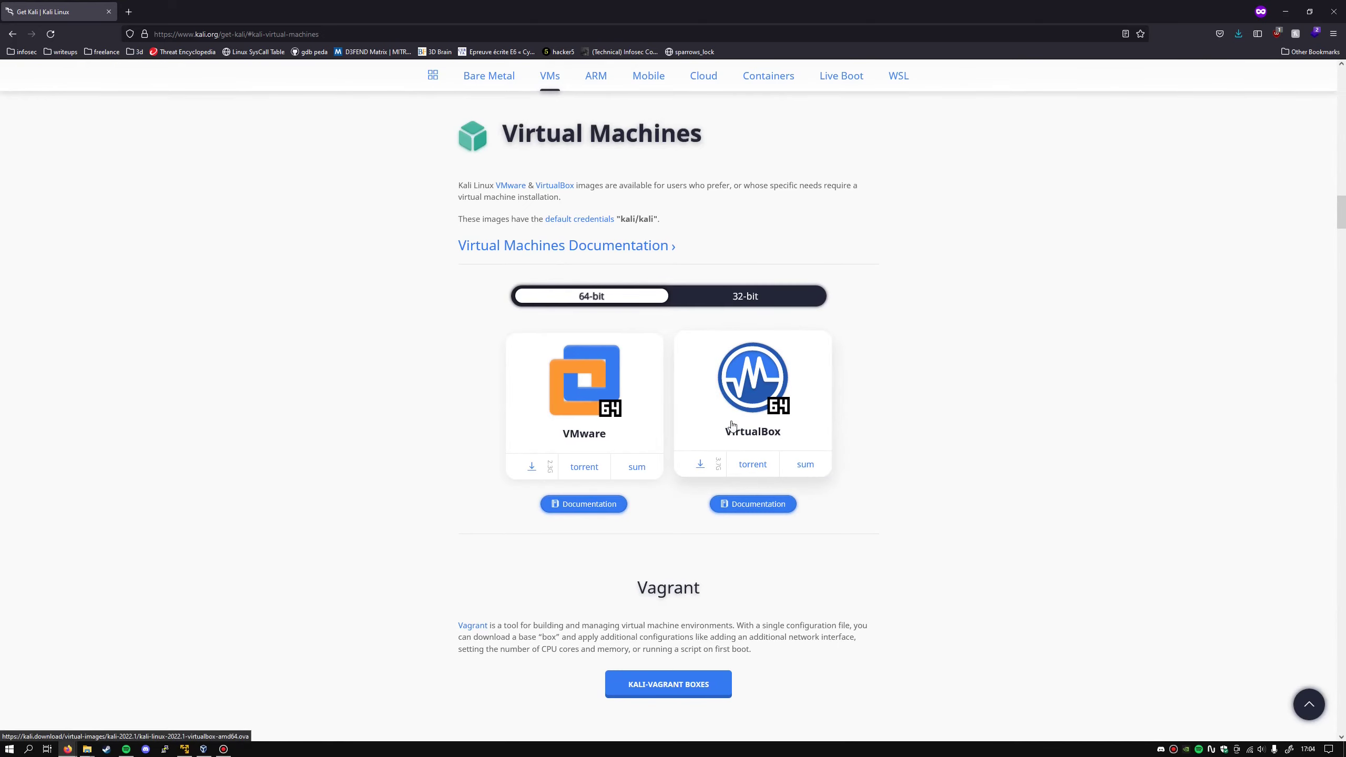
pyautogui.click(700, 467)
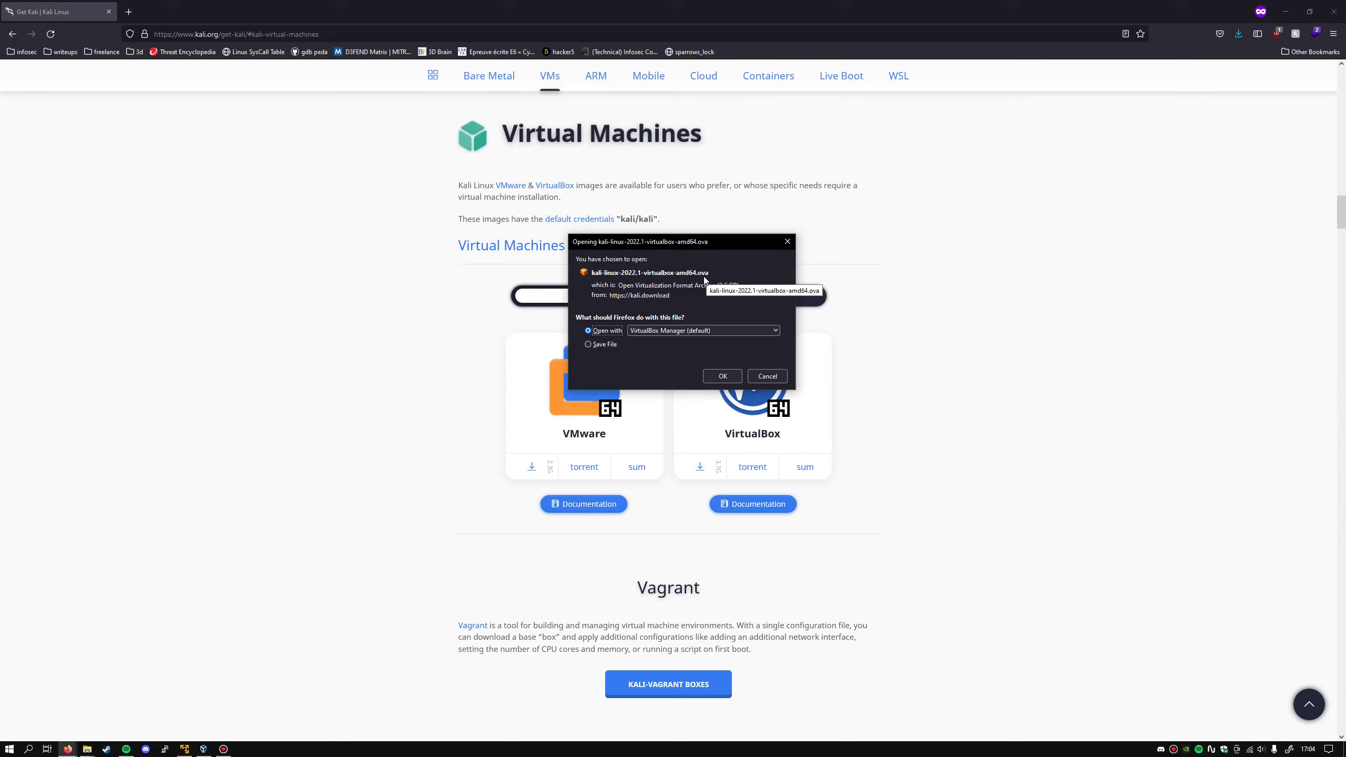
pyautogui.click(769, 376)
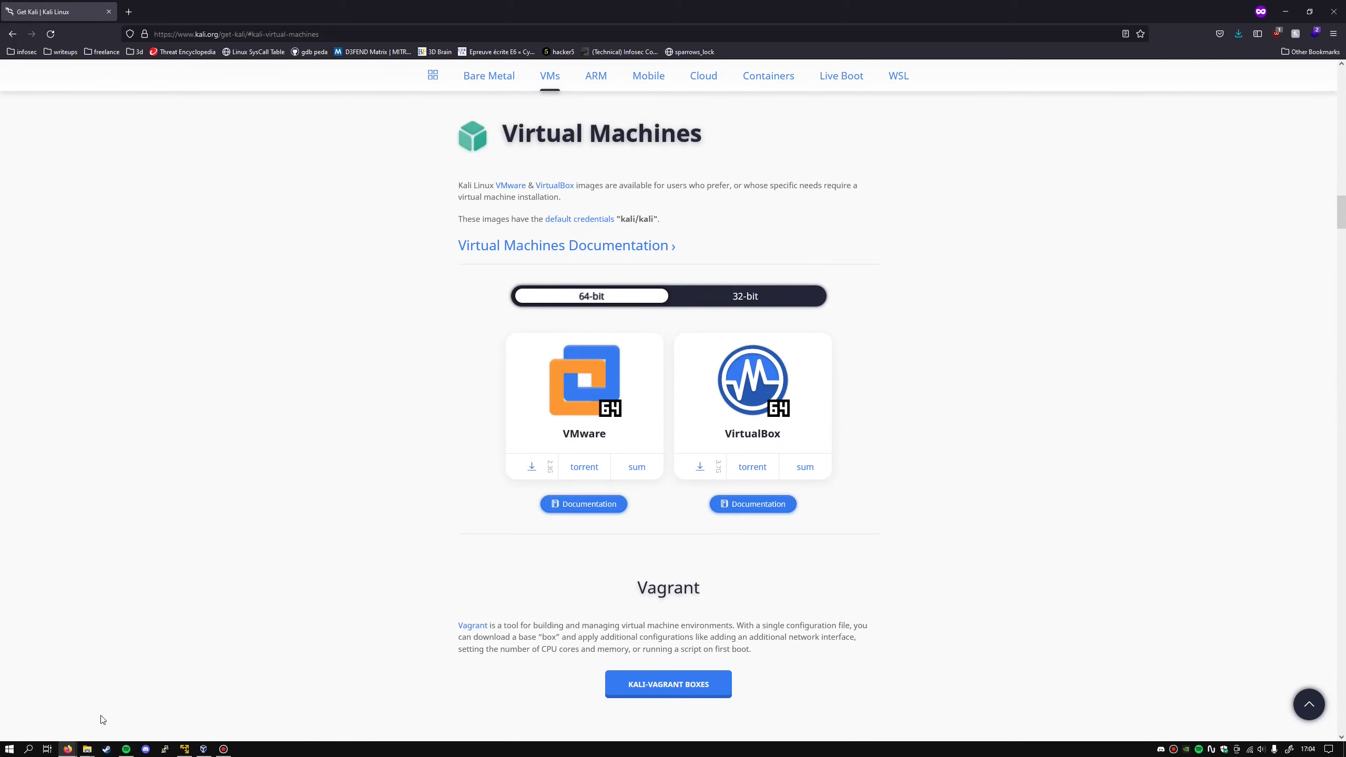
# - Open the downloaded Kali Linux 2022.1 .ova appliance from the downloads folder
pyautogui.click(87, 749)
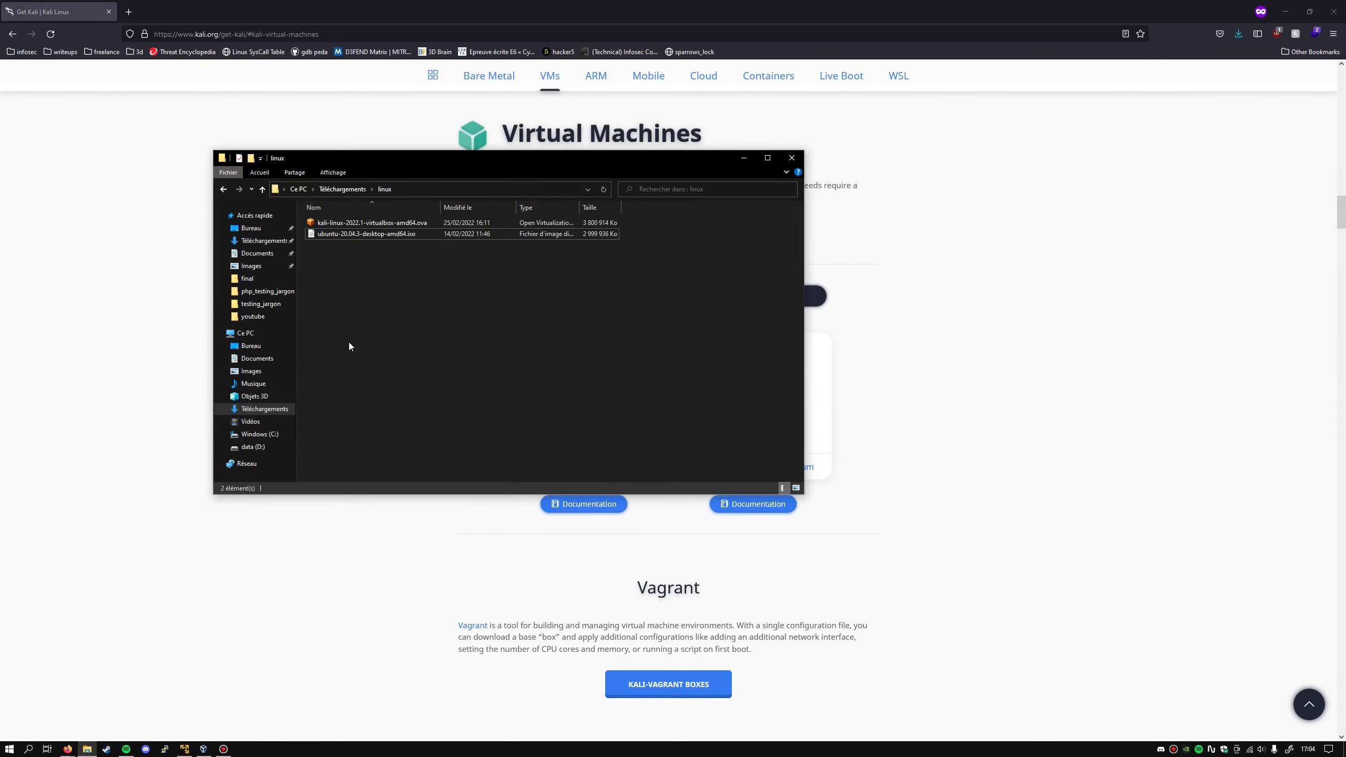
pyautogui.click(322, 224)
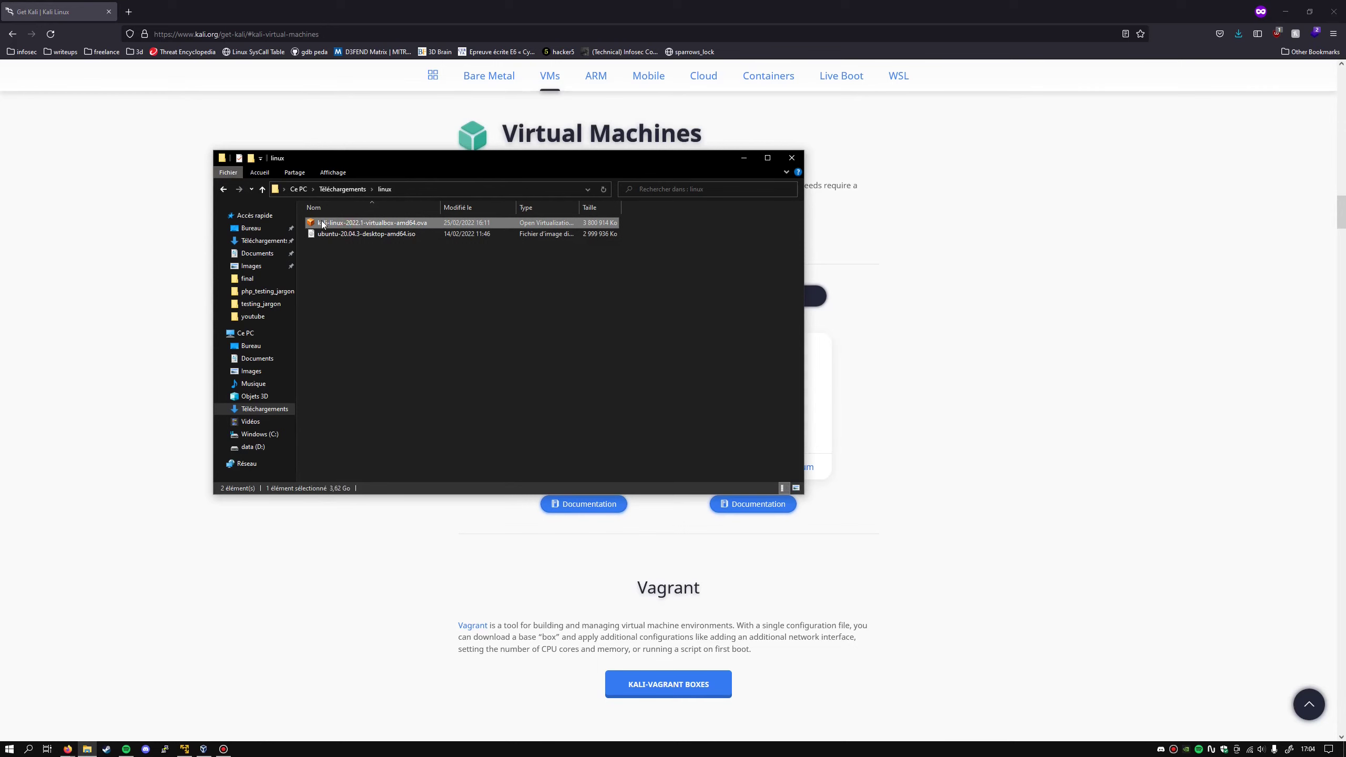
pyautogui.doubleClick(426, 225)
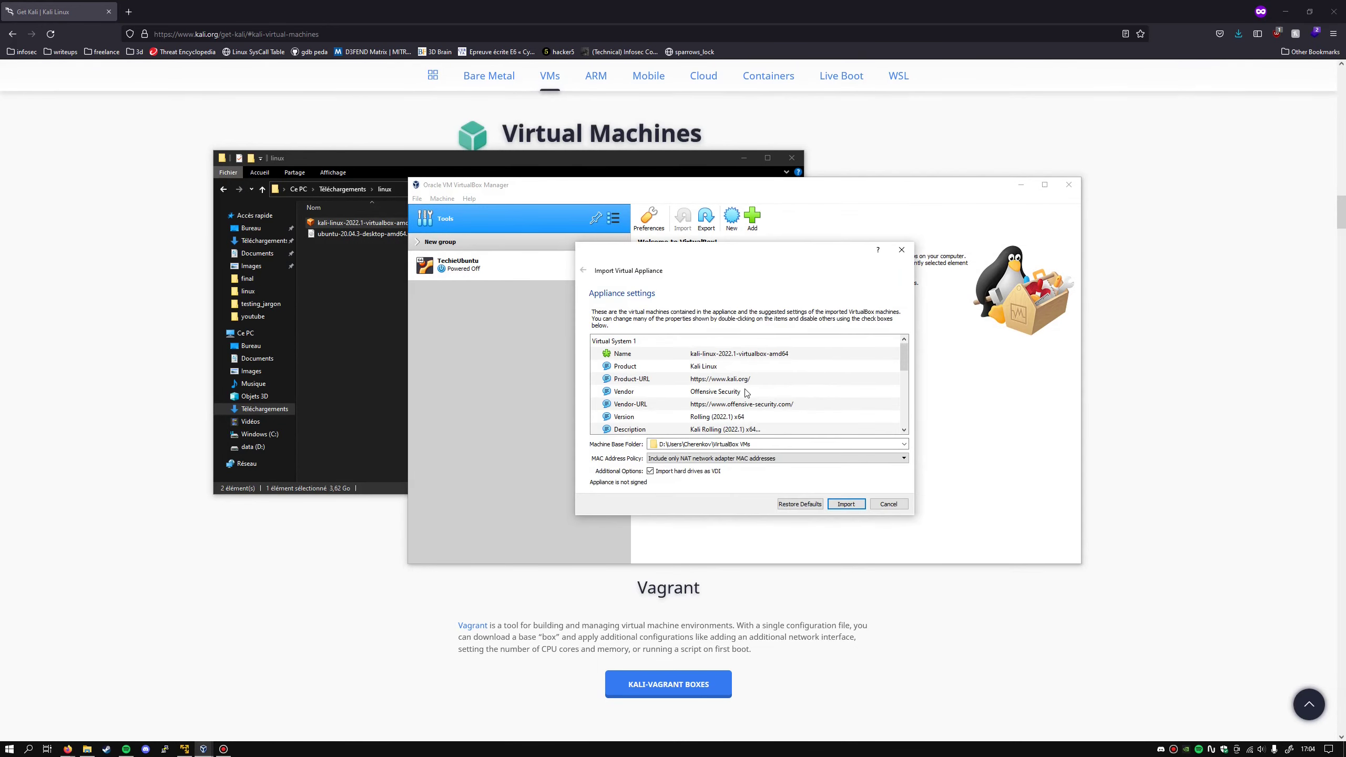
# - Review the appliance settings, import the Kali appliance, and agree to its software licence
pyautogui.scroll(-5, 741, 395)
pyautogui.scroll(5, 732, 389)
pyautogui.scroll(-5, 702, 400)
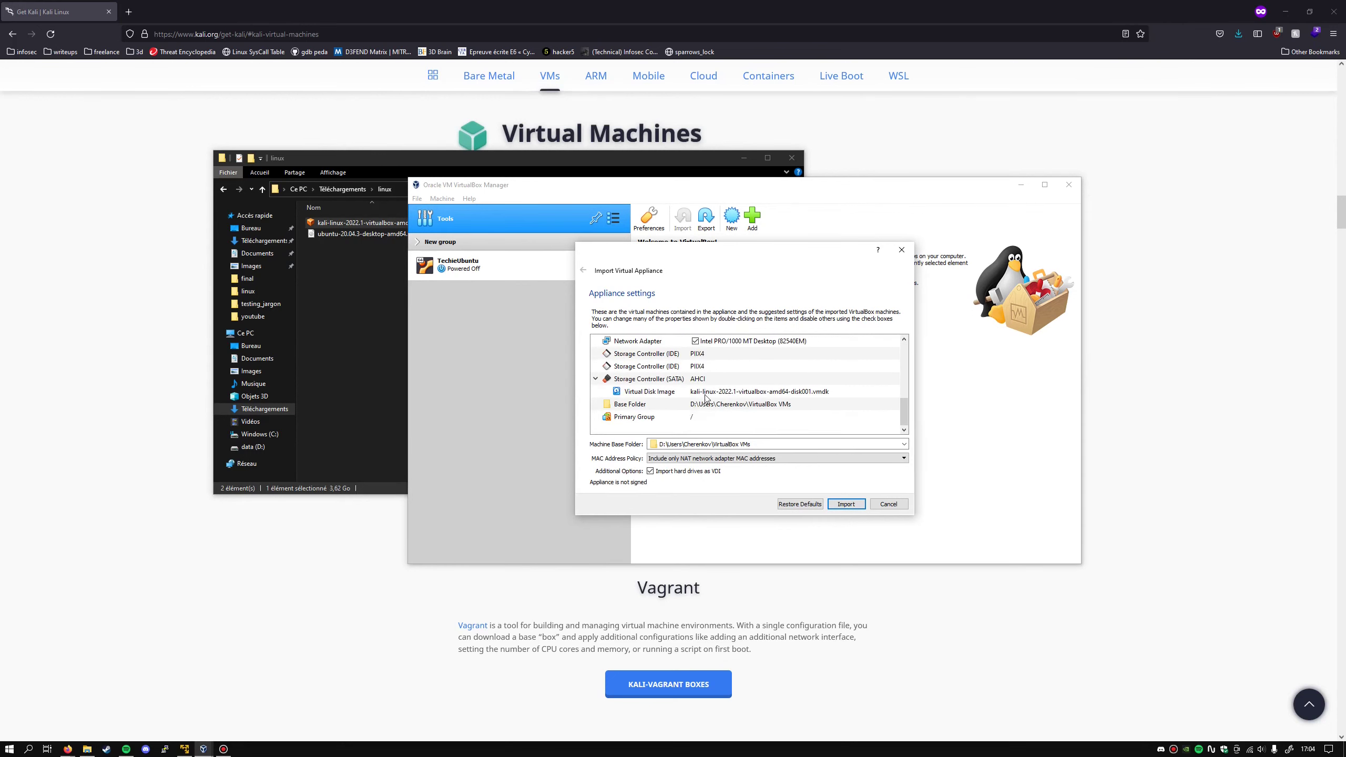
pyautogui.scroll(5, 710, 396)
pyautogui.scroll(-5, 689, 384)
pyautogui.scroll(3, 675, 375)
pyautogui.scroll(-3, 680, 379)
pyautogui.click(847, 505)
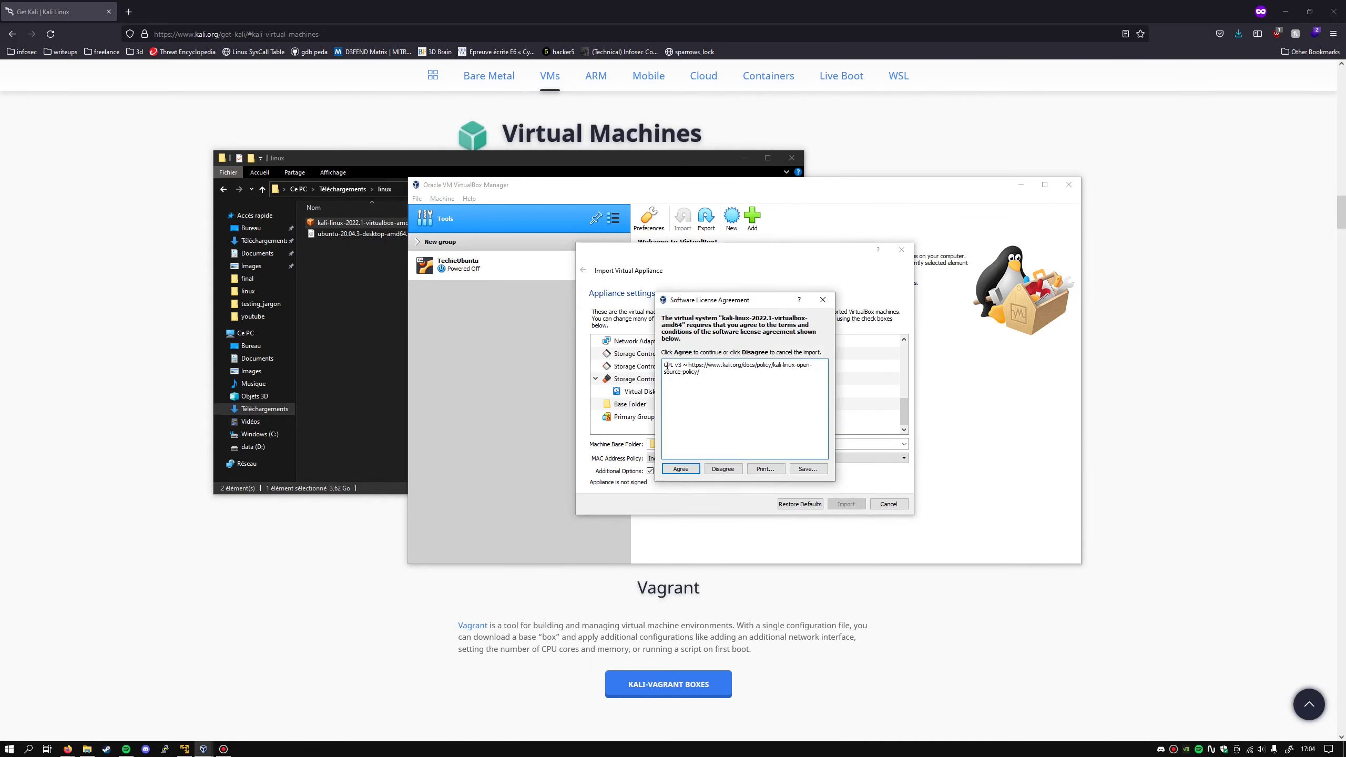
pyautogui.click(684, 469)
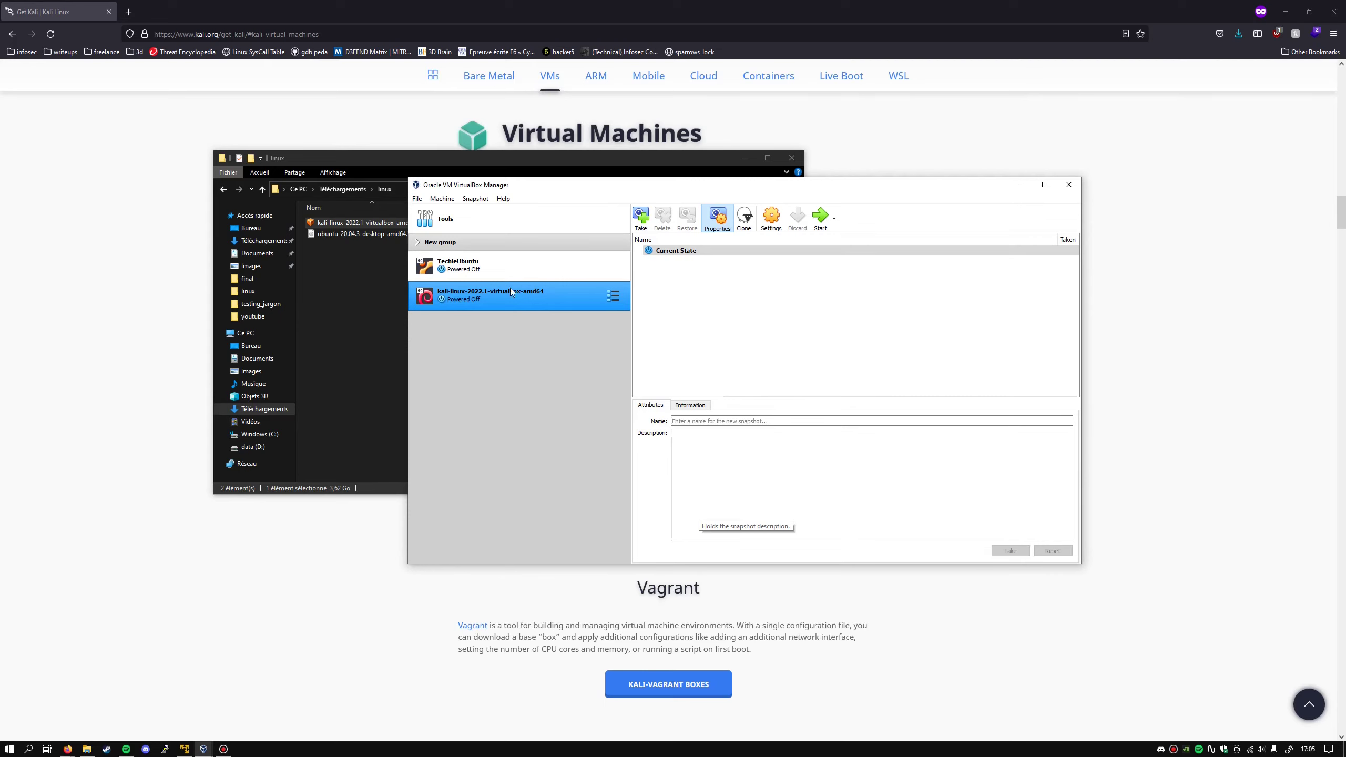
# - Boot the kali-linux-2022.1-virtualbox-amd64 VM, log in with the username and password, and maximise its window
pyautogui.doubleClick(471, 302)
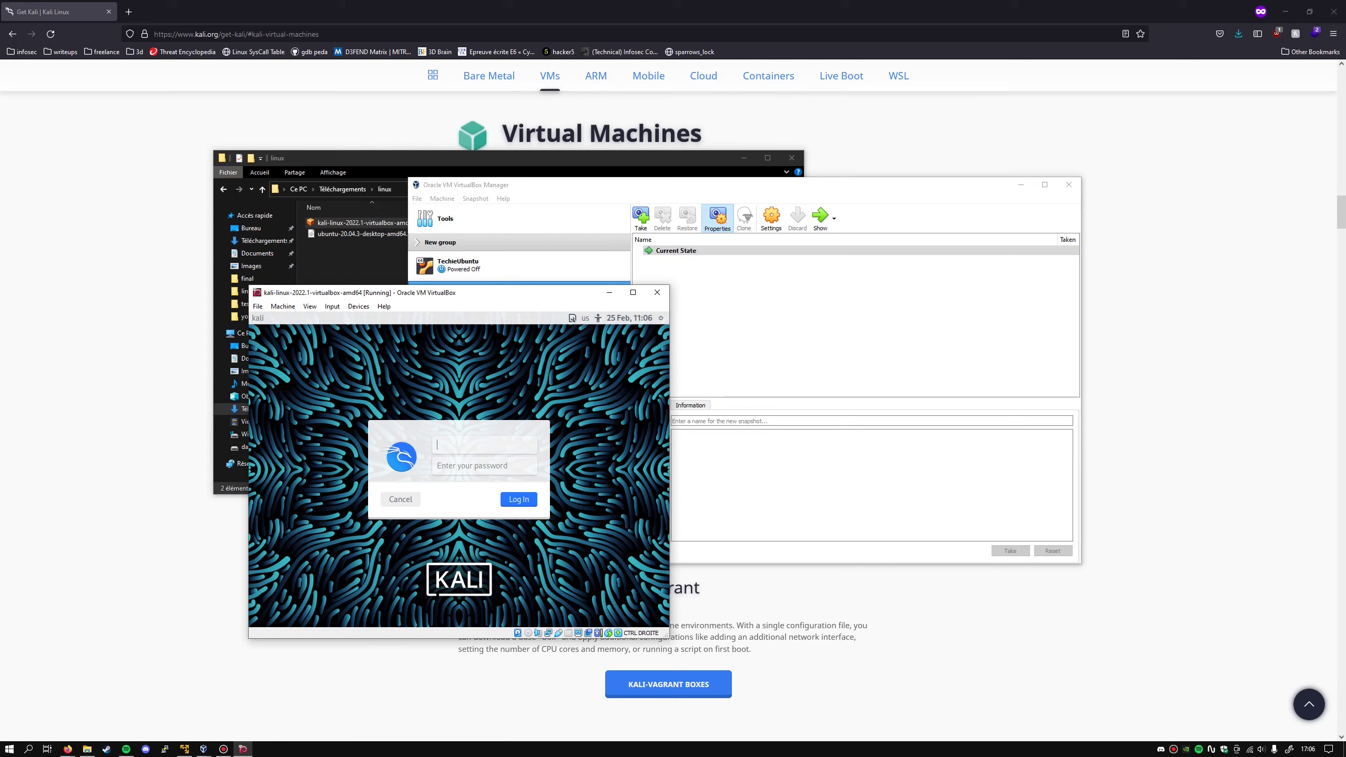
pyautogui.write('kali')
pyautogui.press('Tab')
pyautogui.press('Return')
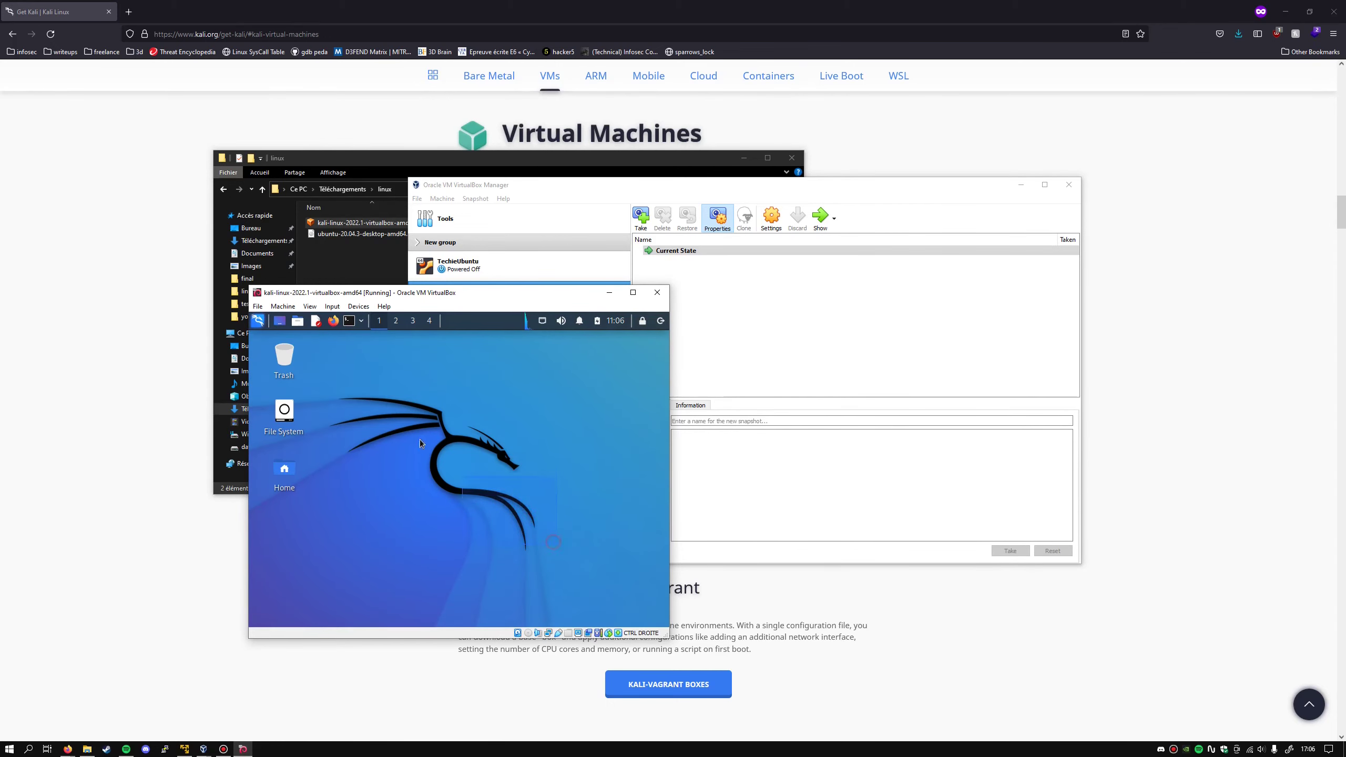
pyautogui.click(632, 293)
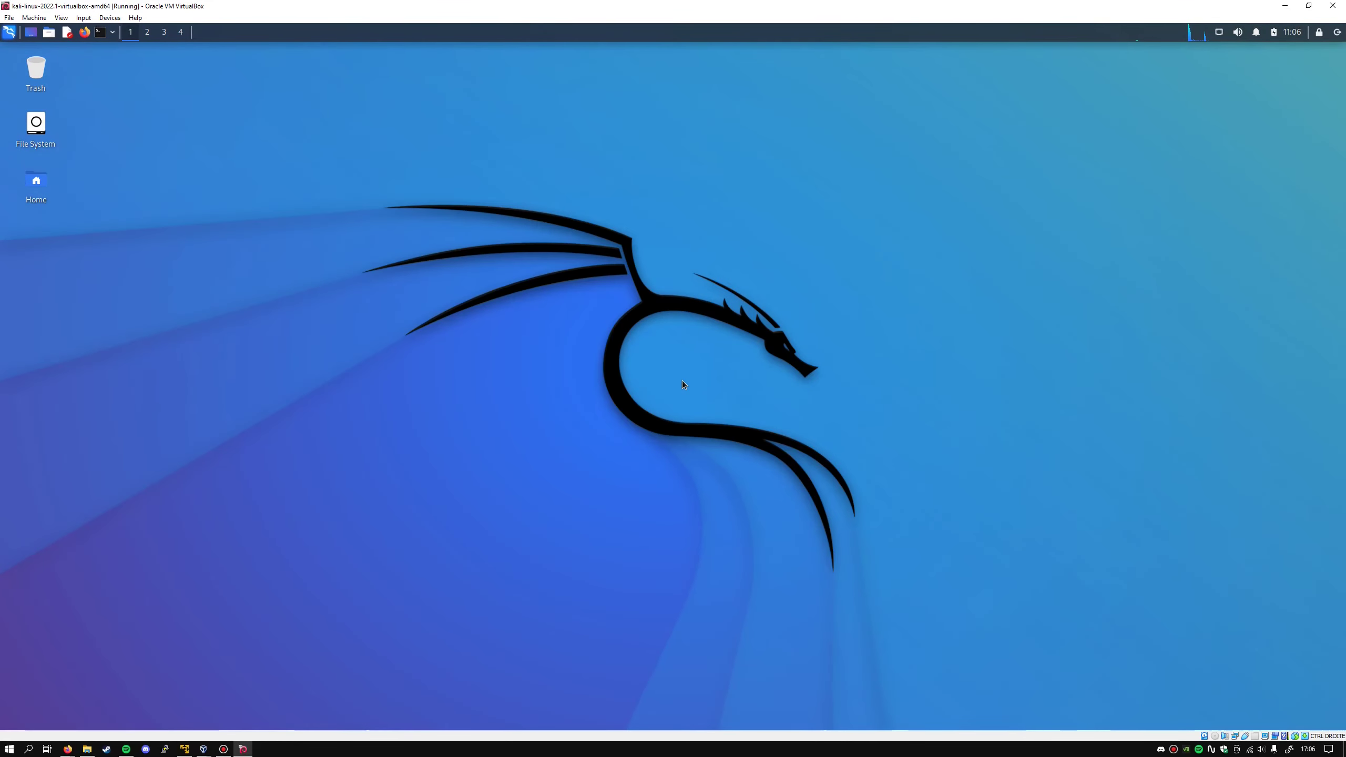
# - Open the Kali Keyboard settings' Layout tab and turn off Use system defaults
pyautogui.click(9, 34)
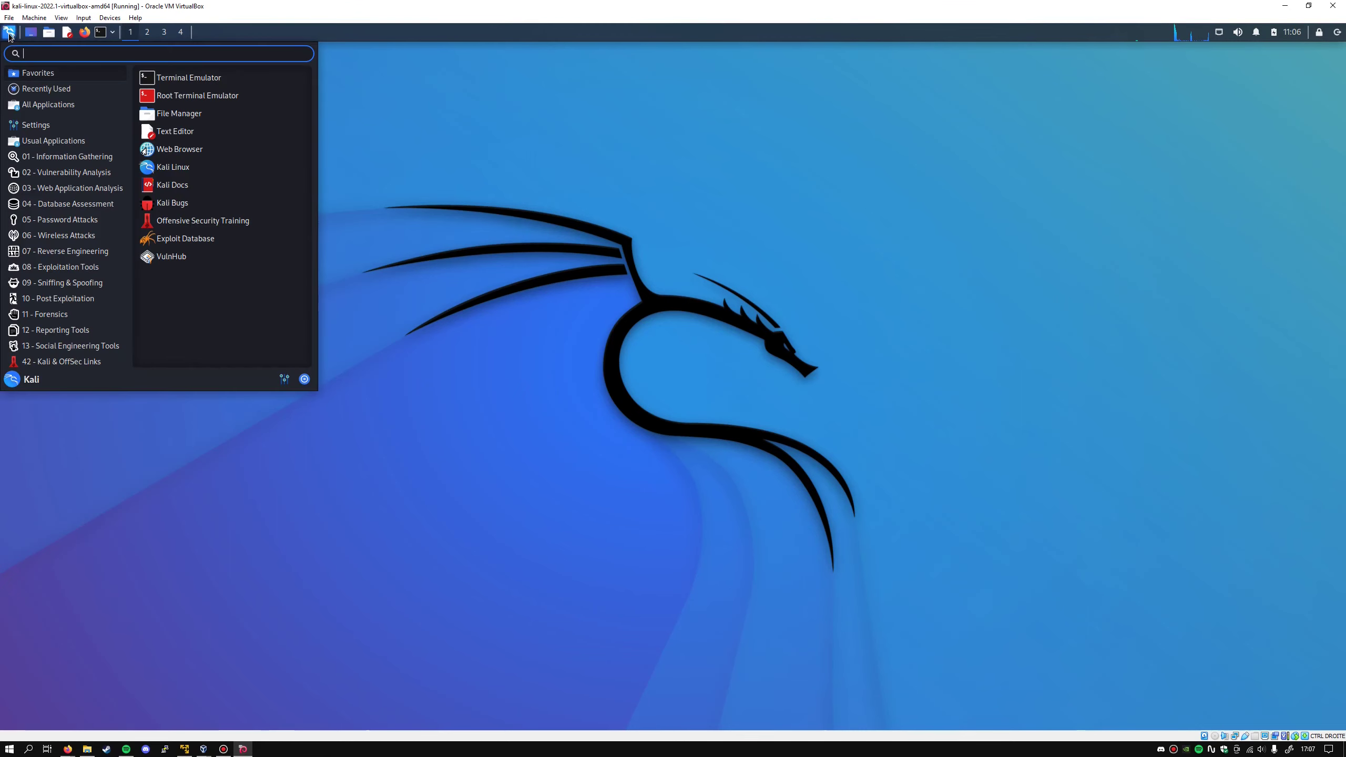
pyautogui.moveTo(38, 126)
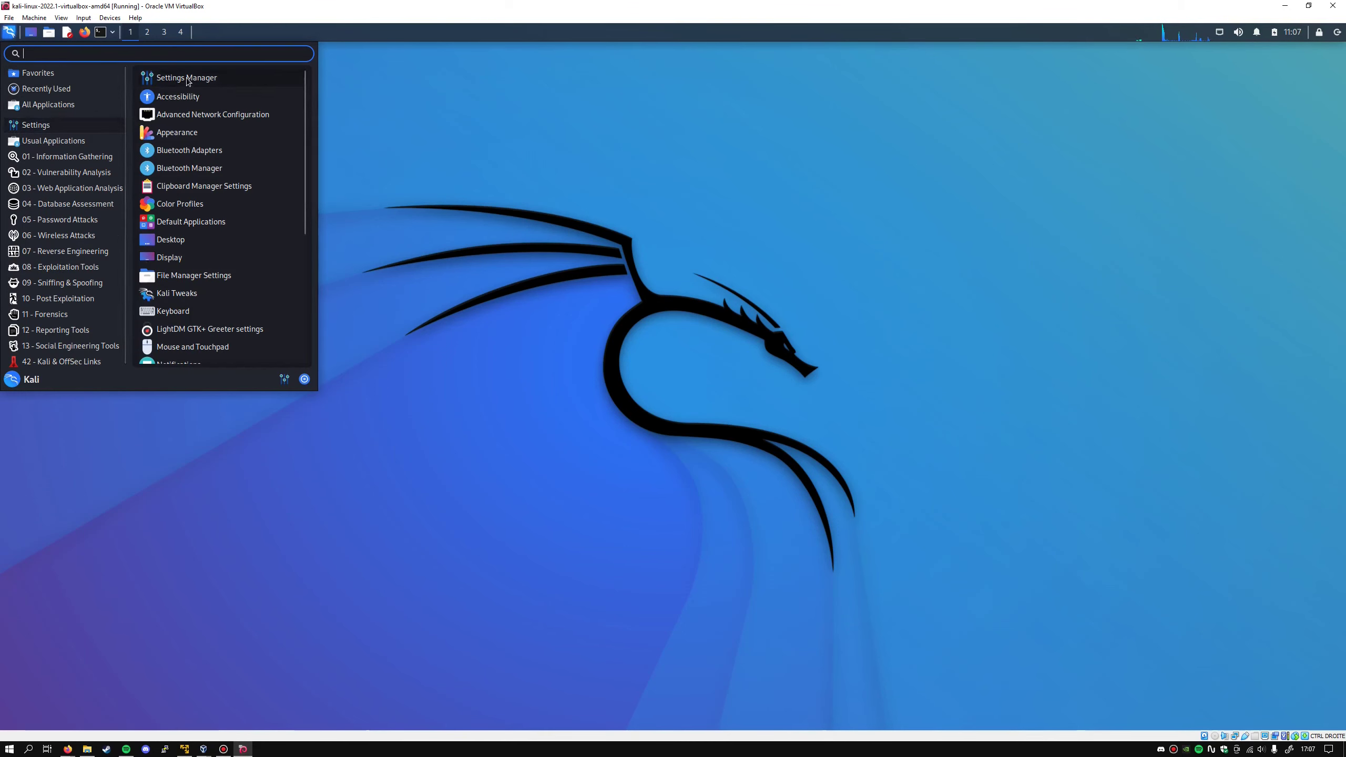
pyautogui.scroll(-2, 187, 232)
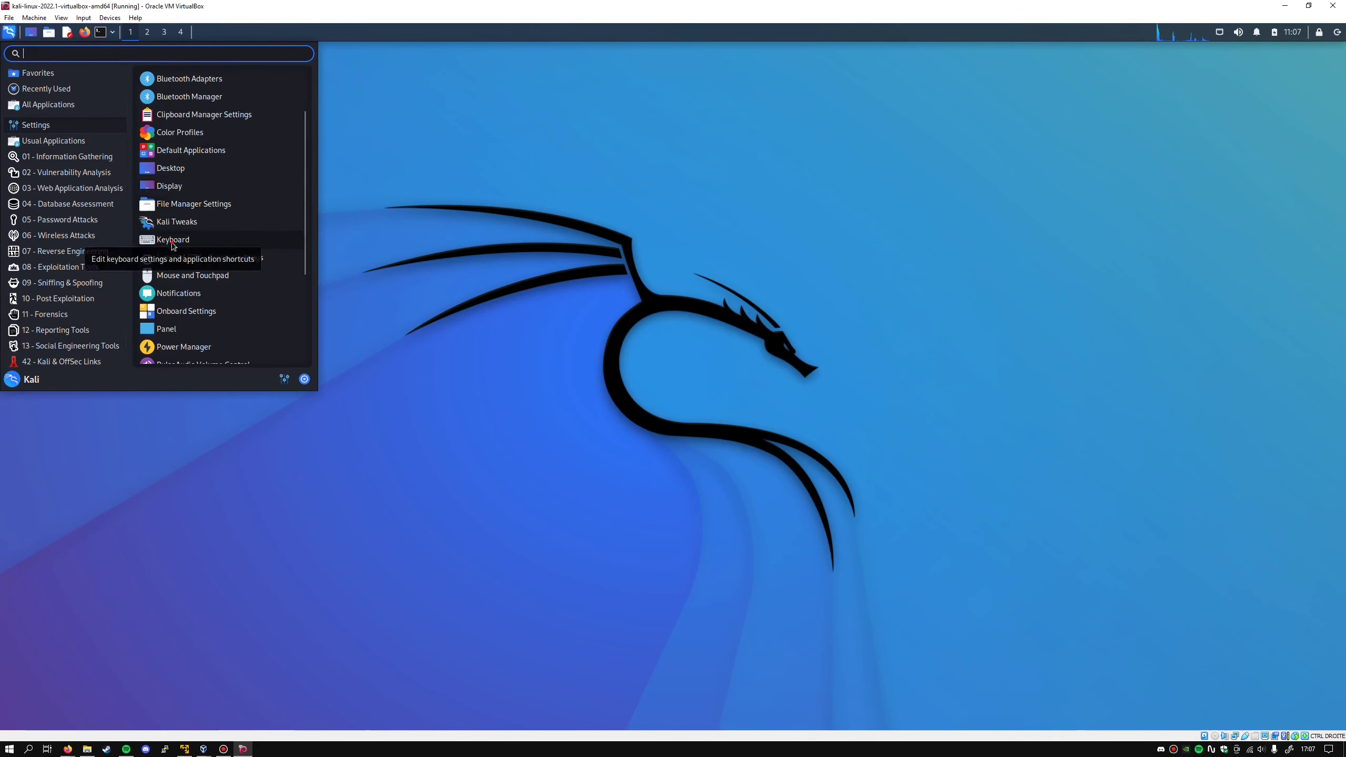
pyautogui.click(173, 240)
pyautogui.click(736, 258)
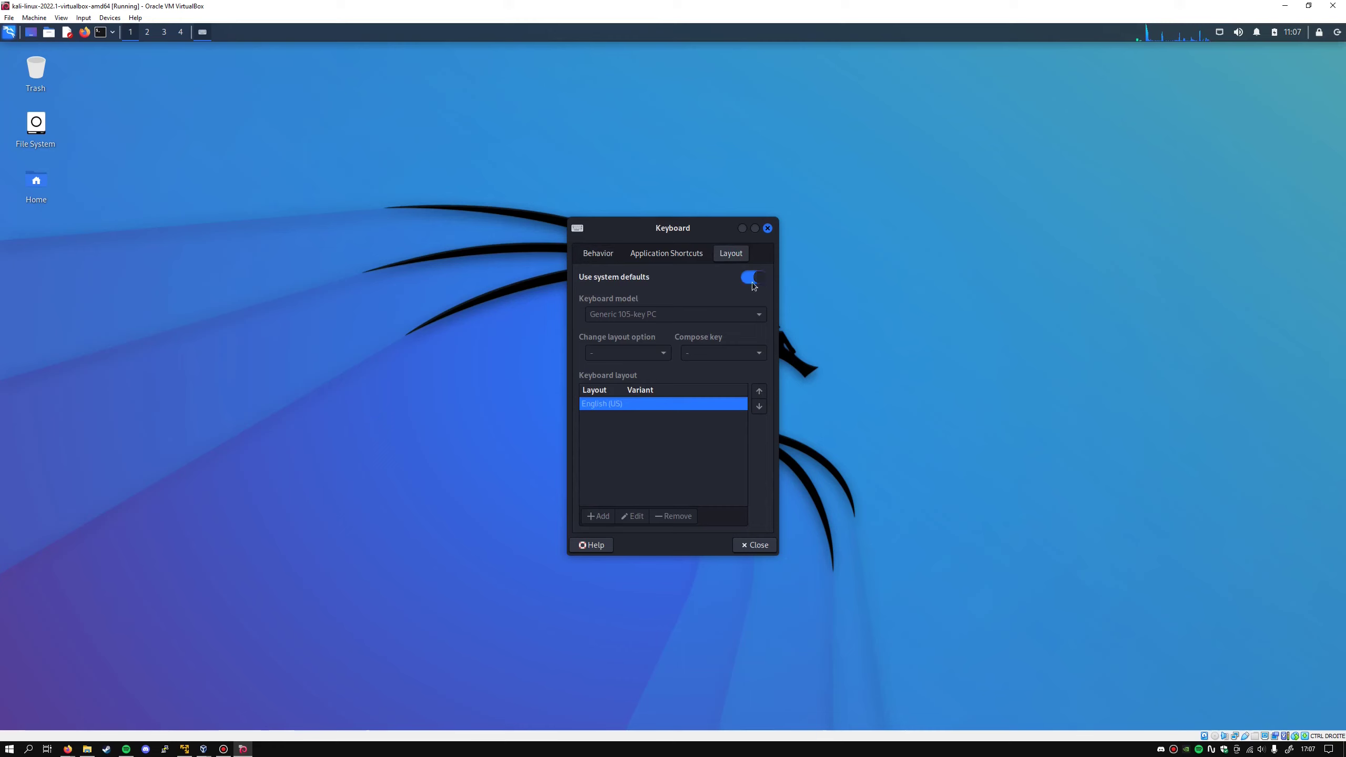
pyautogui.click(754, 277)
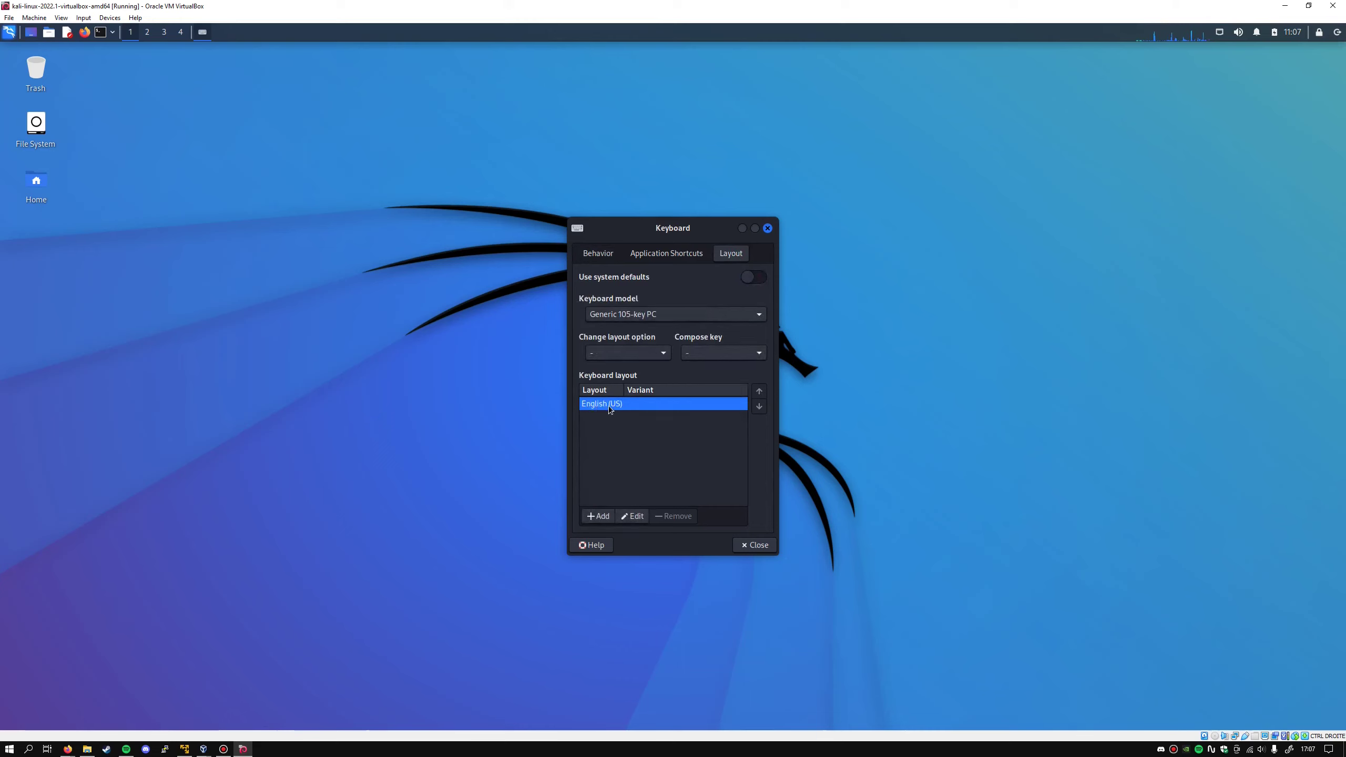
# - Add the French layout, remove English (US), and close the keyboard settings
pyautogui.click(599, 516)
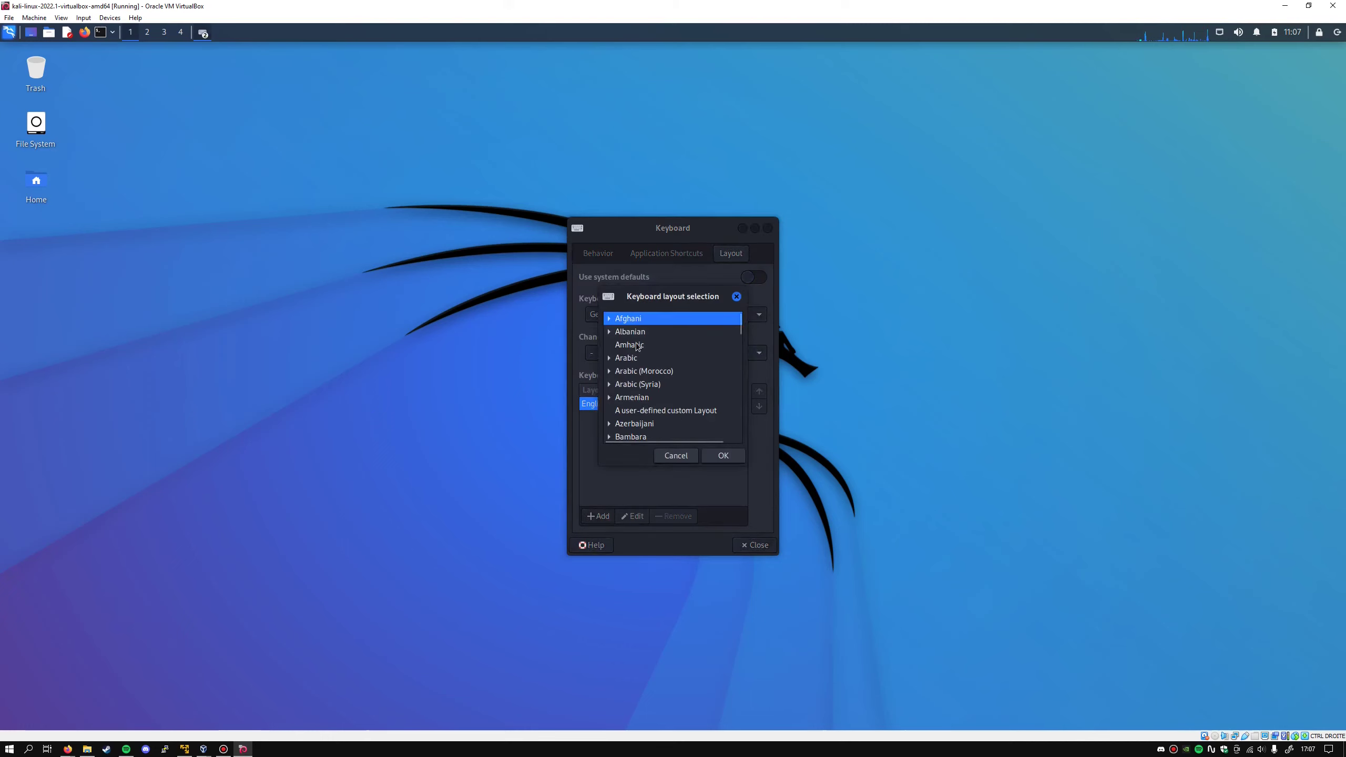
pyautogui.write('fr')
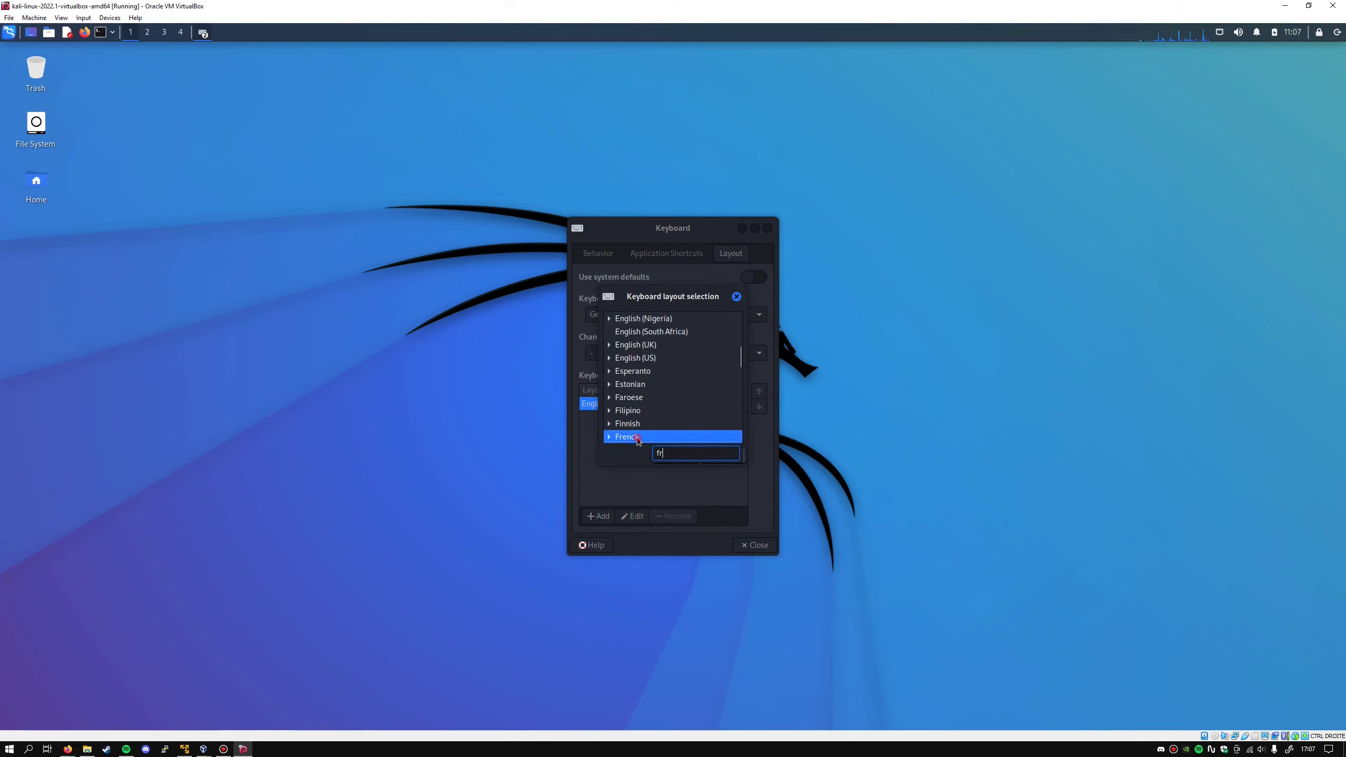
pyautogui.click(637, 441)
pyautogui.scroll(-1, 661, 405)
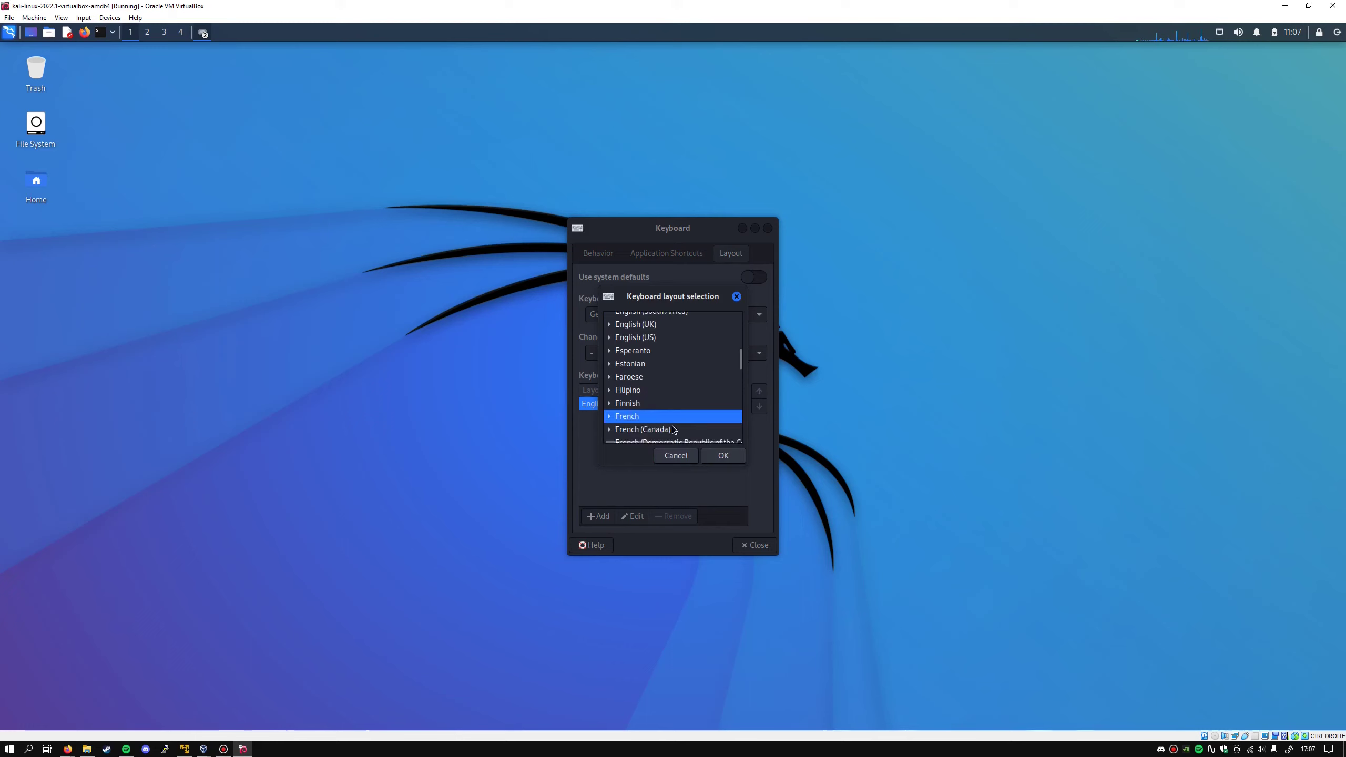
pyautogui.click(732, 457)
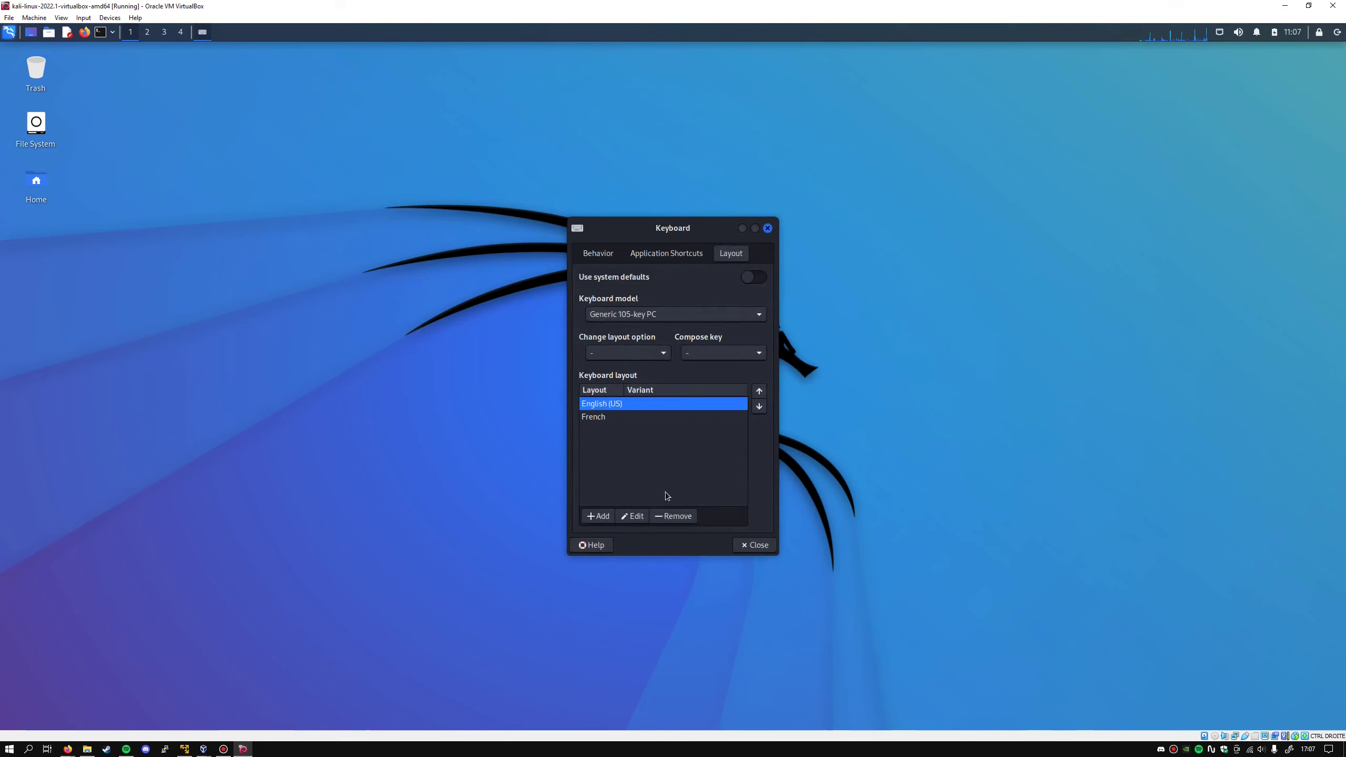
pyautogui.click(672, 516)
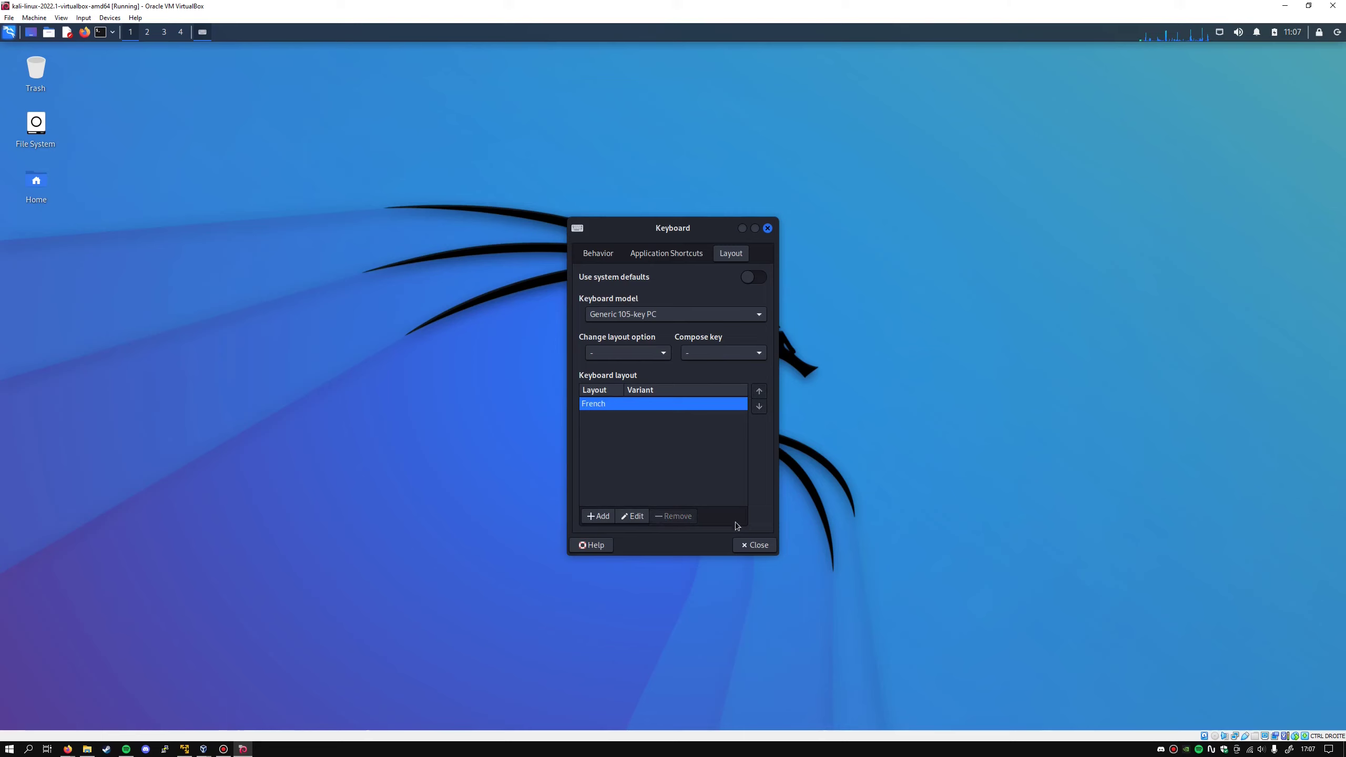
pyautogui.click(757, 545)
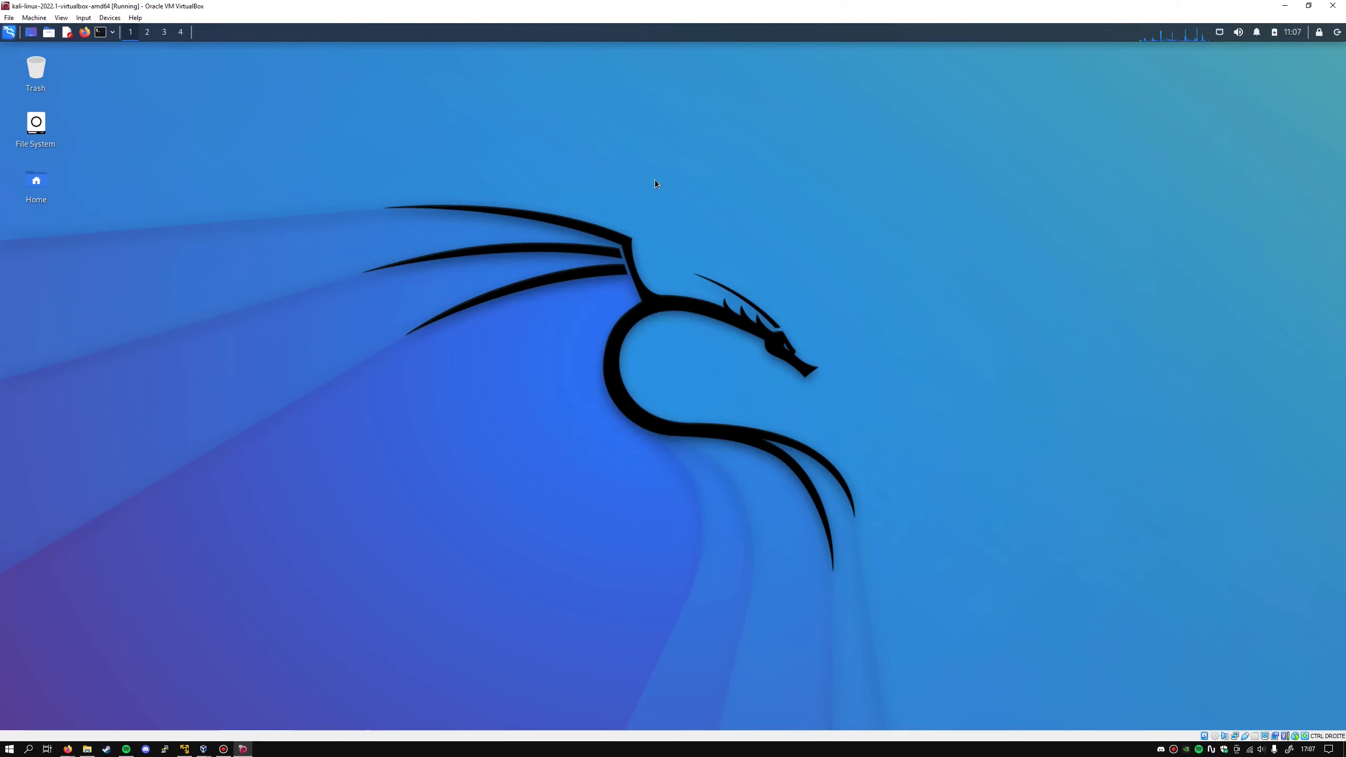
pyautogui.click(100, 32)
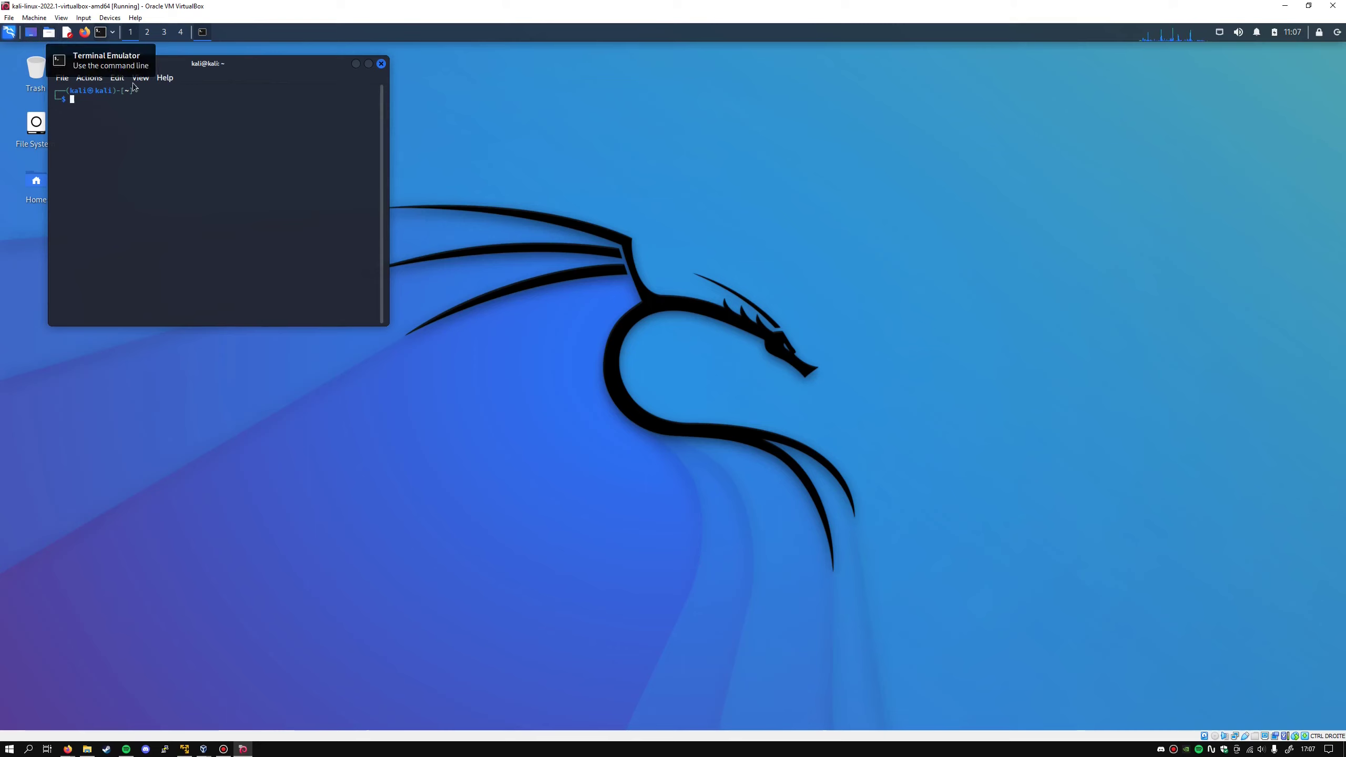
pyautogui.write('azerty')
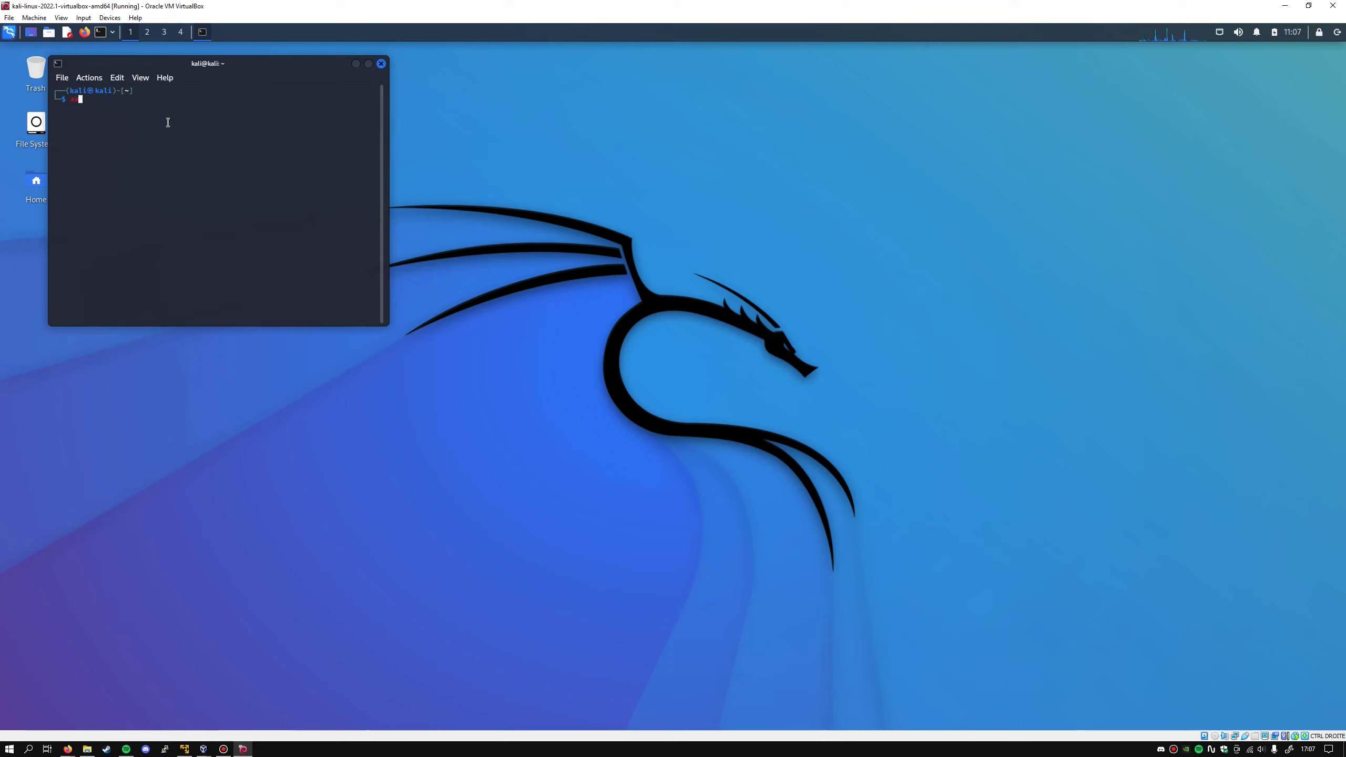
pyautogui.press('BackSpace')
pyautogui.press('BackSpace')
pyautogui.press('BackSpace')
pyautogui.press('BackSpace')
pyautogui.press('BackSpace')
pyautogui.press('BackSpace')
pyautogui.write('exit')
pyautogui.press('Return')
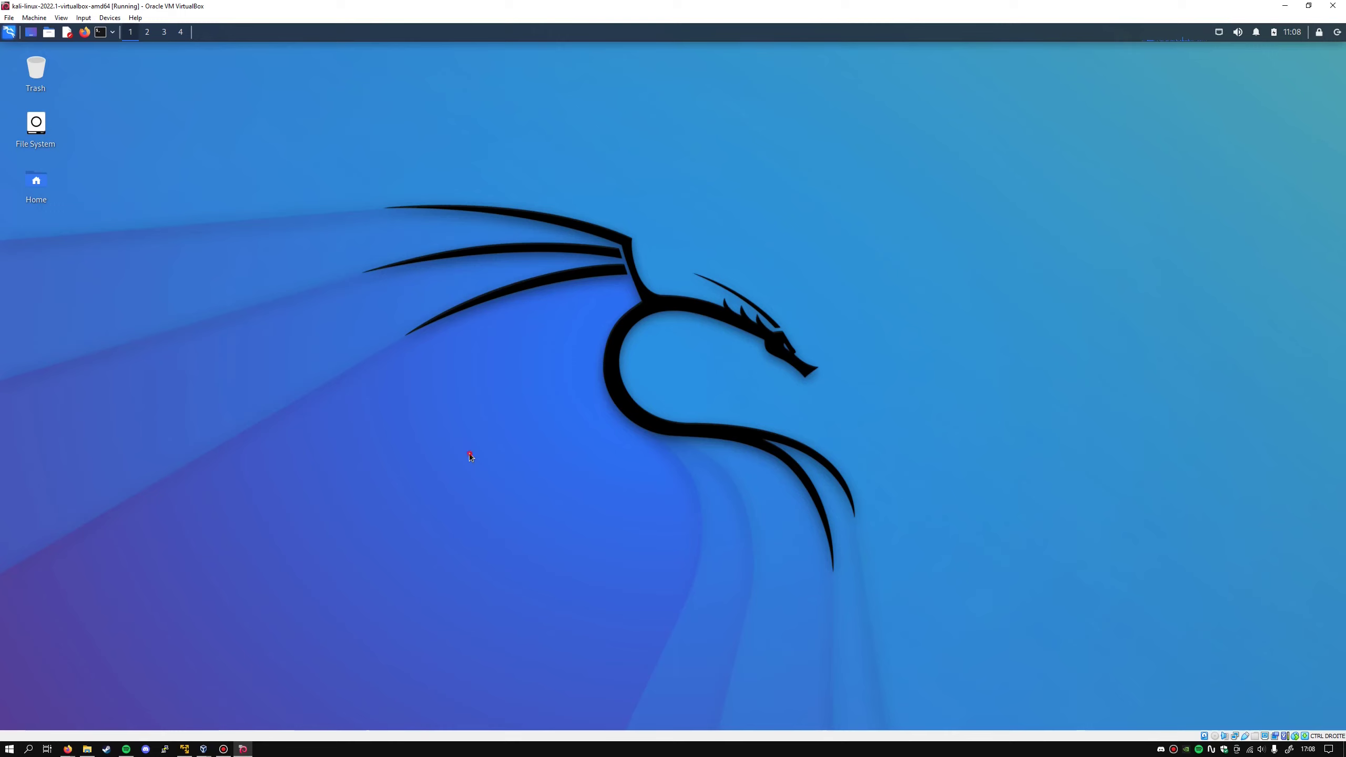